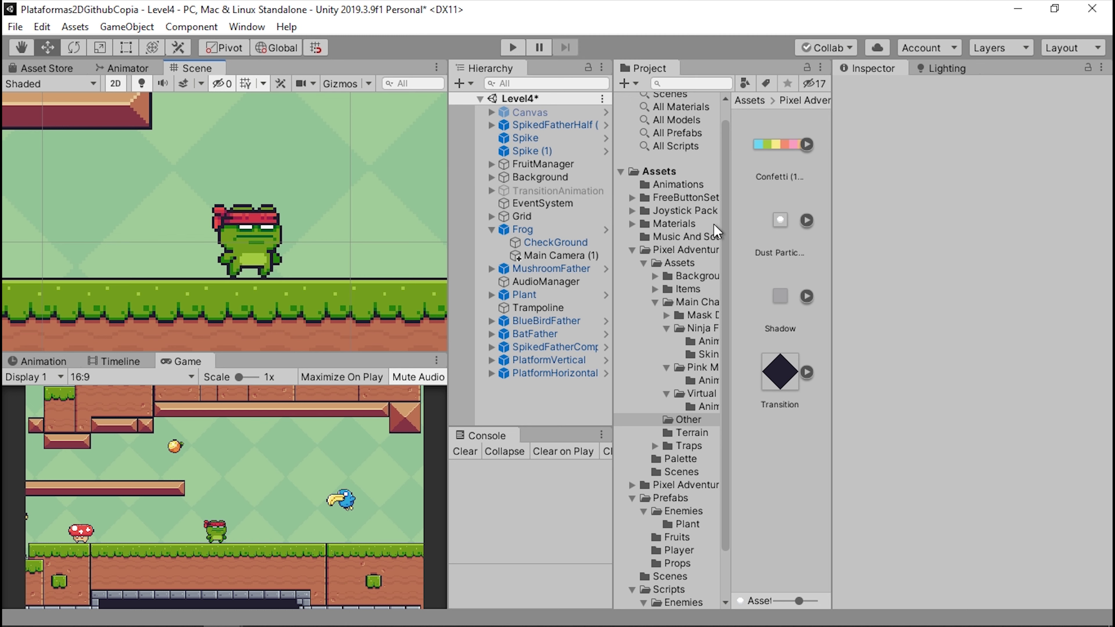
# Step: Browse to Pixel Adventure > Assets > Other and inspect the 16x16 Dust Particle sprite
pyautogui.click(680, 250)
pyautogui.doubleClick(787, 172)
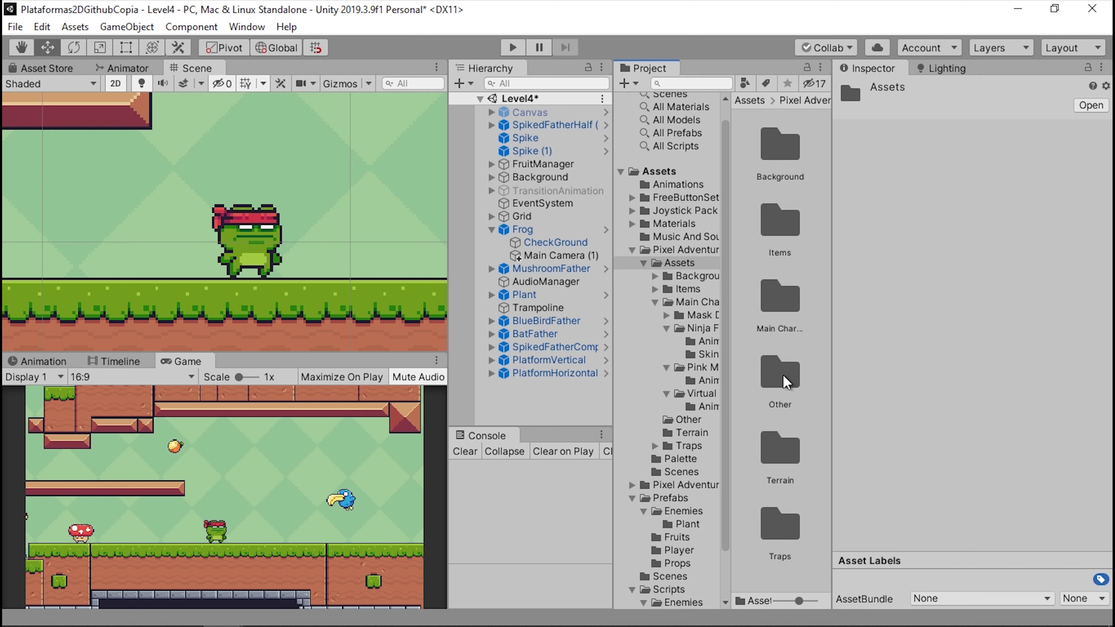
pyautogui.doubleClick(776, 367)
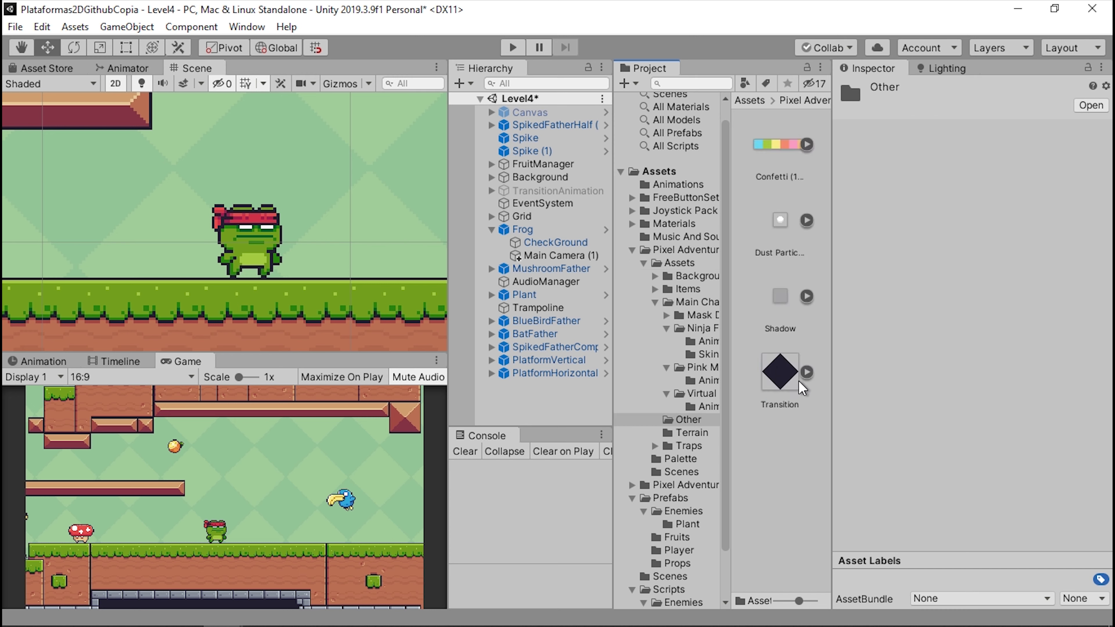
pyautogui.click(784, 233)
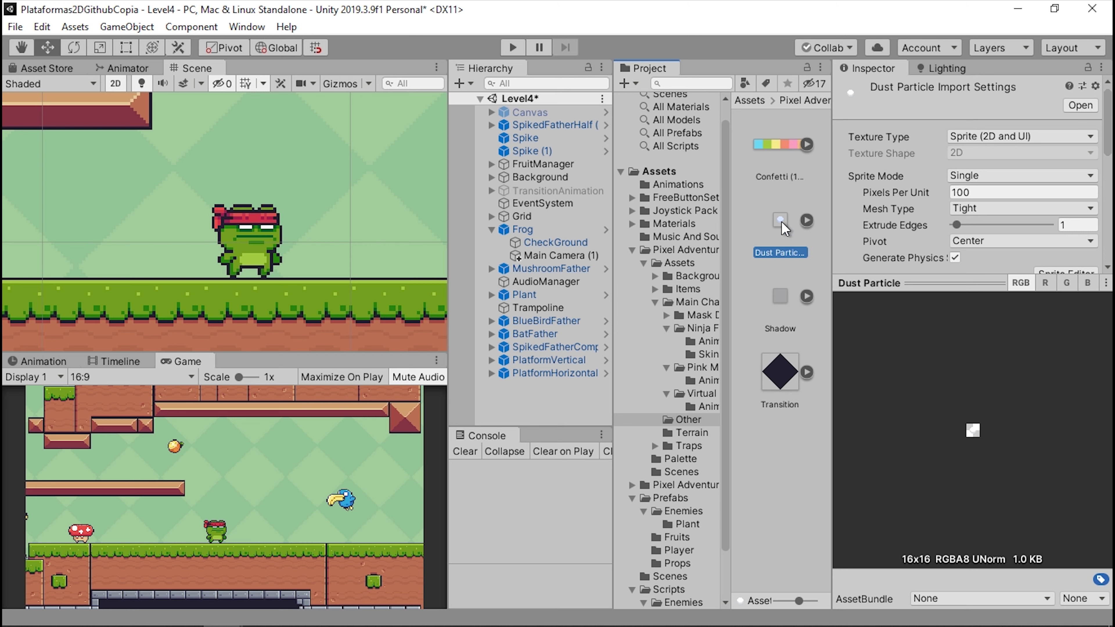
# Step: Drag the Dust Particle sprite into the scene just left of the frog's feet
pyautogui.moveTo(780, 220); pyautogui.dragTo(287, 273)
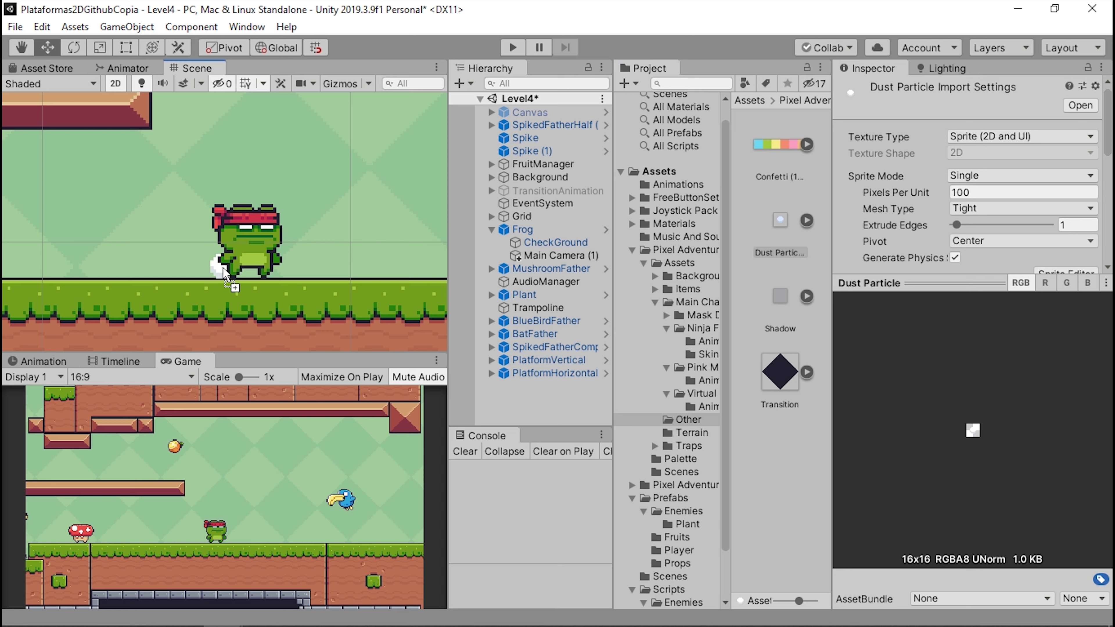
pyautogui.moveTo(287, 272); pyautogui.dragTo(216, 268)
pyautogui.scroll(5, 204, 309)
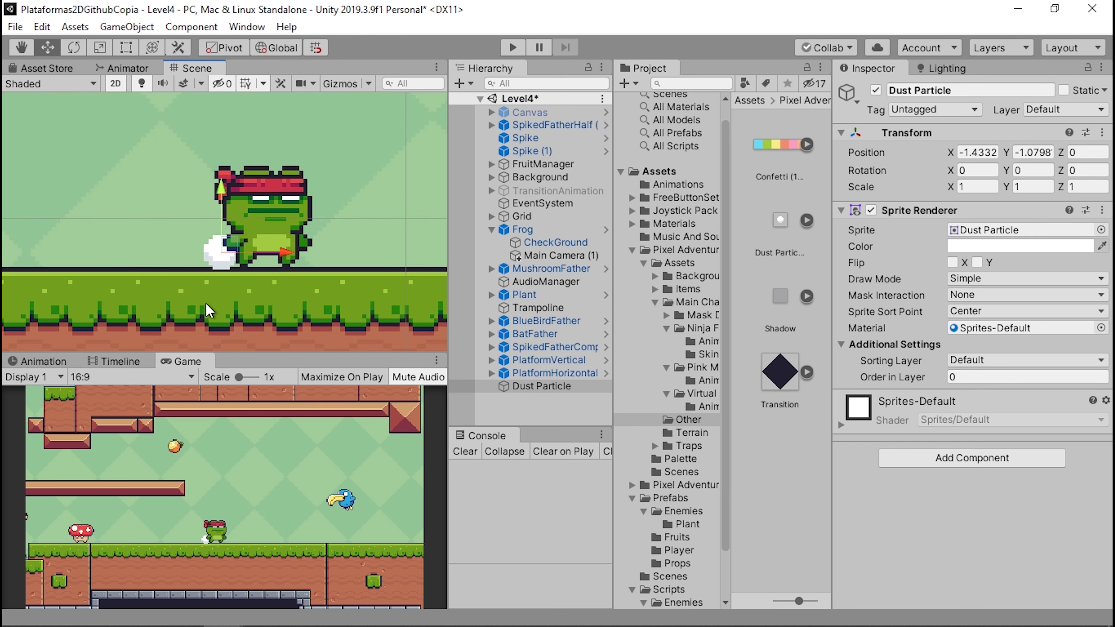
pyautogui.click(527, 387)
# Step: Create a root empty object named DustParticleLeft and nest Dust Particle inside it
pyautogui.rightClick(516, 385)
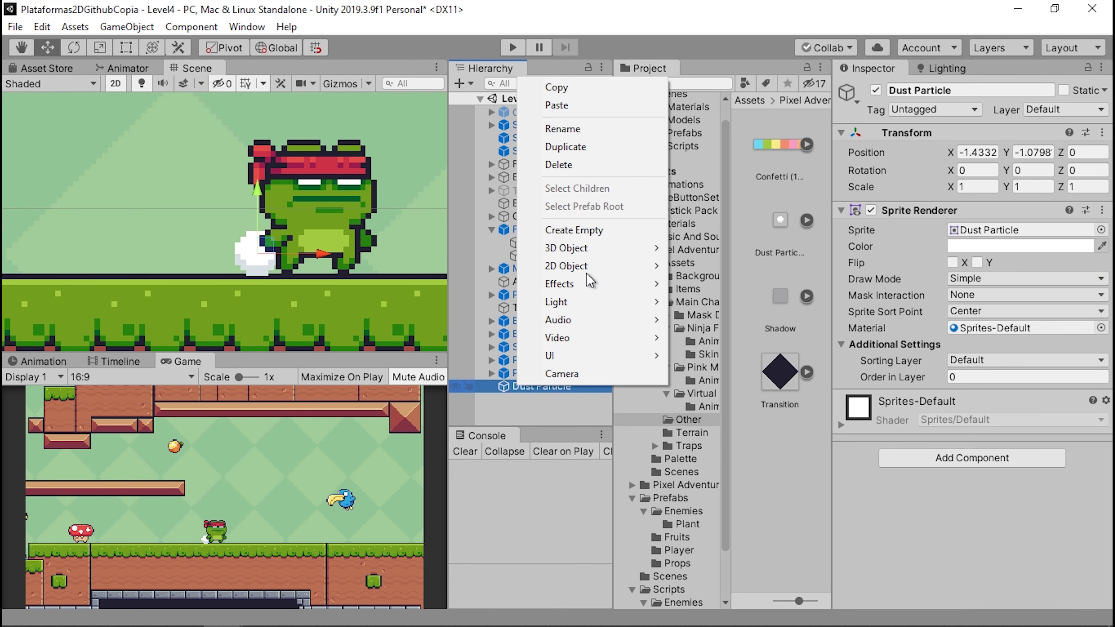
pyautogui.click(571, 230)
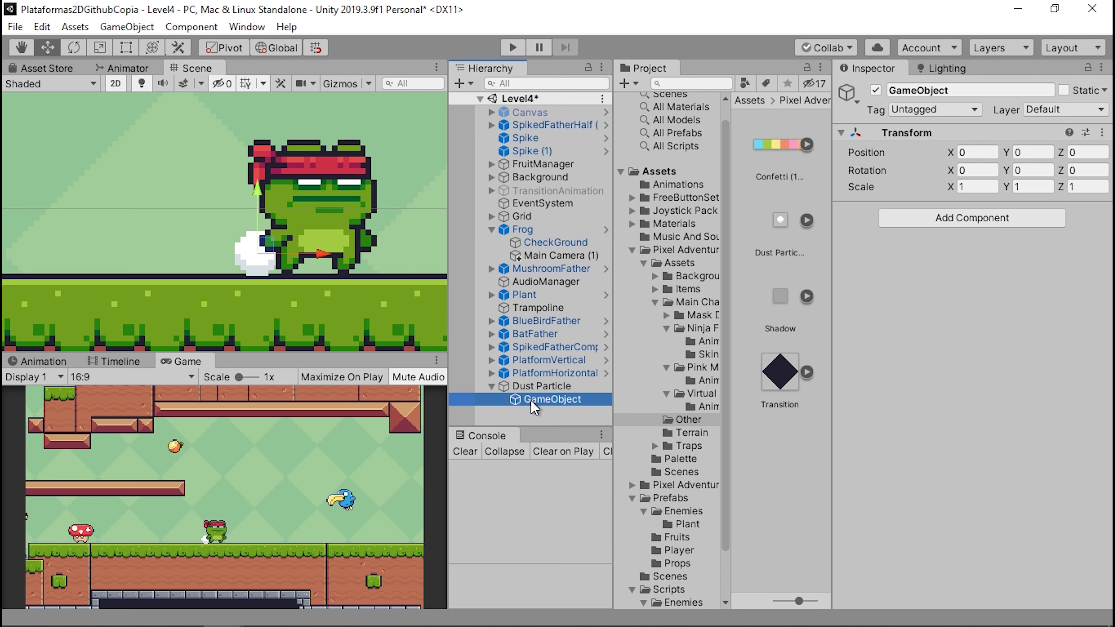
pyautogui.moveTo(534, 403); pyautogui.dragTo(530, 388)
pyautogui.press('F2')
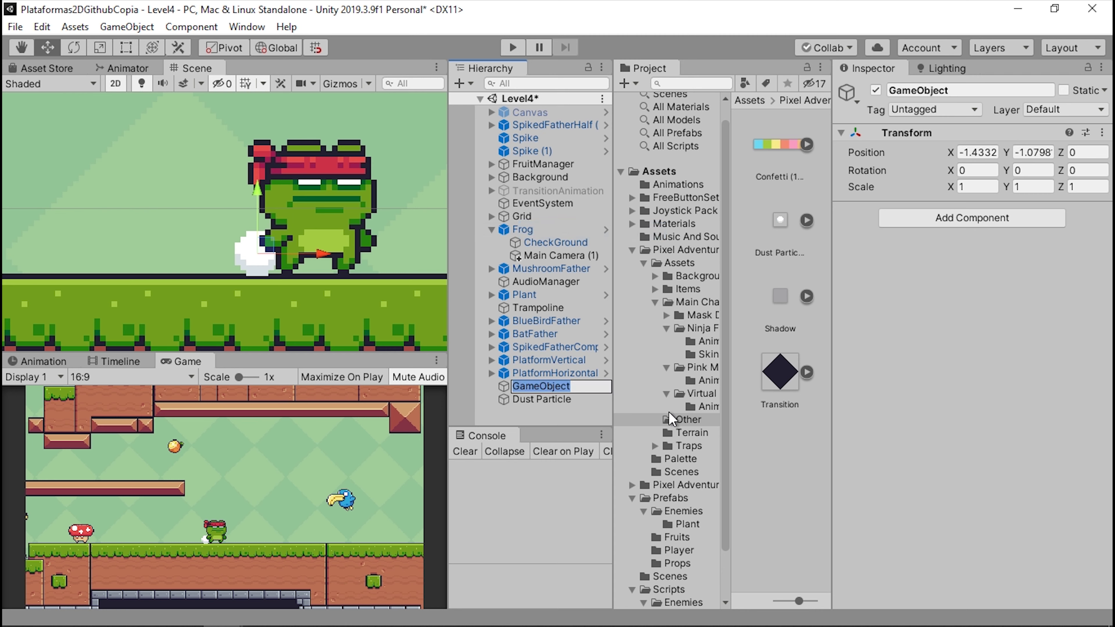
pyautogui.write('DustPAr')
pyautogui.press('BackSpace')
pyautogui.press('BackSpace')
pyautogui.write('articleLeft')
pyautogui.press('Return')
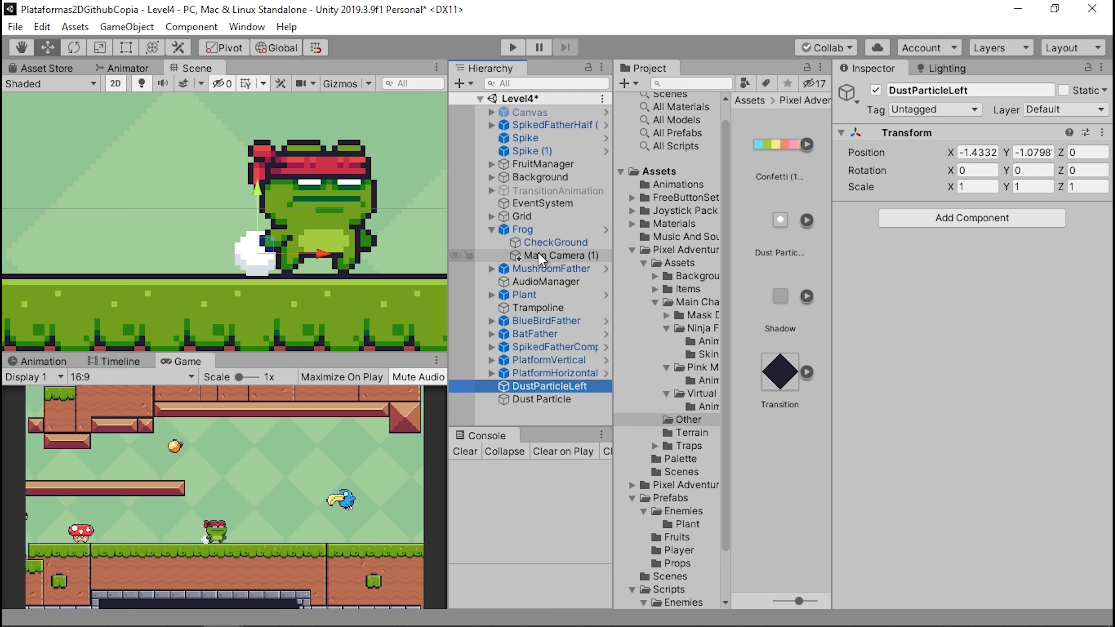
pyautogui.moveTo(541, 400); pyautogui.dragTo(534, 387)
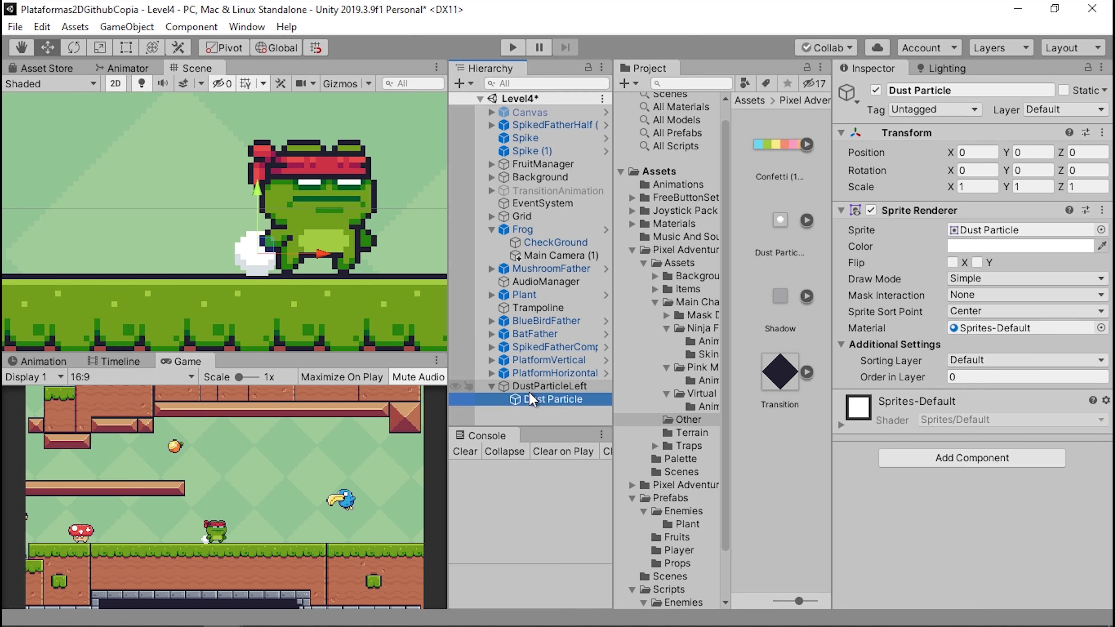
pyautogui.click(523, 387)
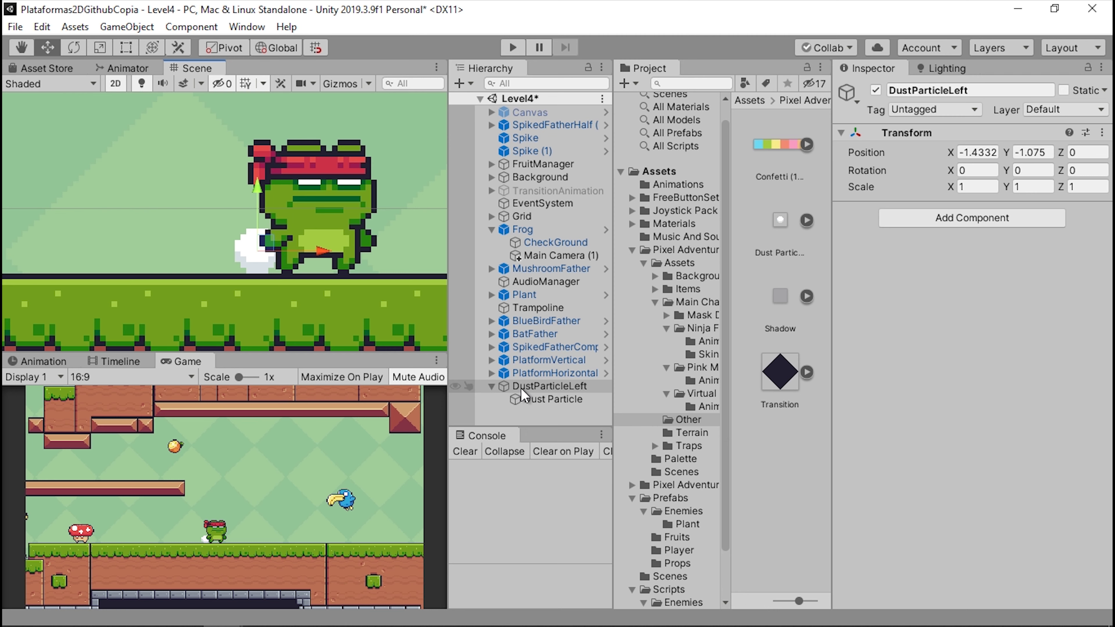
pyautogui.click(531, 397)
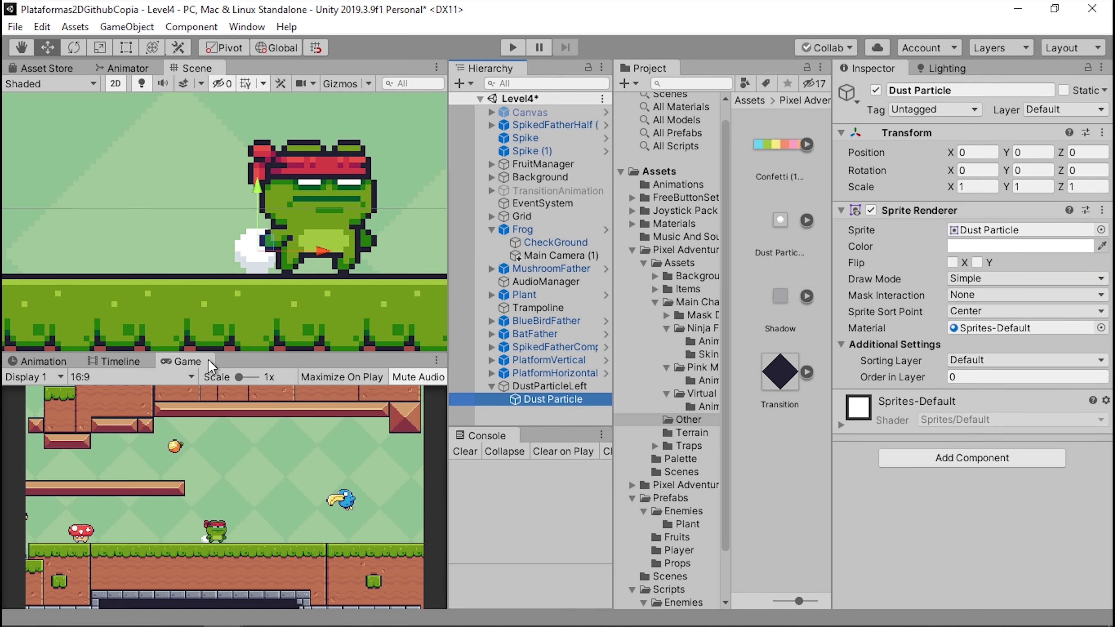
# Step: Start a new animation for Dust Particle and make a new Animations folder in Other
pyautogui.click(39, 361)
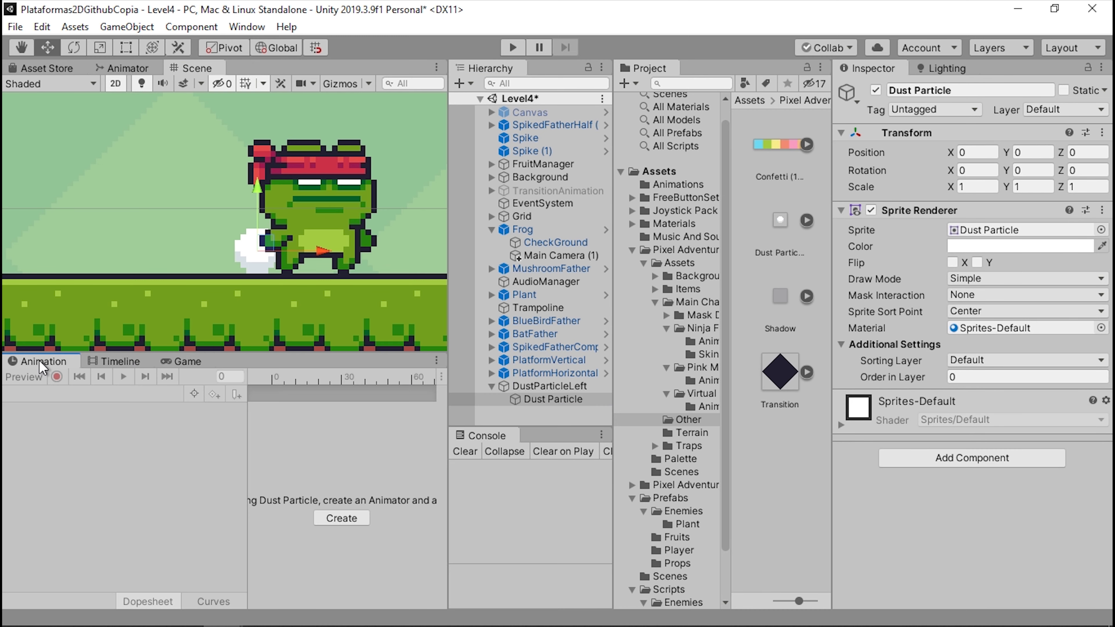
pyautogui.click(343, 519)
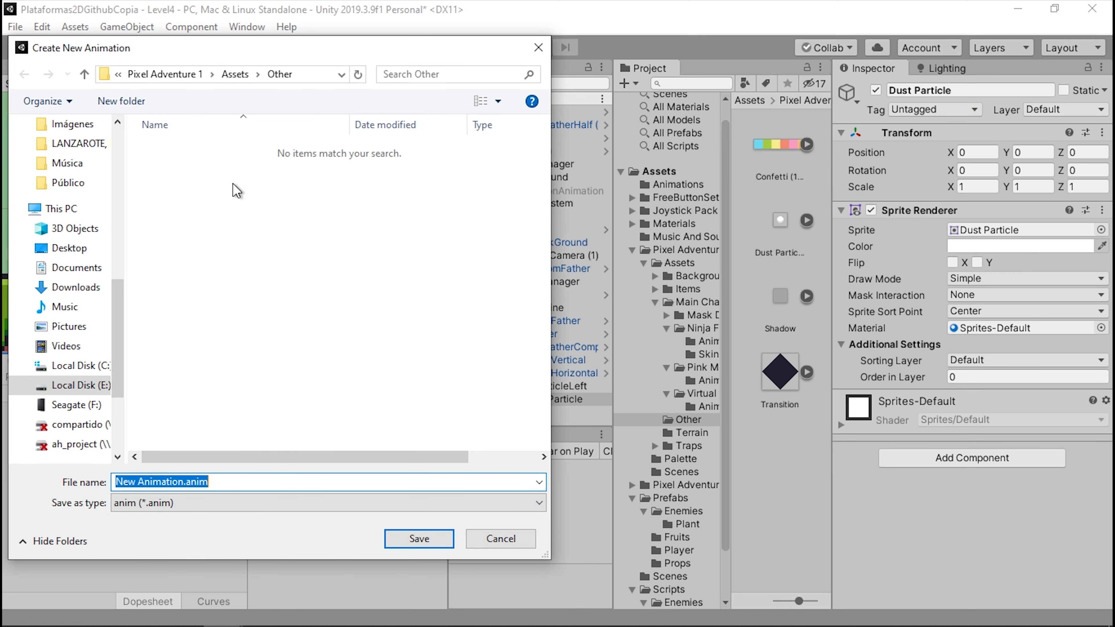
pyautogui.click(157, 141)
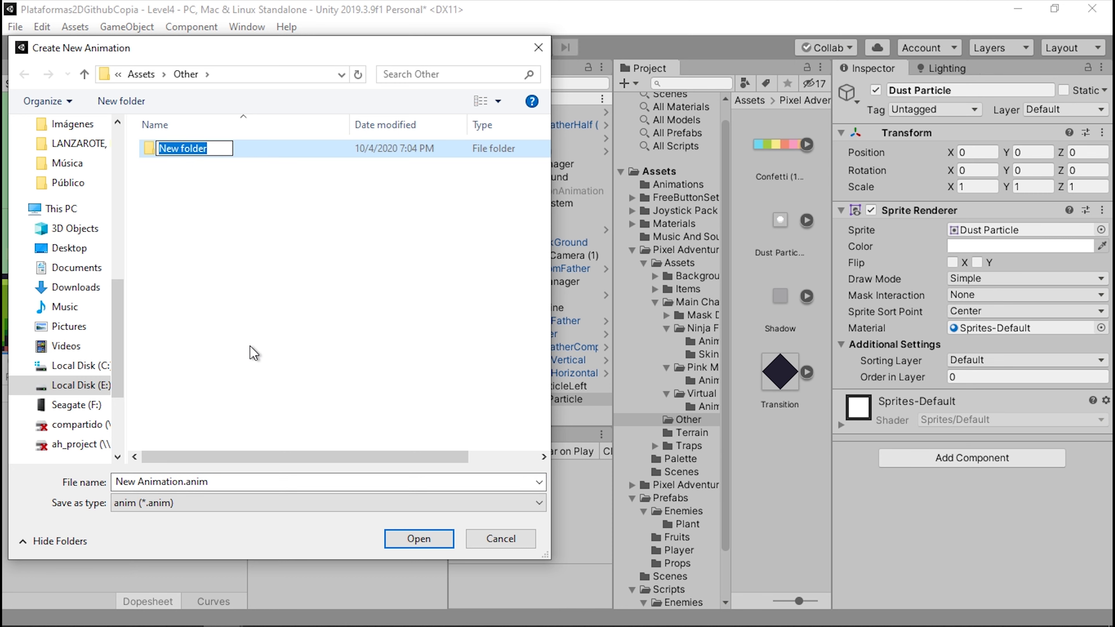
pyautogui.write('Nimatio')
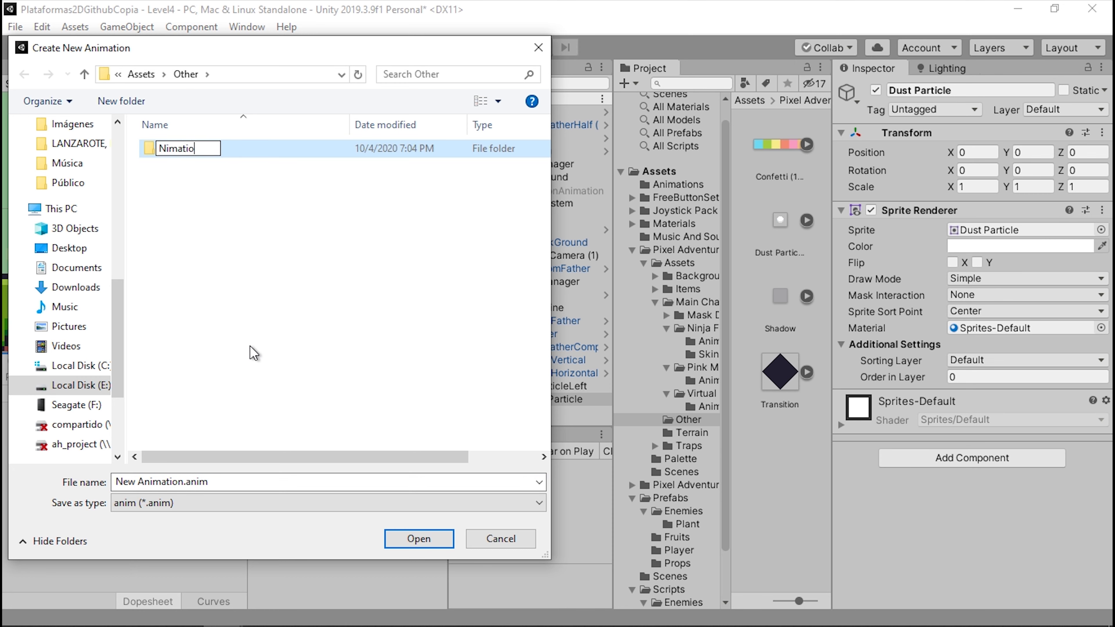
pyautogui.write('ns')
pyautogui.press('BackSpace')
pyautogui.press('BackSpace')
pyautogui.press('BackSpace')
pyautogui.write('A')
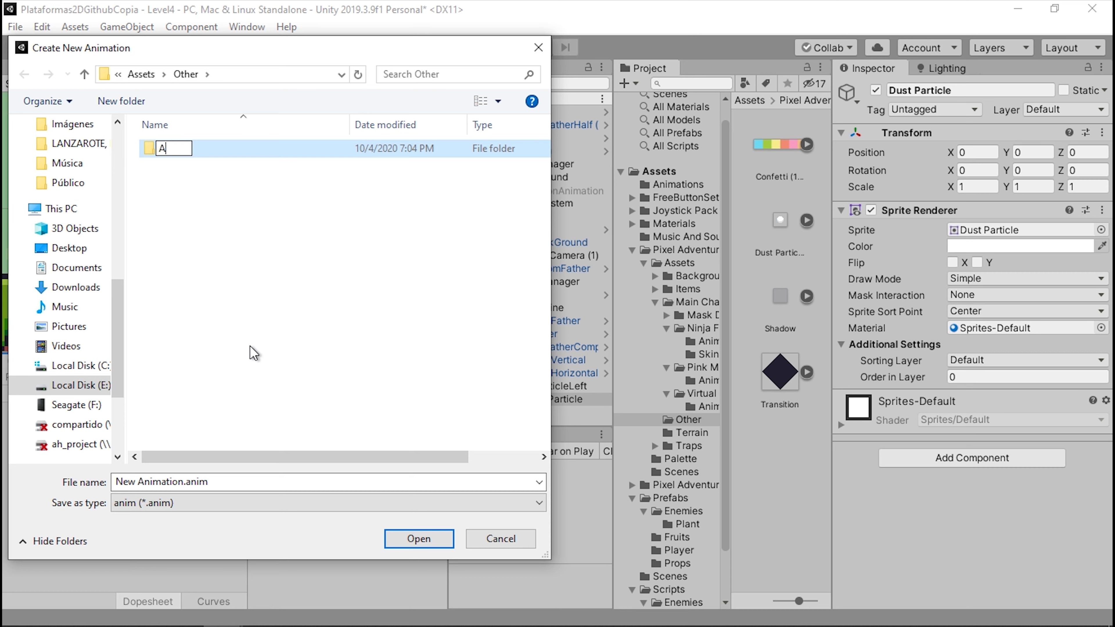
pyautogui.write('nimations')
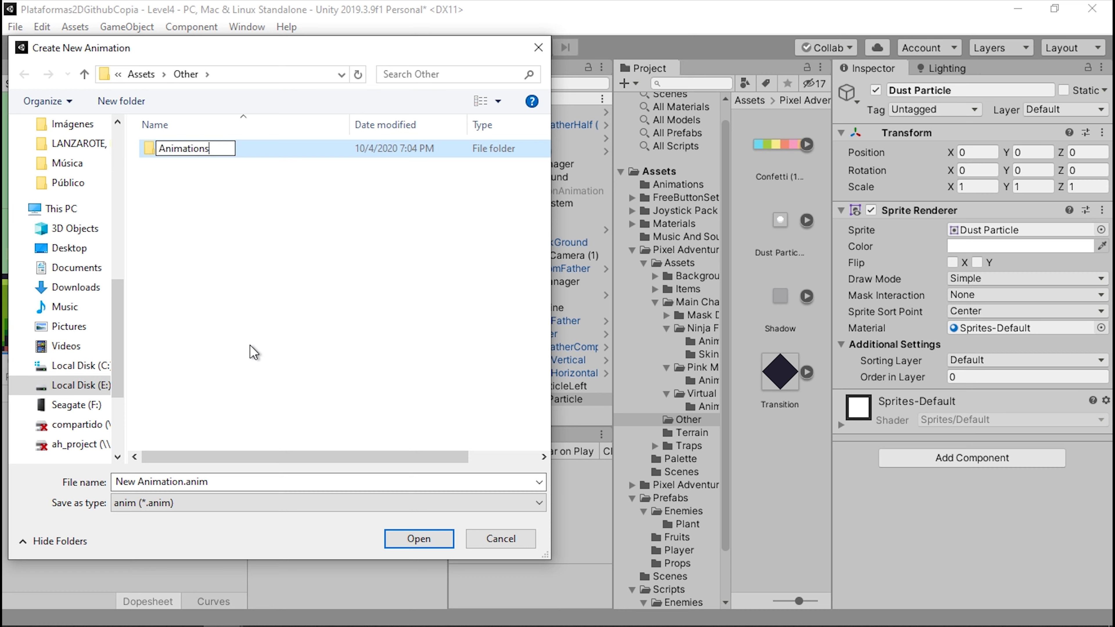
pyautogui.press('Return')
# Step: Save the clip as DustLeft inside the Animations folder
pyautogui.doubleClick(298, 157)
pyautogui.click(185, 483)
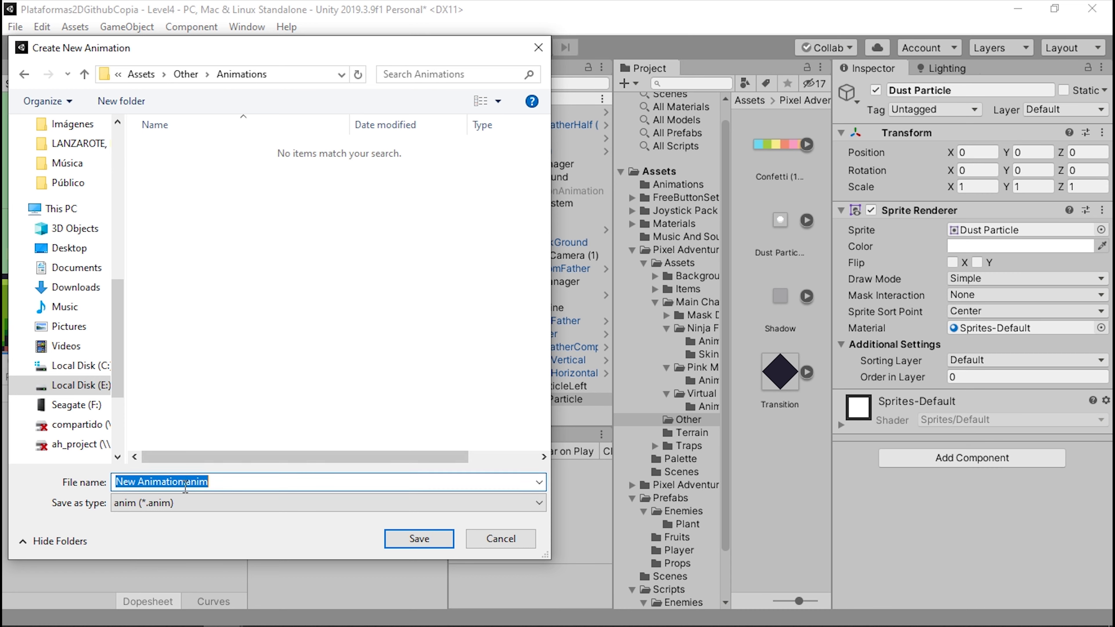
pyautogui.moveTo(185, 484); pyautogui.dragTo(108, 484)
pyautogui.write('D')
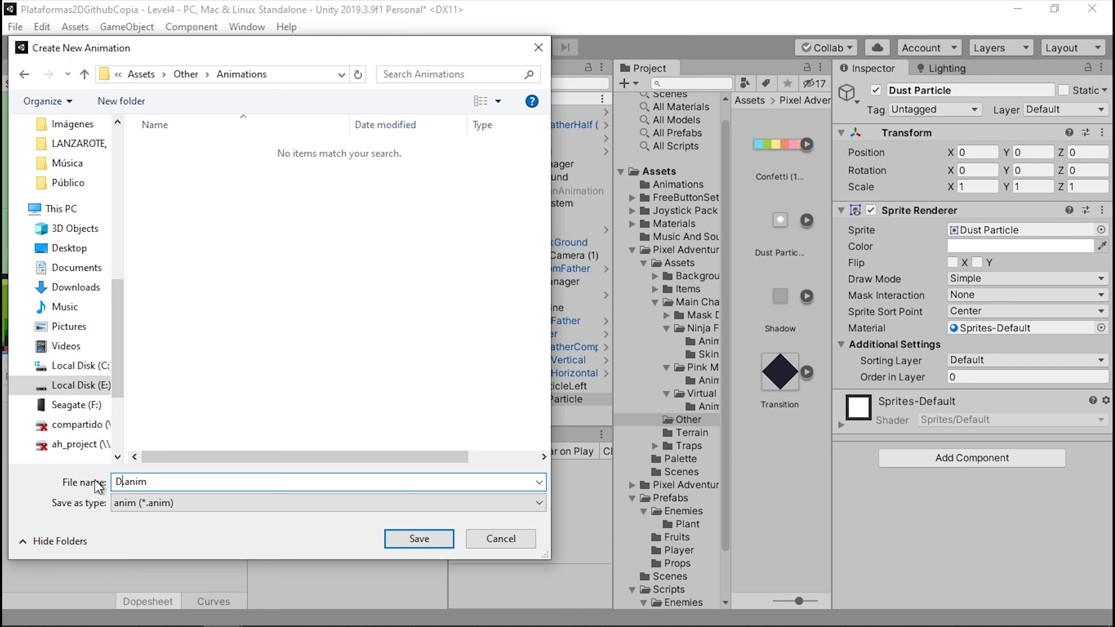
pyautogui.write('ustLeft')
pyautogui.press('Return')
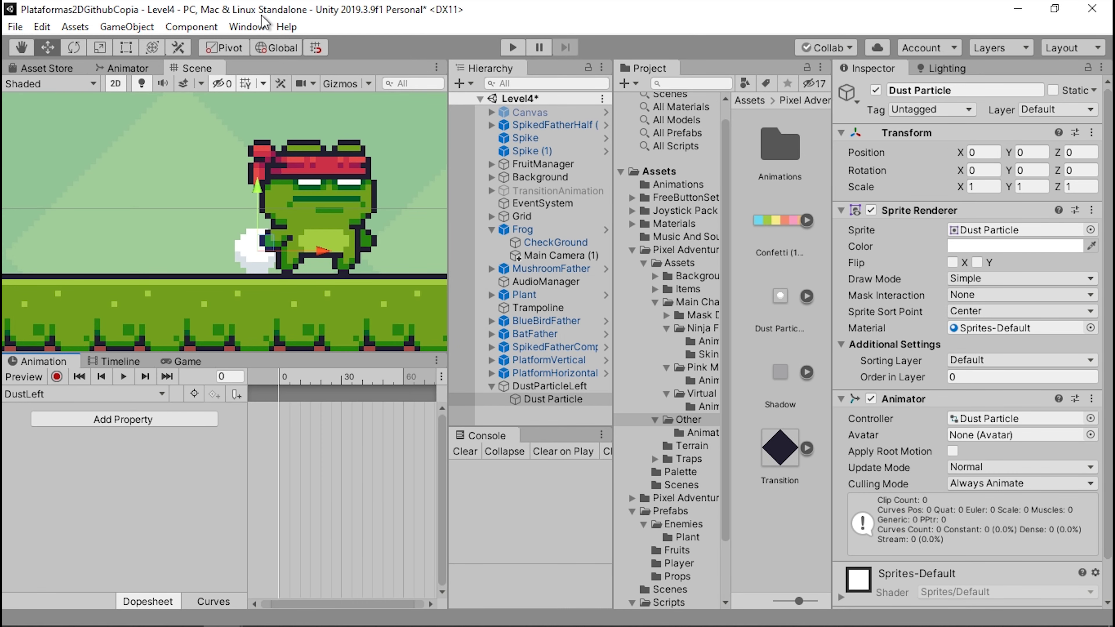
pyautogui.click(247, 27)
pyautogui.moveTo(265, 238)
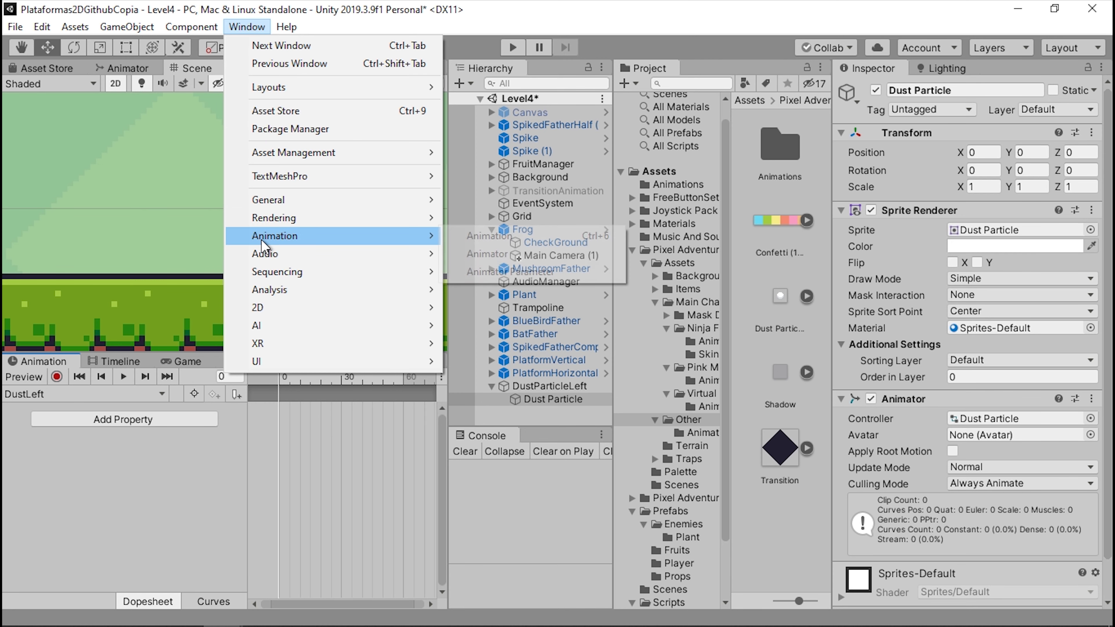
pyautogui.click(657, 7)
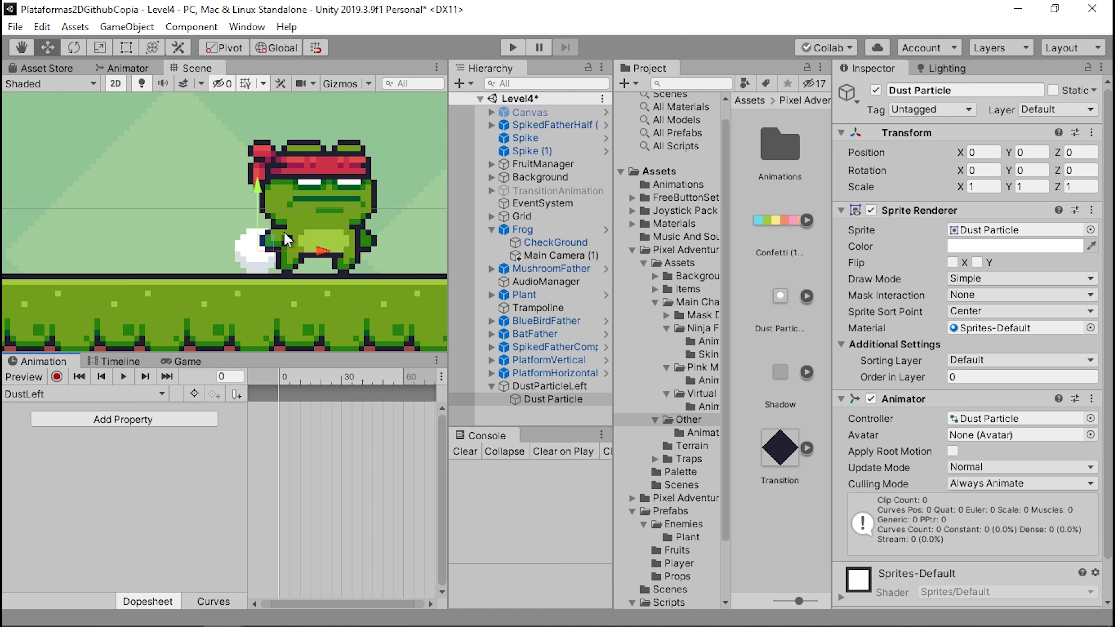
# Step: In record mode at frame 0, key Dust Particle's position and shrink it to about half size
pyautogui.doubleClick(57, 376)
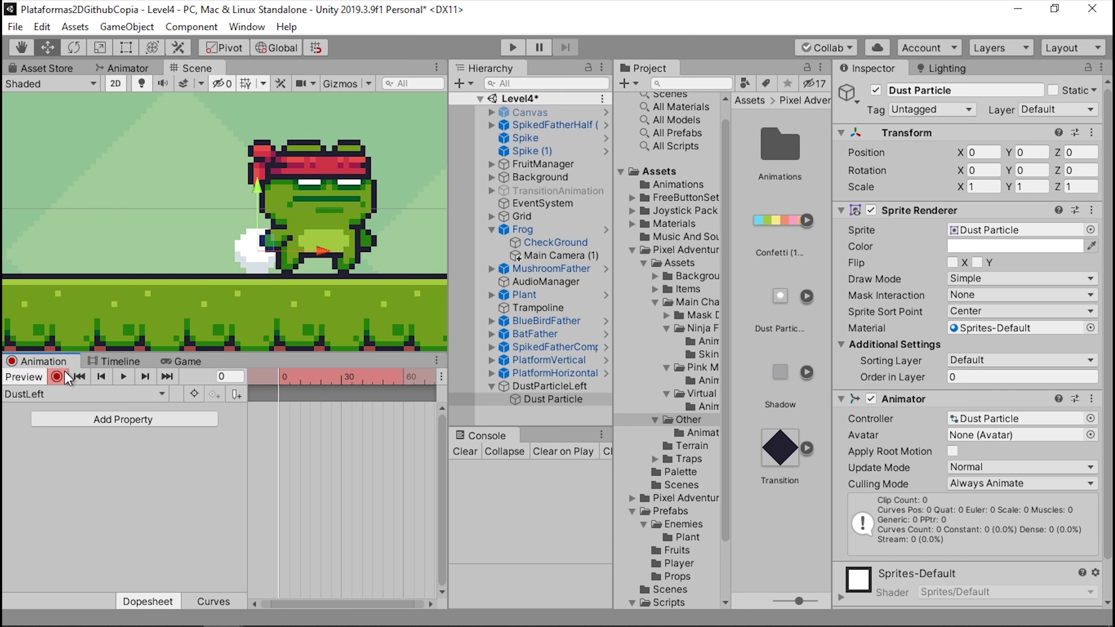
pyautogui.click(57, 376)
pyautogui.doubleClick(531, 399)
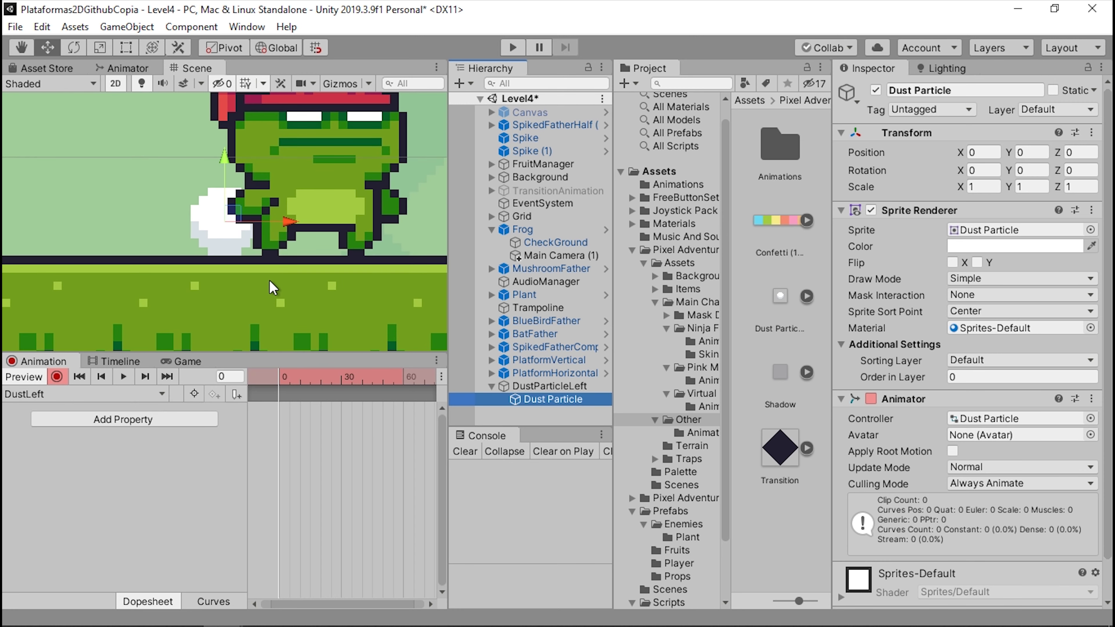
pyautogui.press('r')
pyautogui.moveTo(224, 222)
pyautogui.mouseDown()
pyautogui.moveTo(199, 236)
pyautogui.moveTo(237, 229)
pyautogui.mouseUp()
pyautogui.press('w')
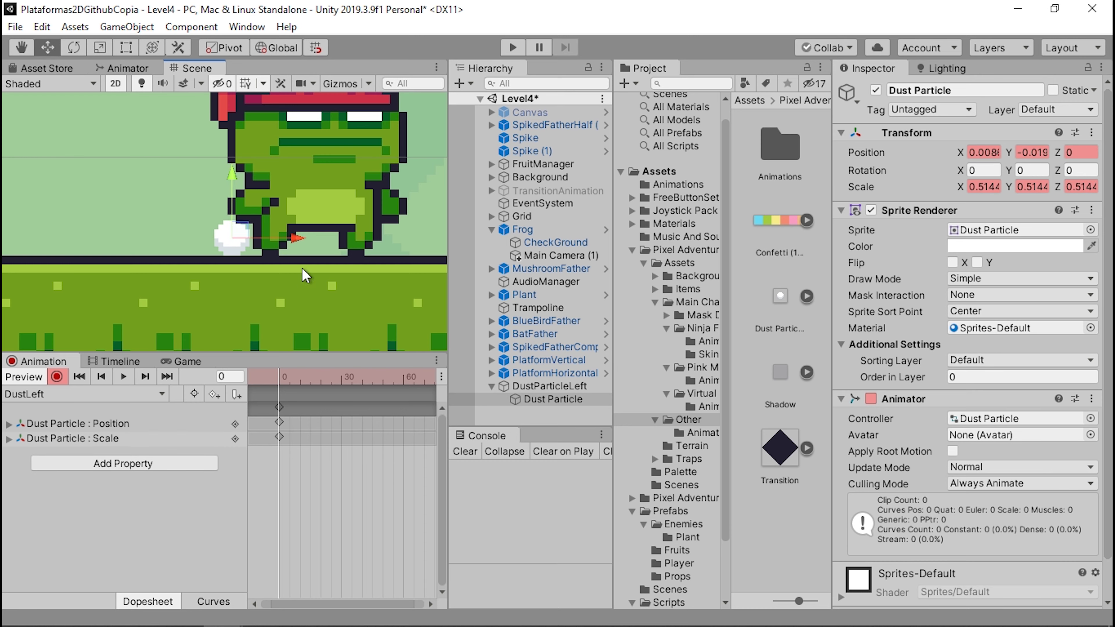
pyautogui.moveTo(288, 213); pyautogui.dragTo(345, 213, button='middle')
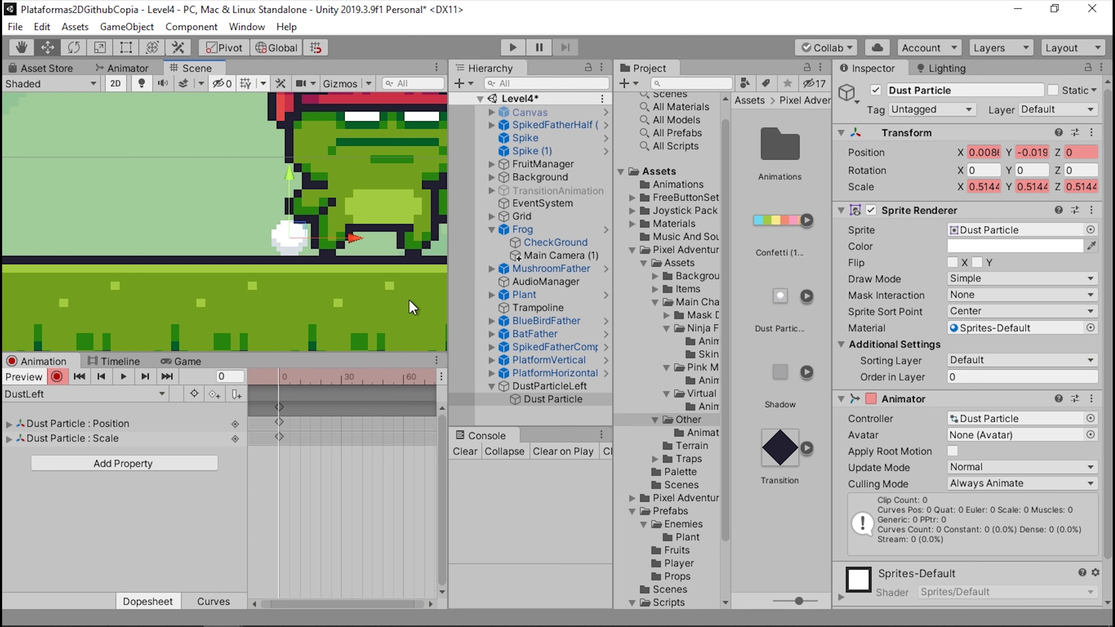
# Step: Key the Sprite Renderer color at full opacity, alpha 255
pyautogui.click(959, 248)
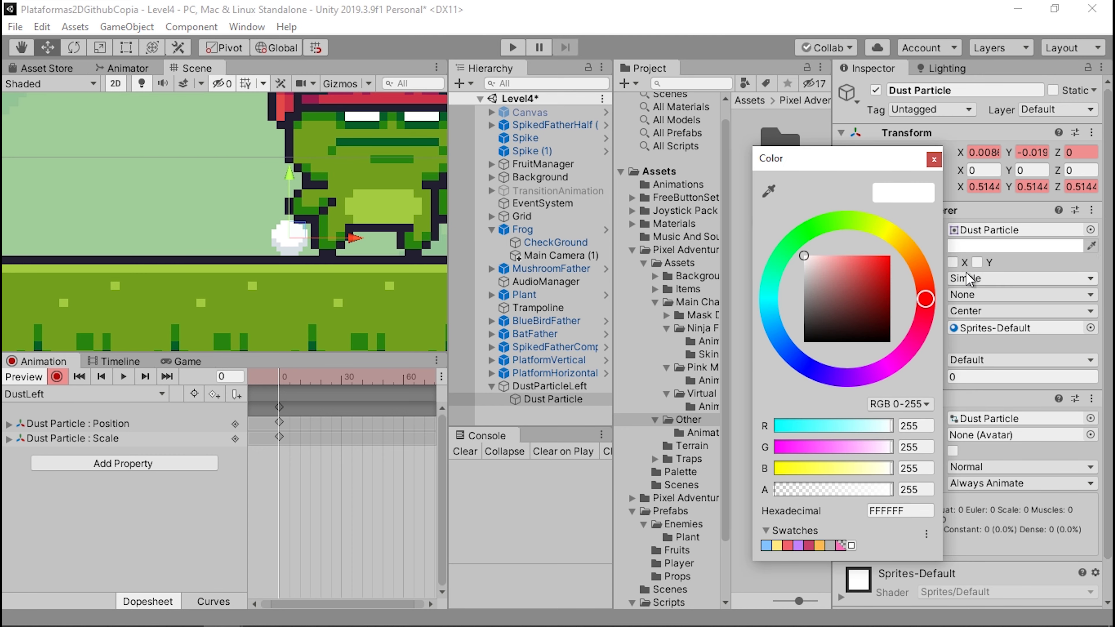
pyautogui.moveTo(811, 165); pyautogui.dragTo(717, 149)
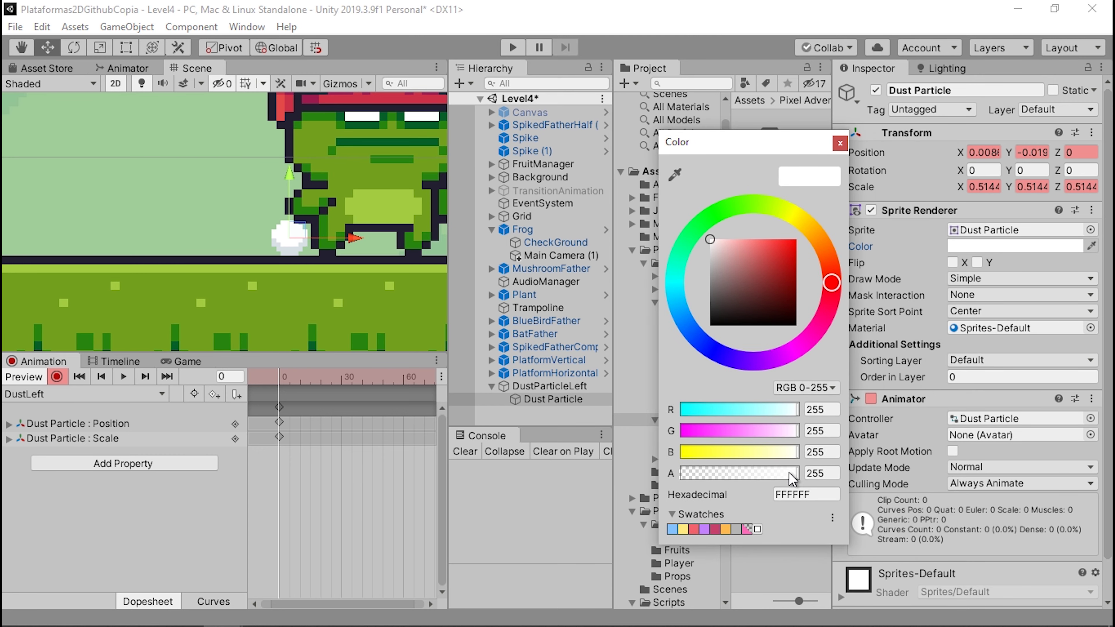
pyautogui.moveTo(790, 475); pyautogui.dragTo(836, 480)
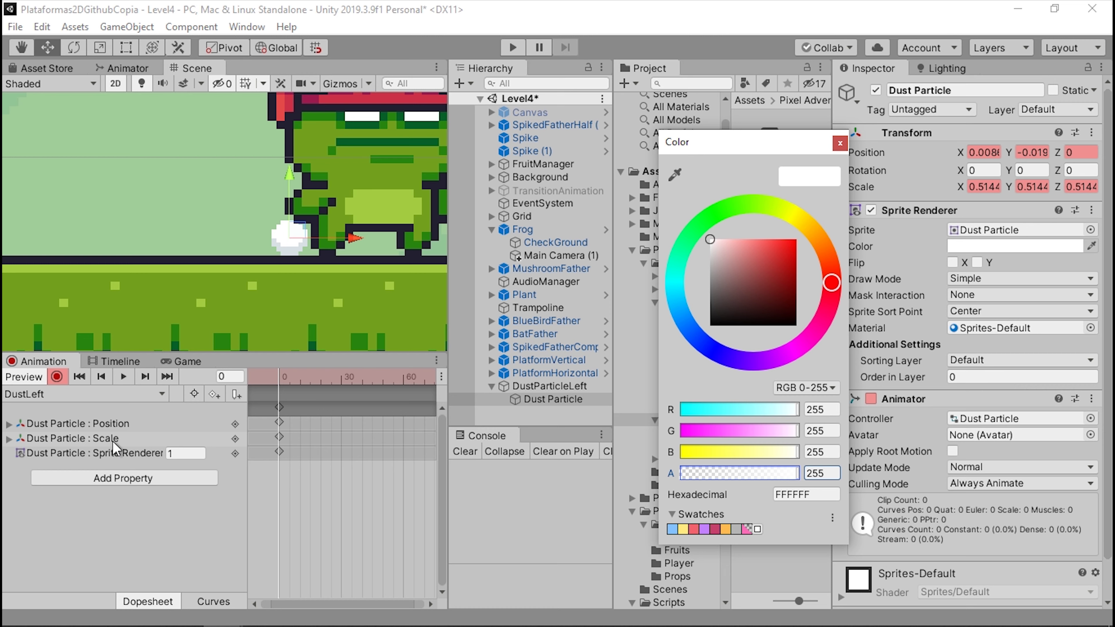
pyautogui.scroll(-2, 276, 244)
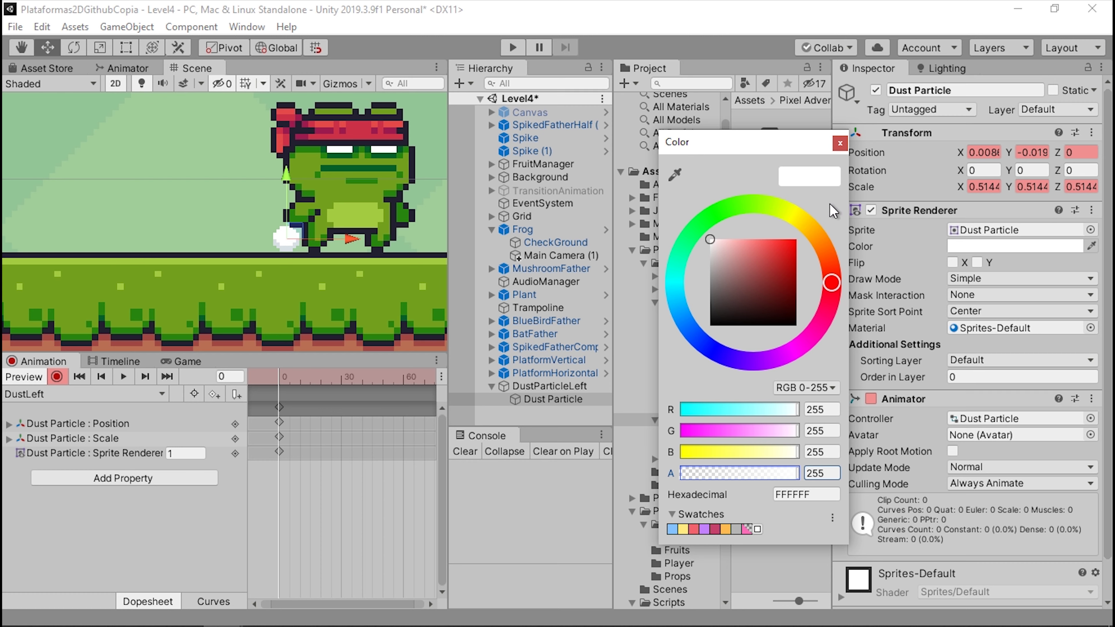
pyautogui.click(839, 143)
# Step: At frame 5, move the dust particle left and slightly lower
pyautogui.scroll(2, 307, 424)
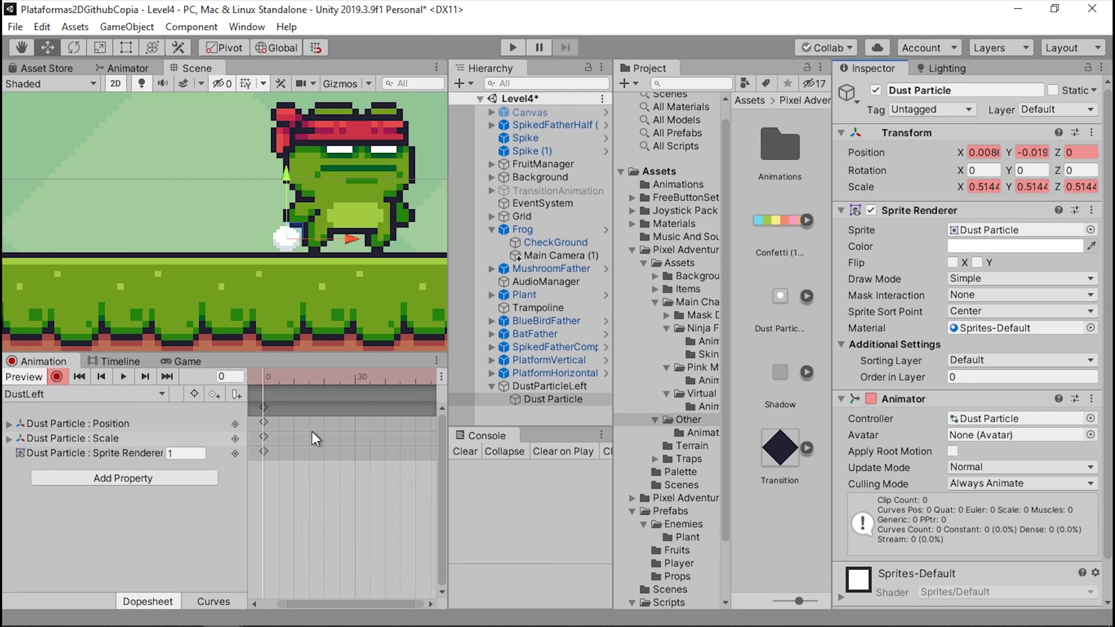
pyautogui.scroll(1, 309, 439)
pyautogui.scroll(1, 304, 450)
pyautogui.scroll(1, 335, 510)
pyautogui.scroll(3, 335, 510)
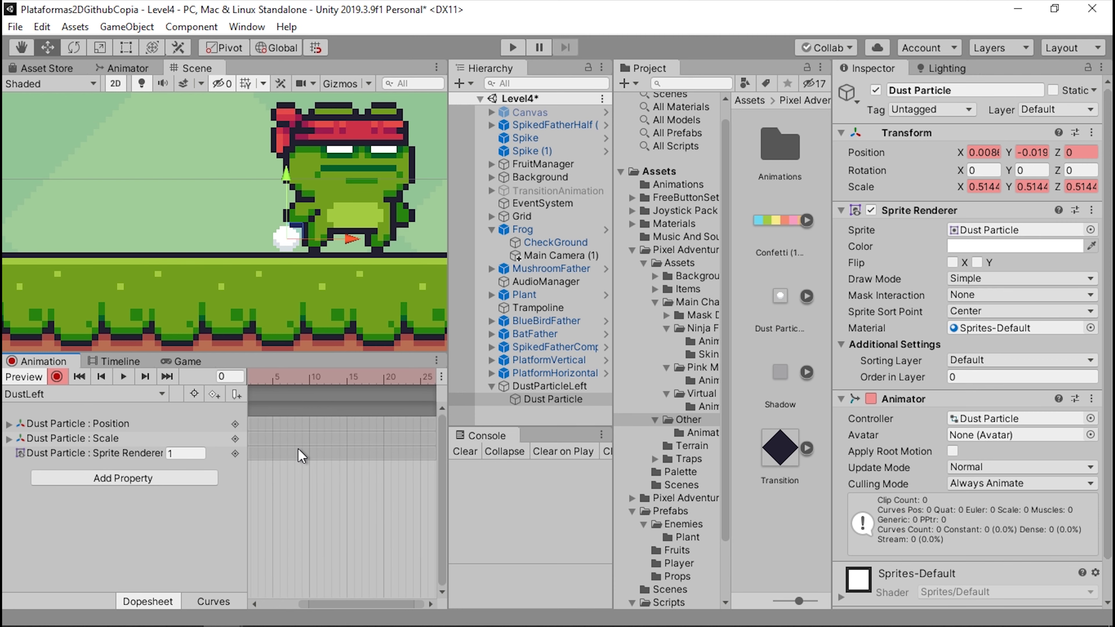
pyautogui.moveTo(306, 377); pyautogui.dragTo(321, 386)
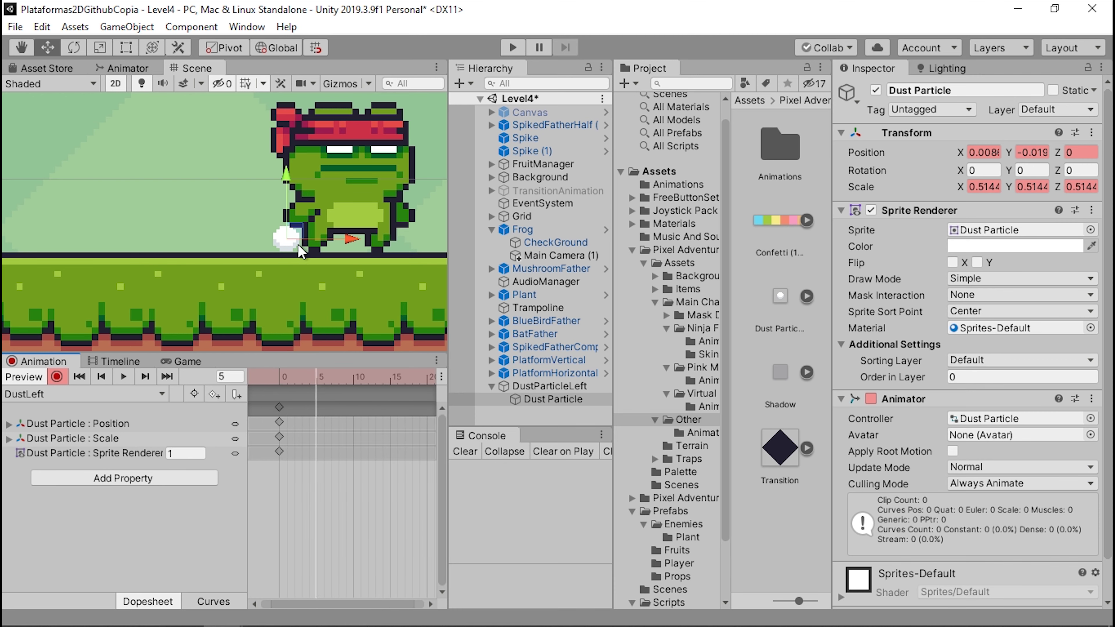
pyautogui.scroll(3, 276, 237)
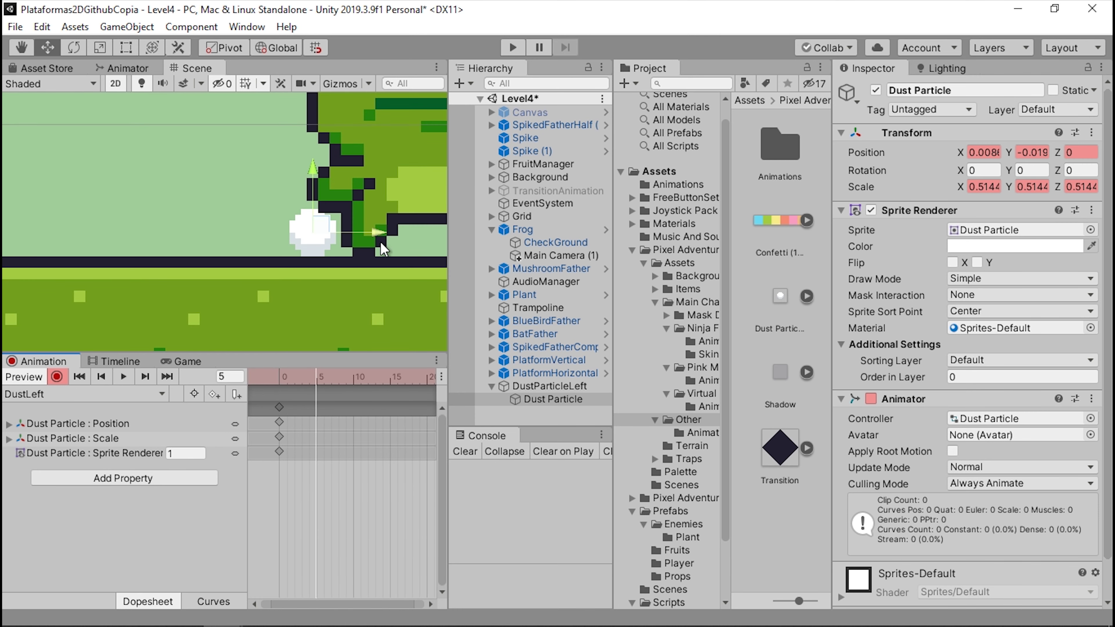
pyautogui.moveTo(373, 235); pyautogui.dragTo(228, 229)
pyautogui.press('r')
pyautogui.press('w')
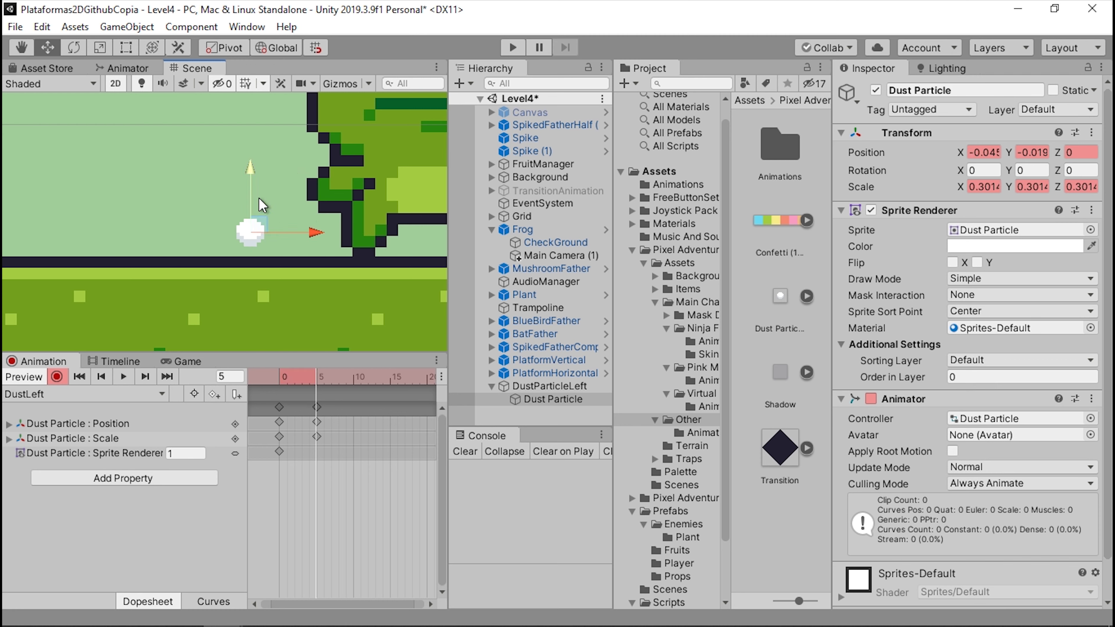
pyautogui.moveTo(253, 186); pyautogui.dragTo(271, 193)
pyautogui.scroll(-5, 333, 192)
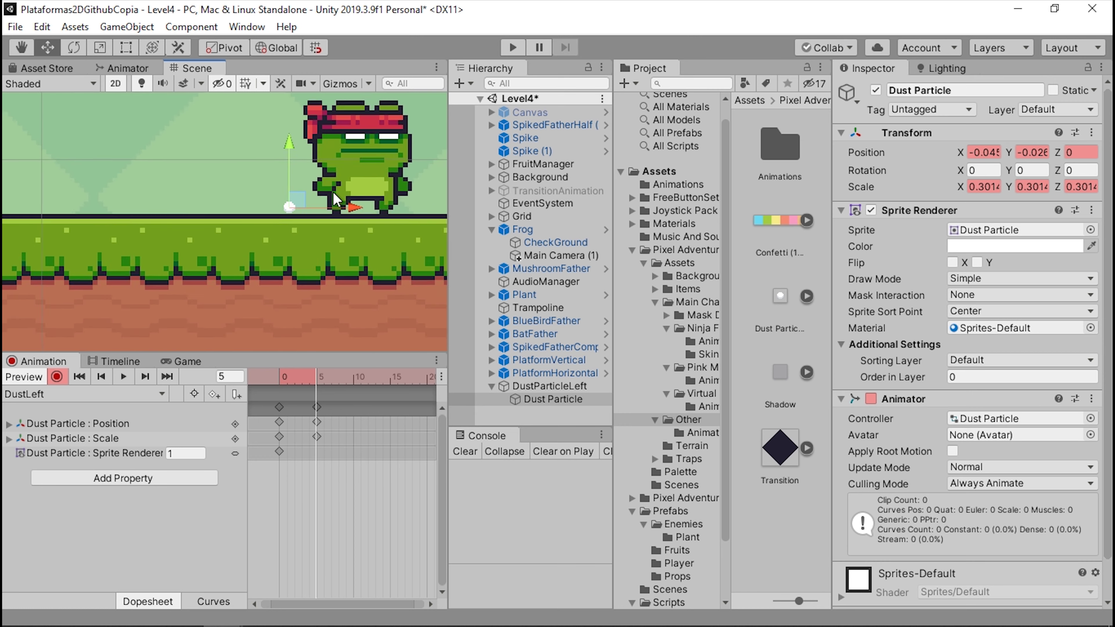
# Step: Reduce the particle's opacity at frame 5, to around 201 and a bit lower
pyautogui.click(1010, 247)
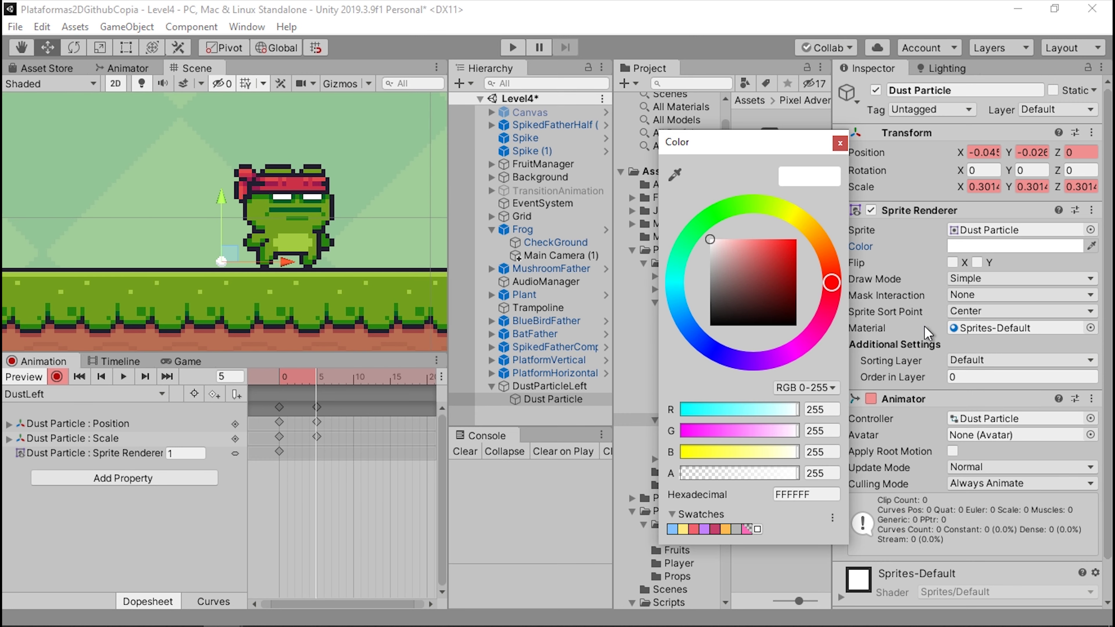
pyautogui.moveTo(778, 474); pyautogui.dragTo(774, 477)
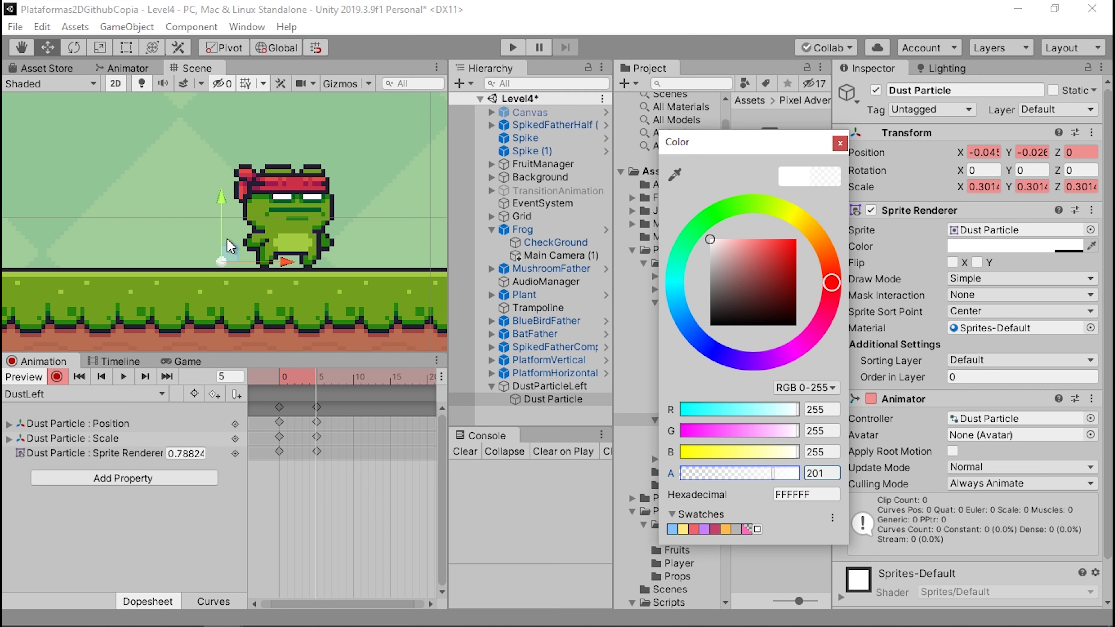
pyautogui.scroll(5, 229, 247)
pyautogui.scroll(5, 221, 264)
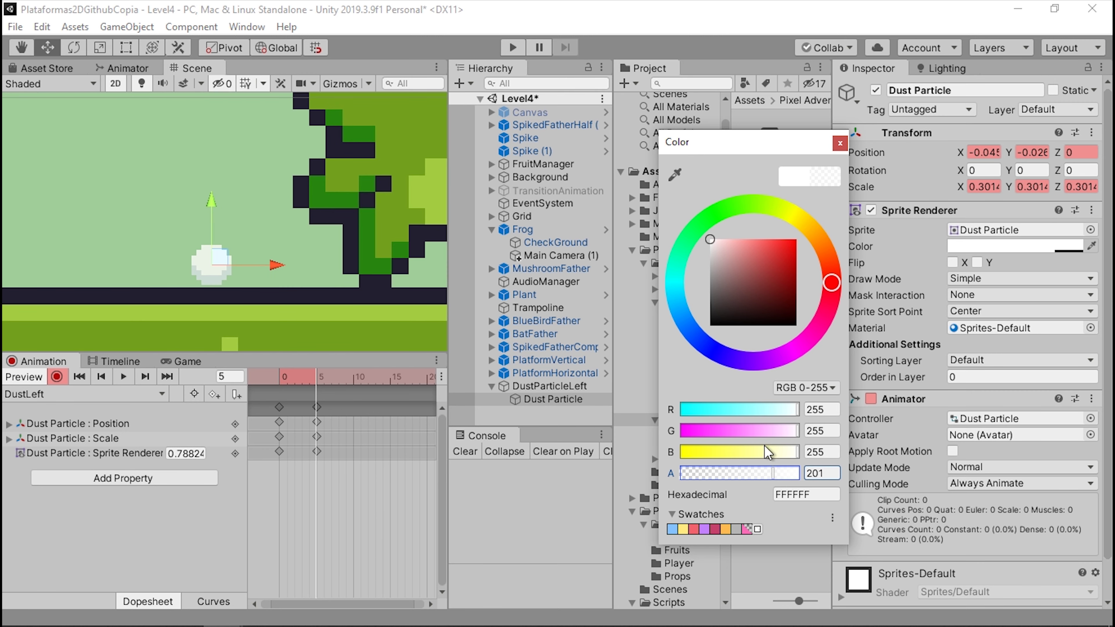
pyautogui.moveTo(708, 475); pyautogui.dragTo(768, 476)
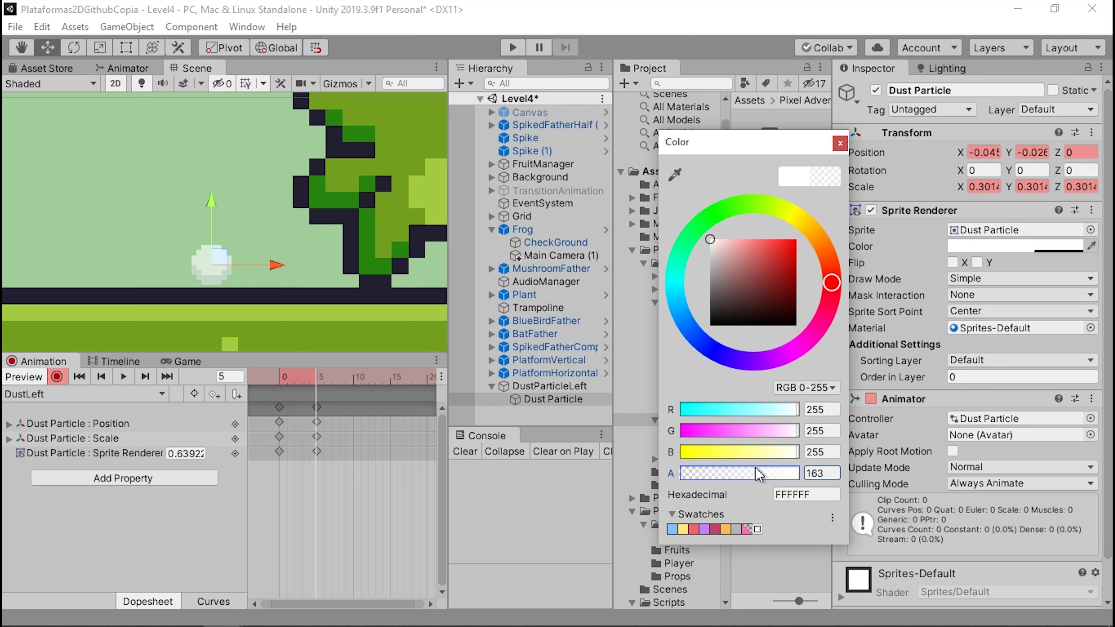
pyautogui.click(840, 143)
# Step: At frame 10, move the particle further left and lower, fading alpha to about 0.38
pyautogui.click(352, 378)
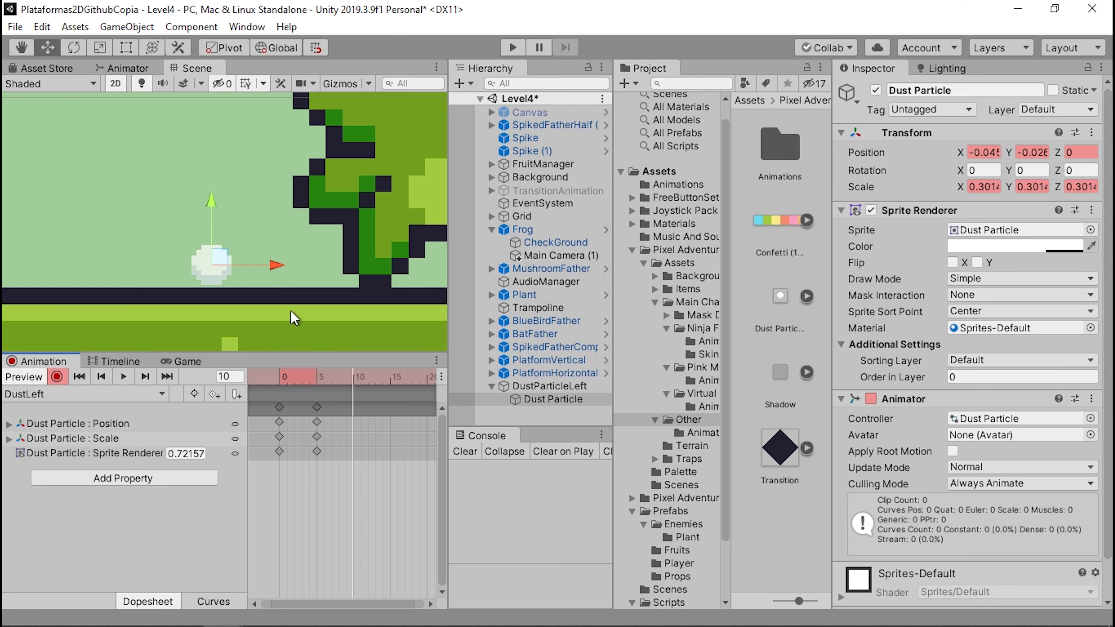
pyautogui.moveTo(271, 267)
pyautogui.mouseDown()
pyautogui.moveTo(144, 269)
pyautogui.moveTo(125, 259)
pyautogui.mouseUp()
pyautogui.press('r')
pyautogui.press('w')
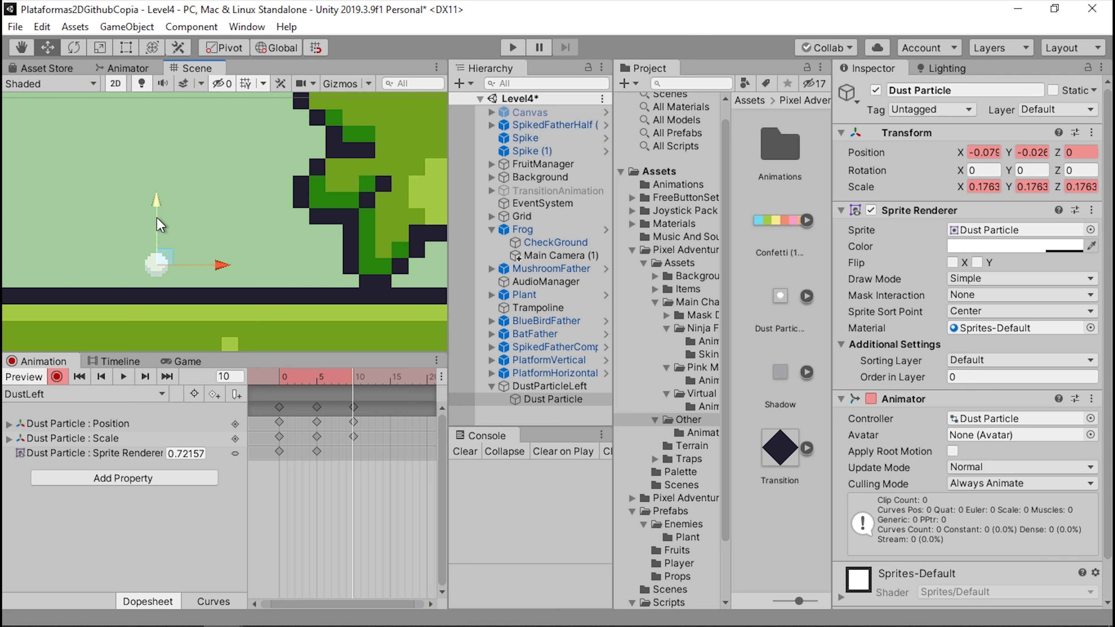
pyautogui.moveTo(157, 217); pyautogui.dragTo(157, 227)
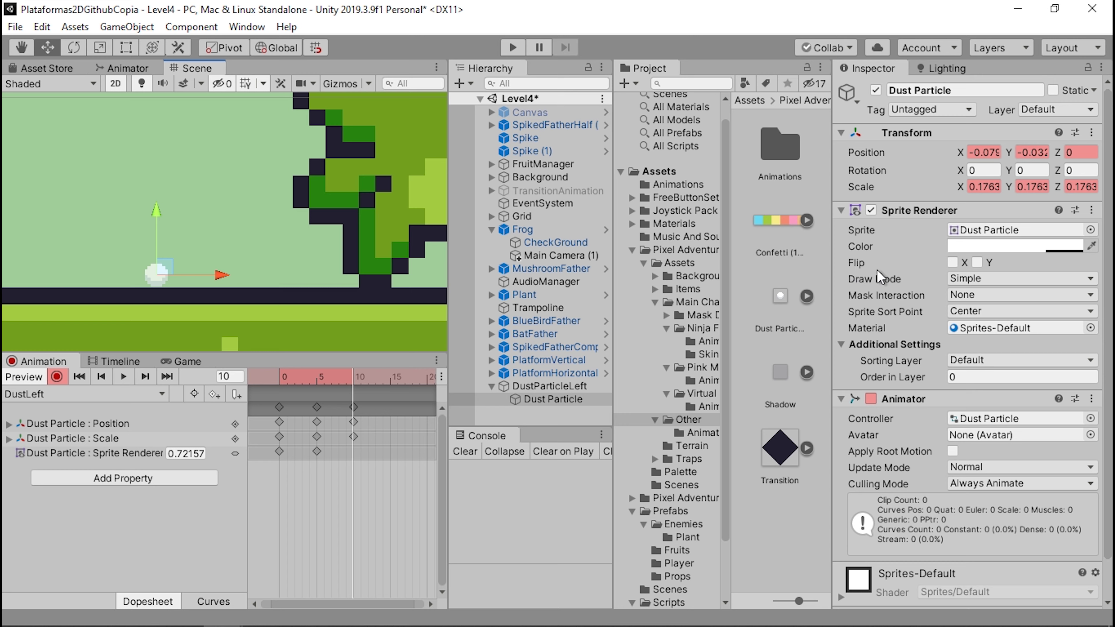
pyautogui.click(1010, 246)
pyautogui.click(734, 473)
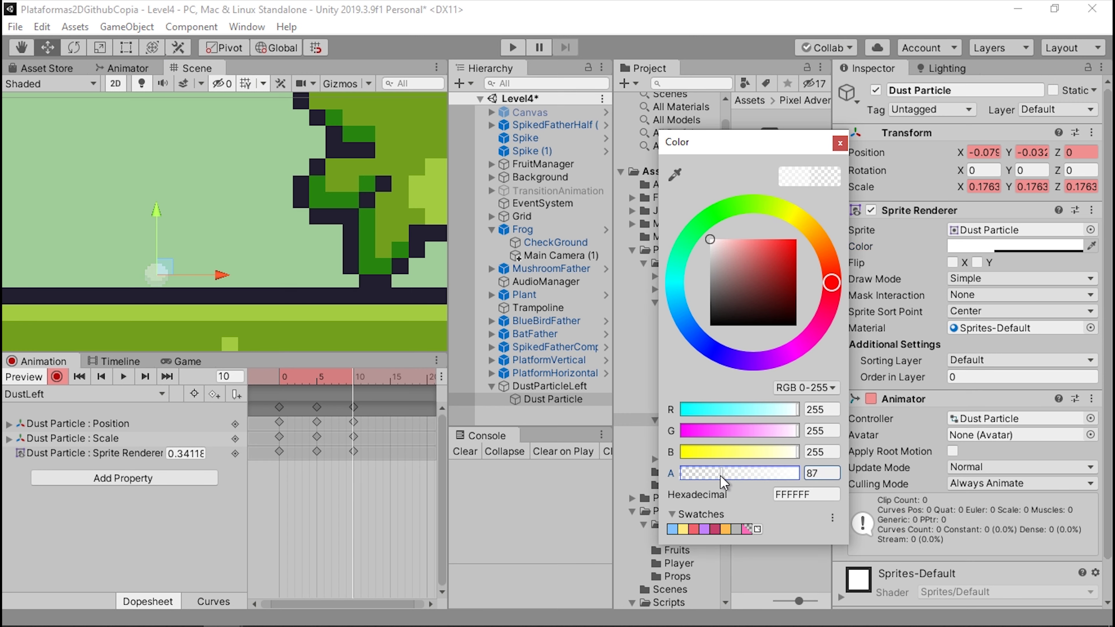
pyautogui.moveTo(721, 477); pyautogui.dragTo(715, 505)
pyautogui.click(840, 143)
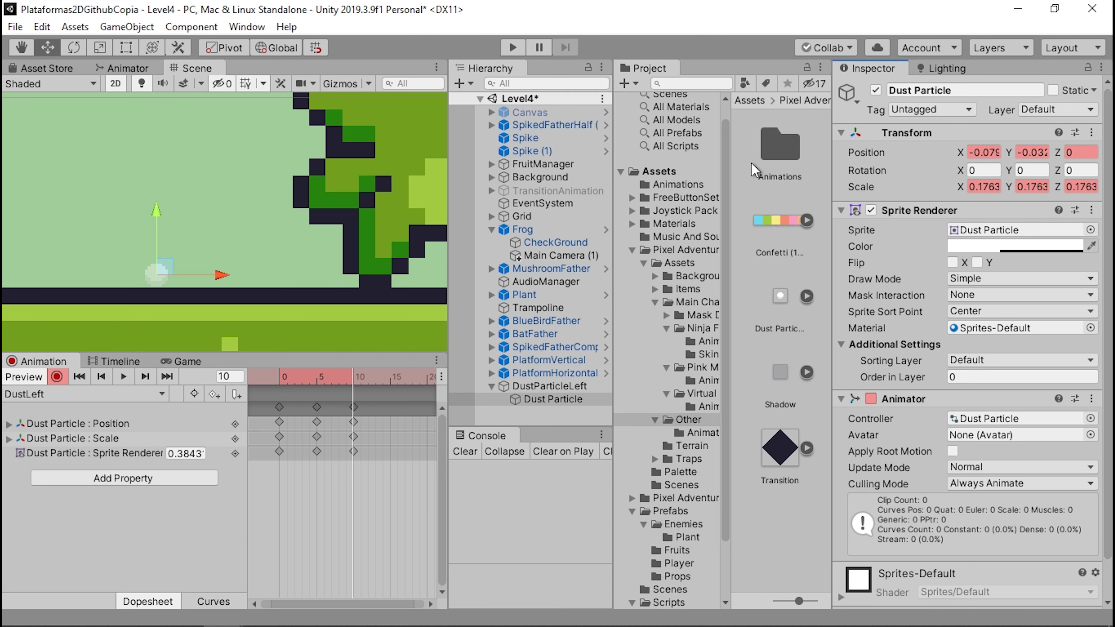
pyautogui.scroll(-5, 294, 212)
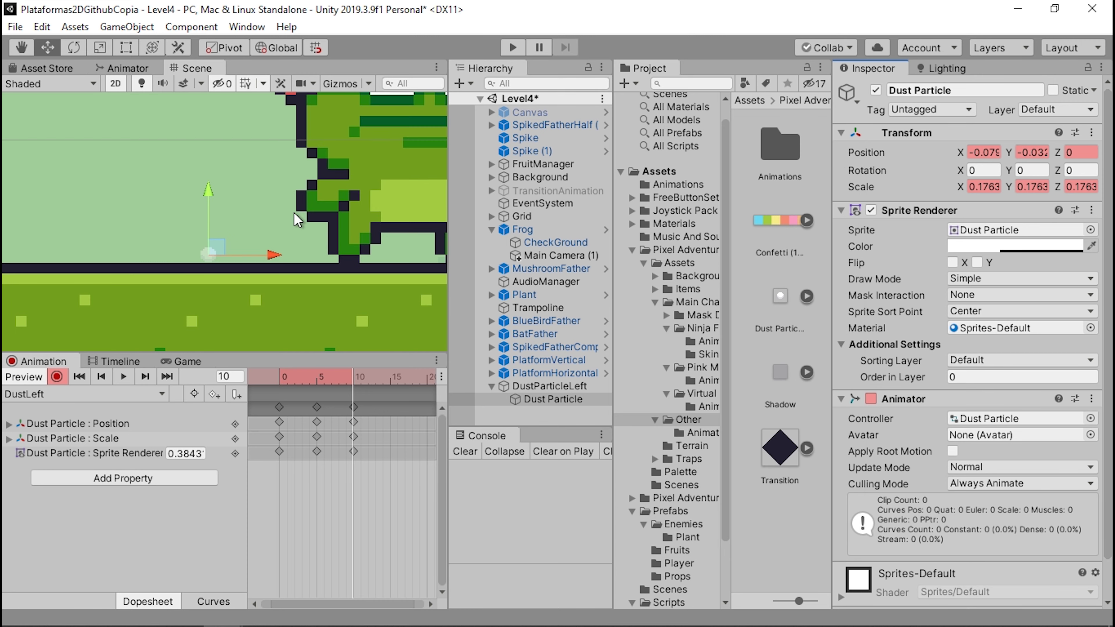
# Step: Preview the DustLeft puff animation, then turn off keyframe recording
pyautogui.click(123, 377)
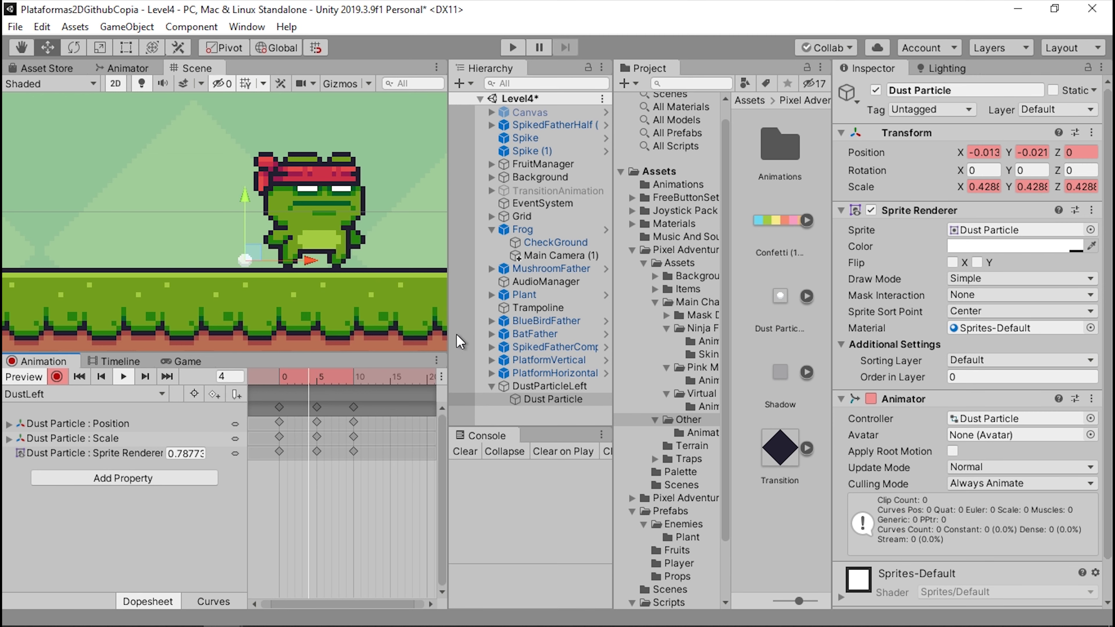
pyautogui.click(123, 376)
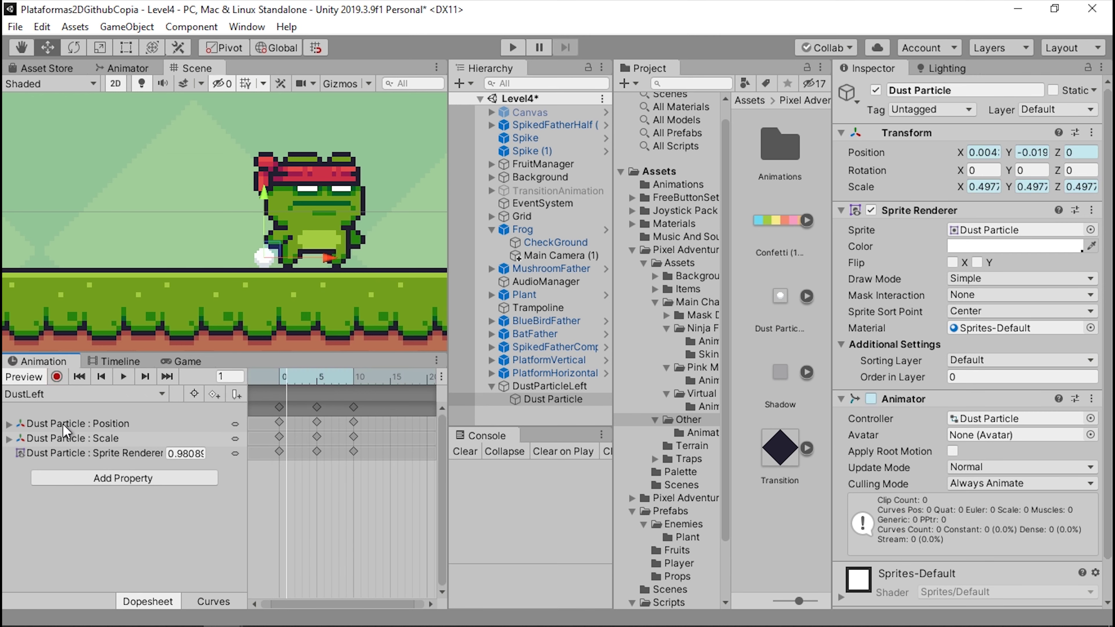
pyautogui.scroll(3, 349, 278)
pyautogui.scroll(2, 305, 242)
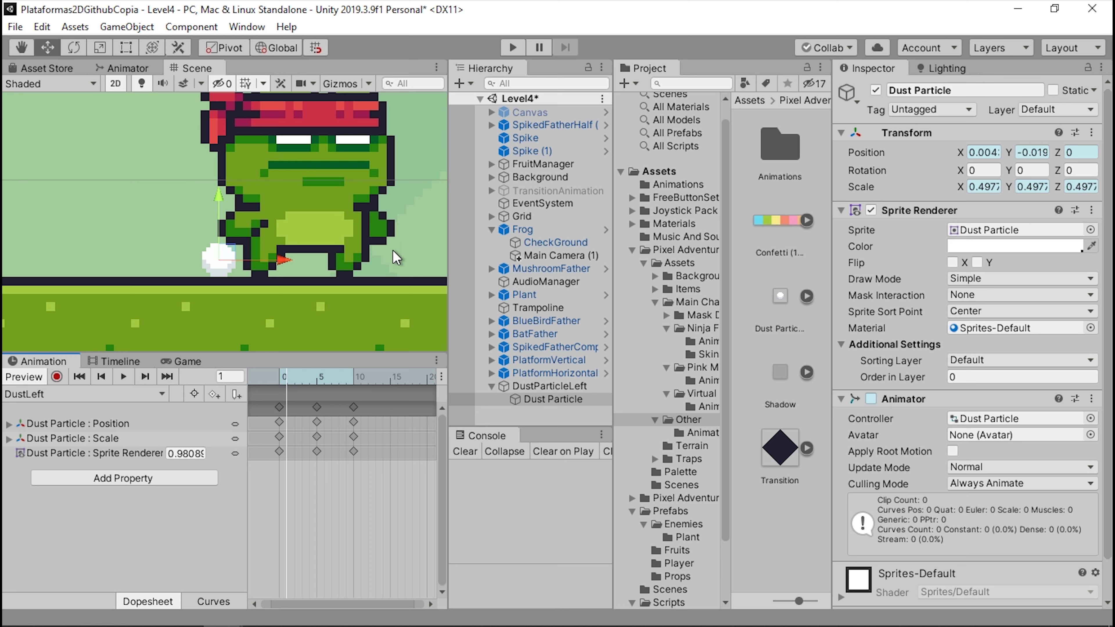
pyautogui.click(567, 386)
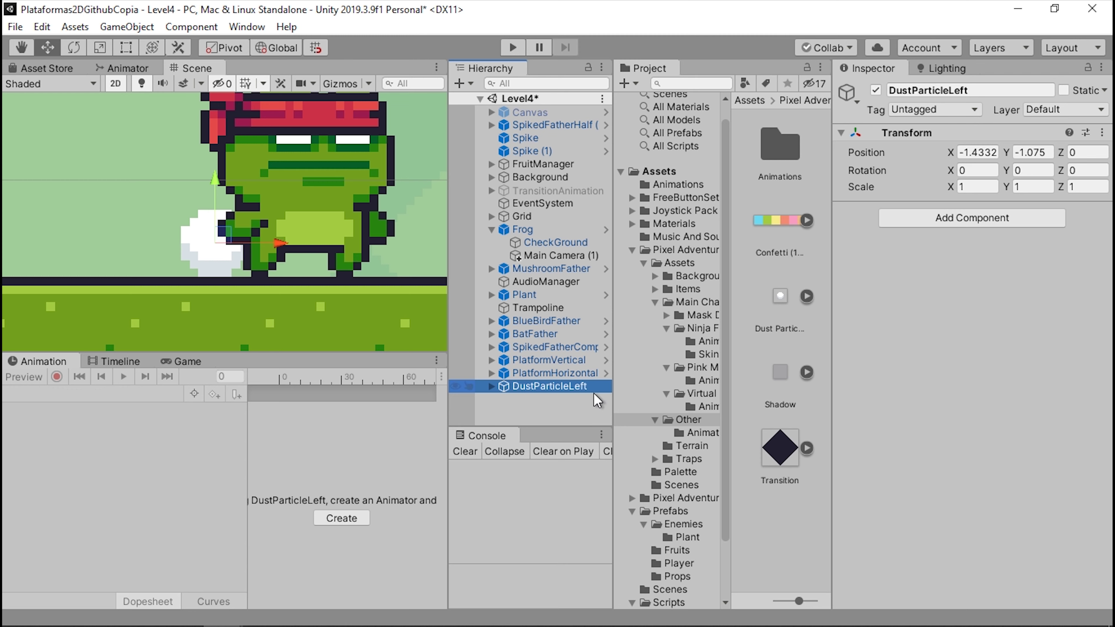
# Step: Duplicate DustParticleLeft as DustParticleRight and move its dust puff to the frog's right
pyautogui.hotkey('ctrl', 'd')
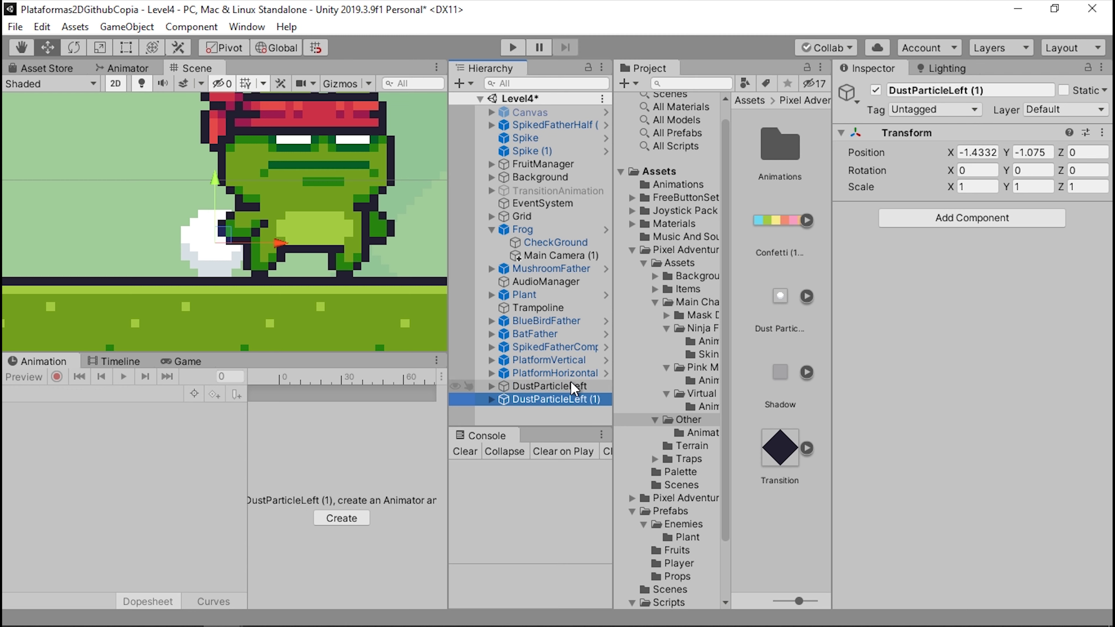
pyautogui.press('F2')
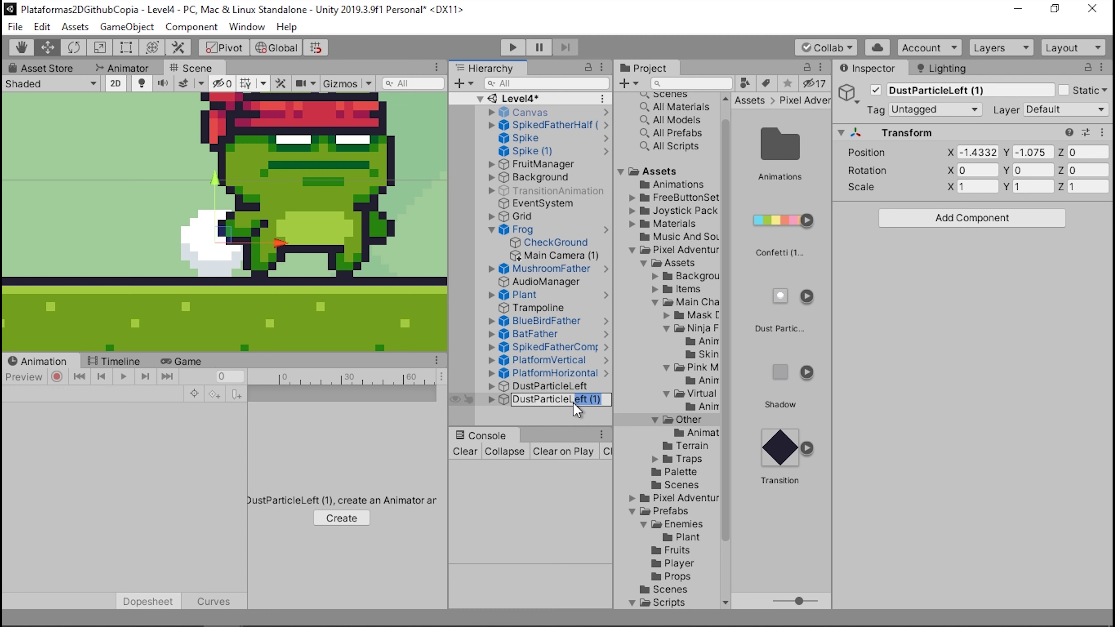
pyautogui.press('BackSpace')
pyautogui.press('BackSpace')
pyautogui.press('BackSpace')
pyautogui.write('Right')
pyautogui.press('Return')
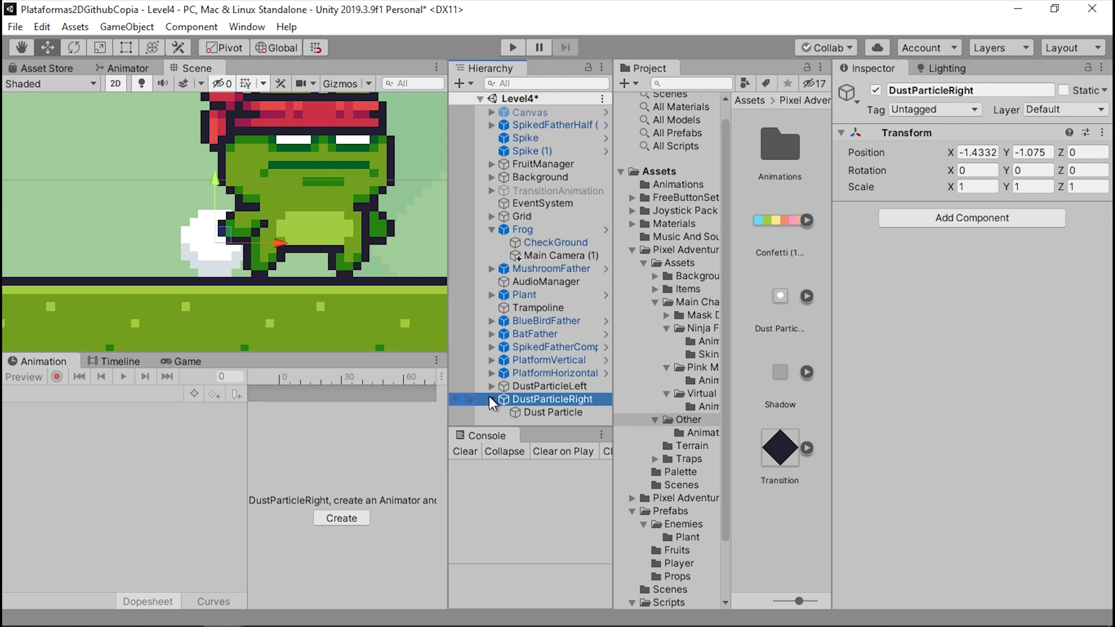
pyautogui.click(500, 412)
pyautogui.moveTo(266, 245); pyautogui.dragTo(429, 244)
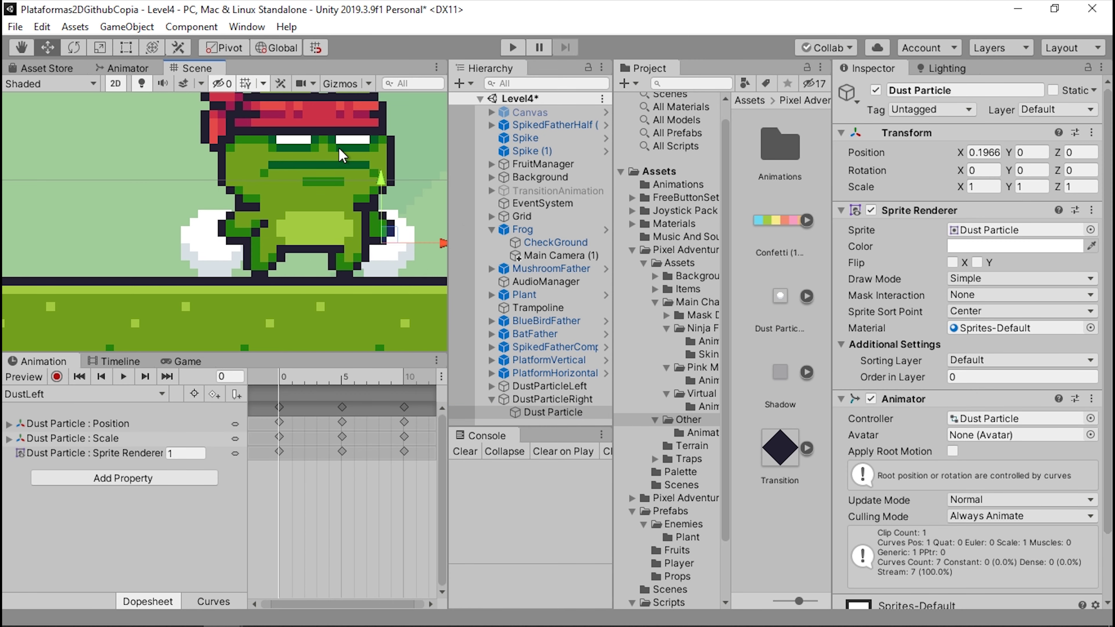
pyautogui.scroll(-3, 338, 148)
# Step: Tick Flip X on the Frog to mirror it horizontally
pyautogui.click(537, 229)
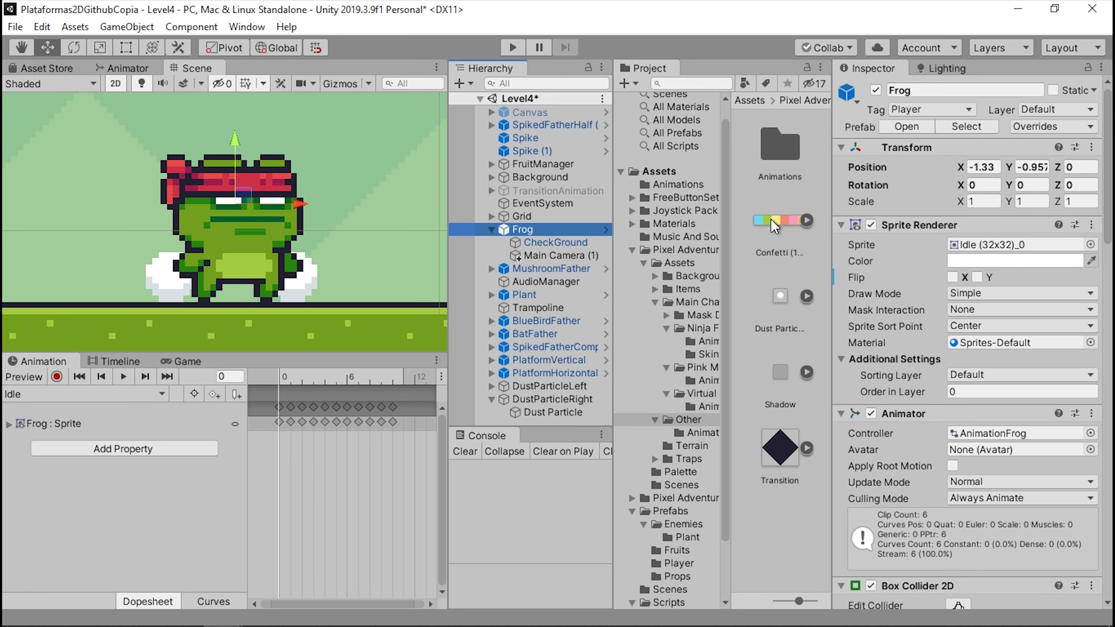
pyautogui.click(951, 277)
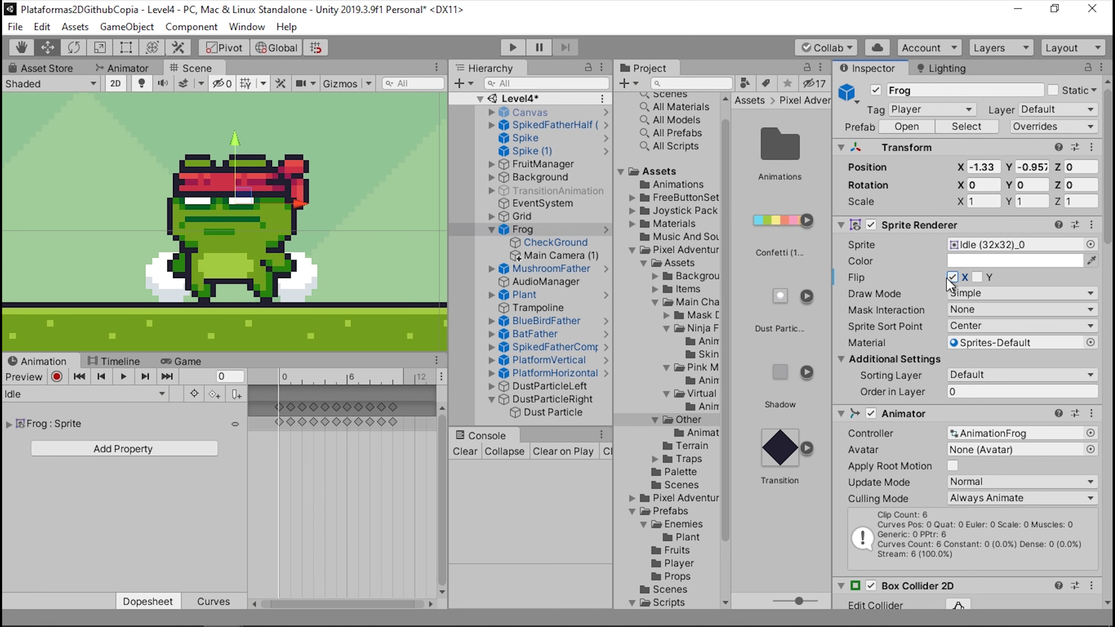
pyautogui.press('f')
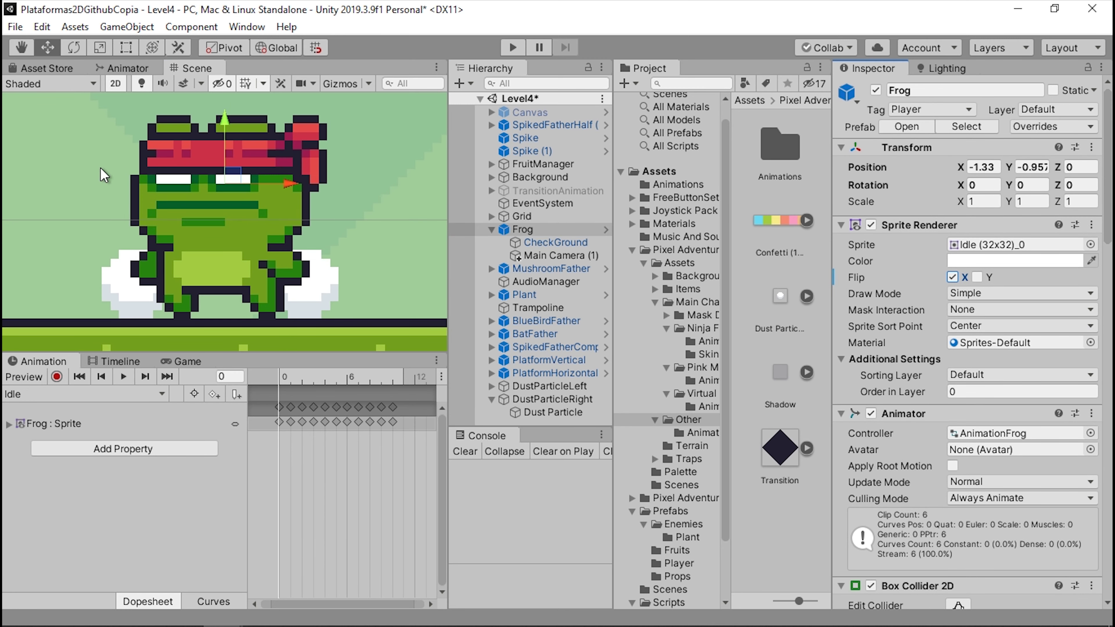
pyautogui.click(526, 398)
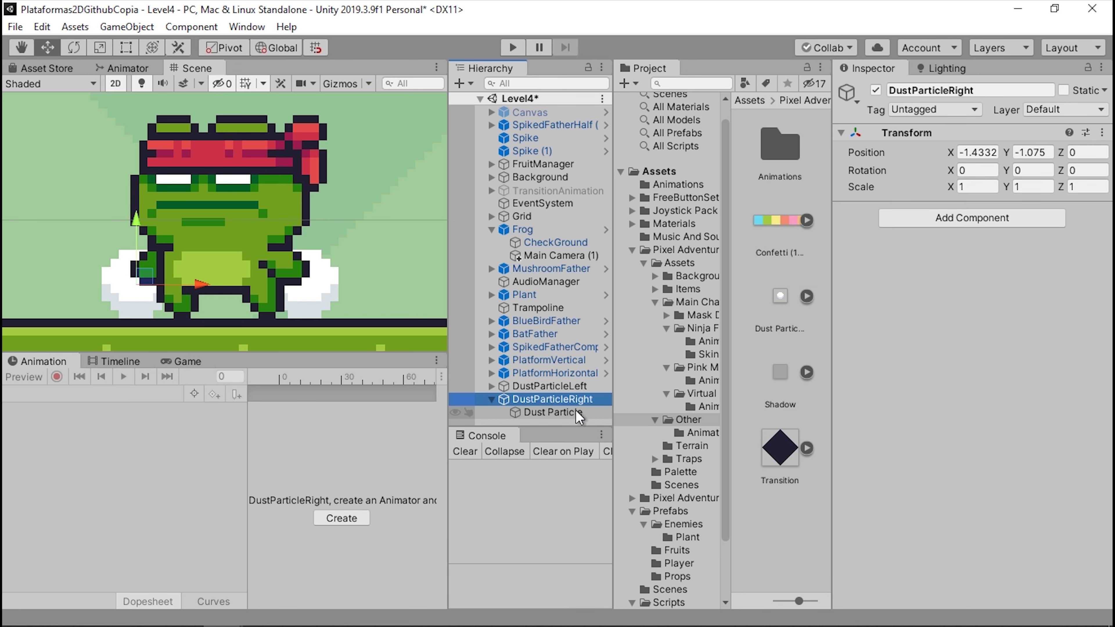
# Step: Shift DustParticleRight and its dust cloud slightly further right
pyautogui.click(546, 412)
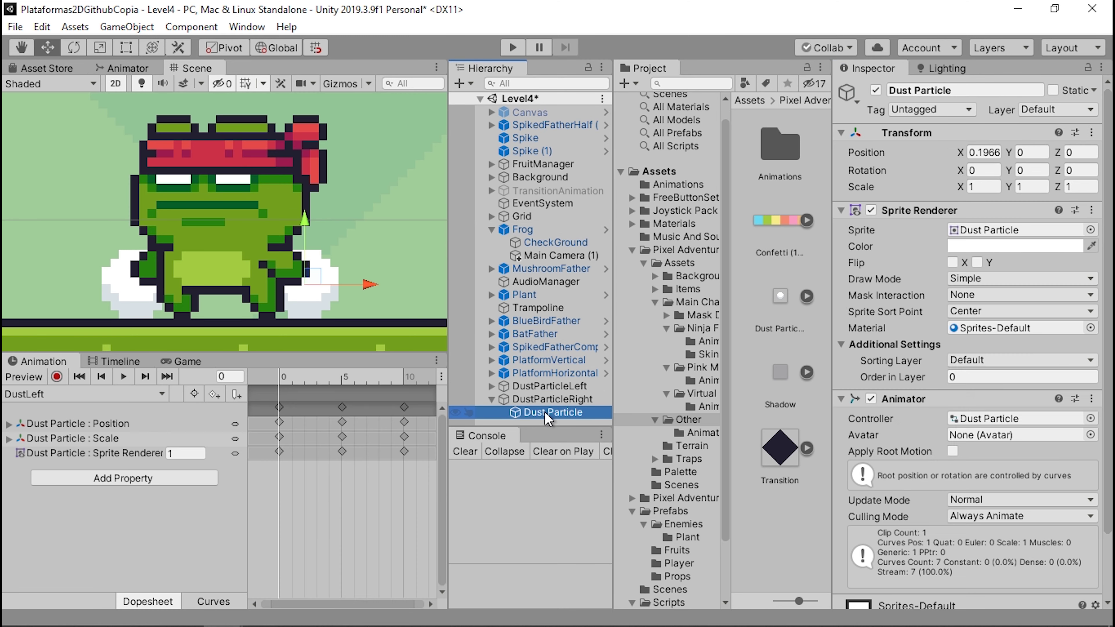
pyautogui.click(540, 399)
pyautogui.moveTo(206, 284); pyautogui.dragTo(290, 230)
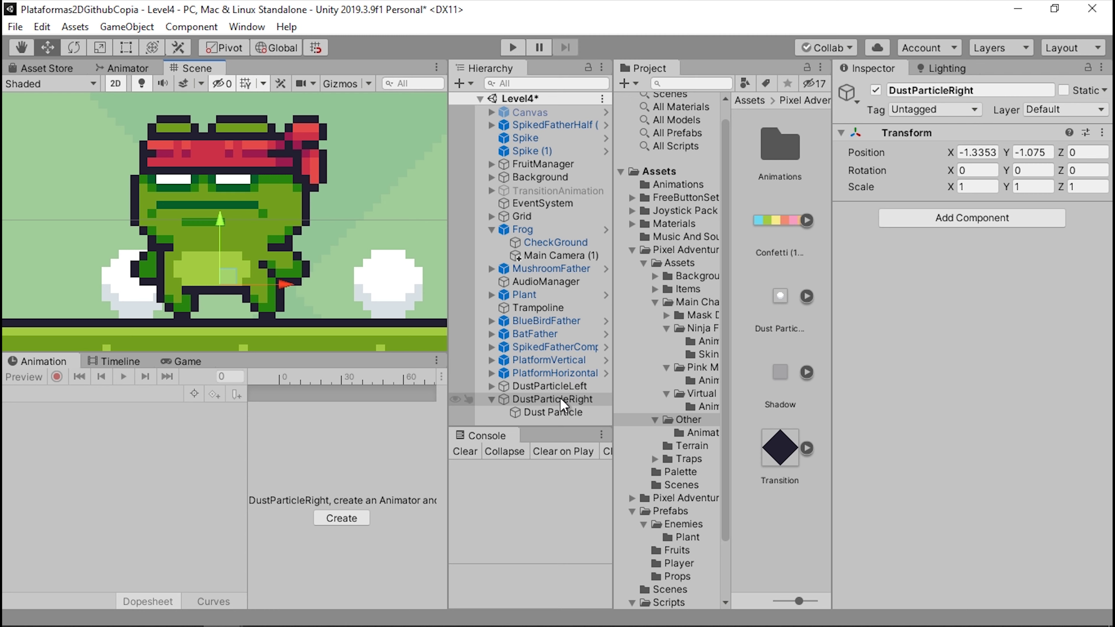
pyautogui.moveTo(286, 264)
pyautogui.mouseDown()
pyautogui.moveTo(308, 264)
pyautogui.moveTo(285, 264)
pyautogui.mouseUp()
# Step: Remove the Animator from the right Dust Particle and move it out to the scene root
pyautogui.click(553, 411)
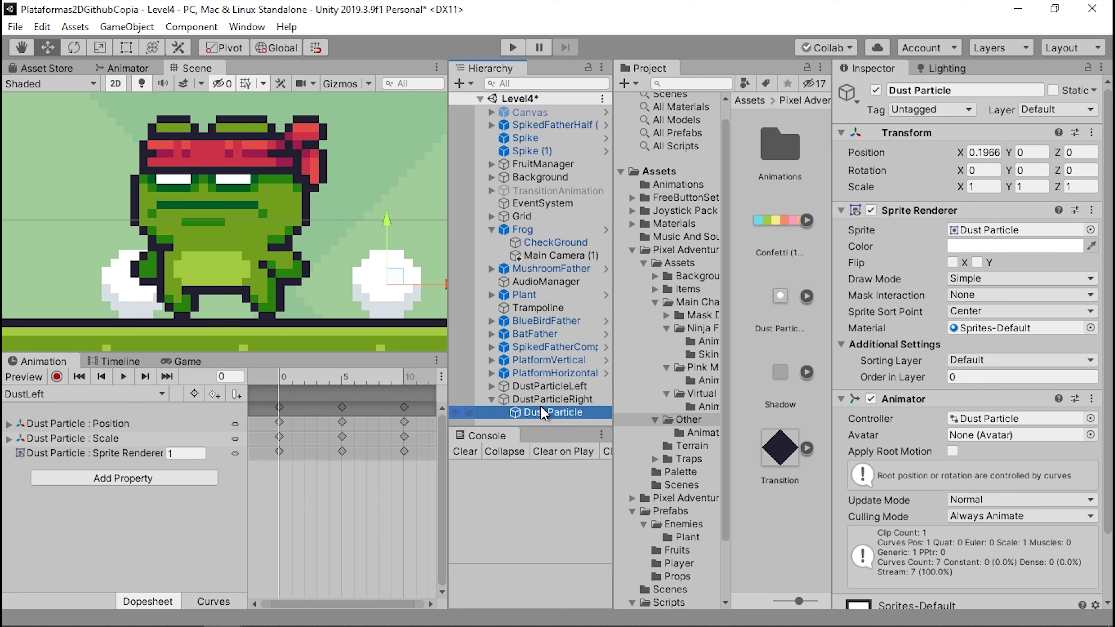
pyautogui.rightClick(901, 401)
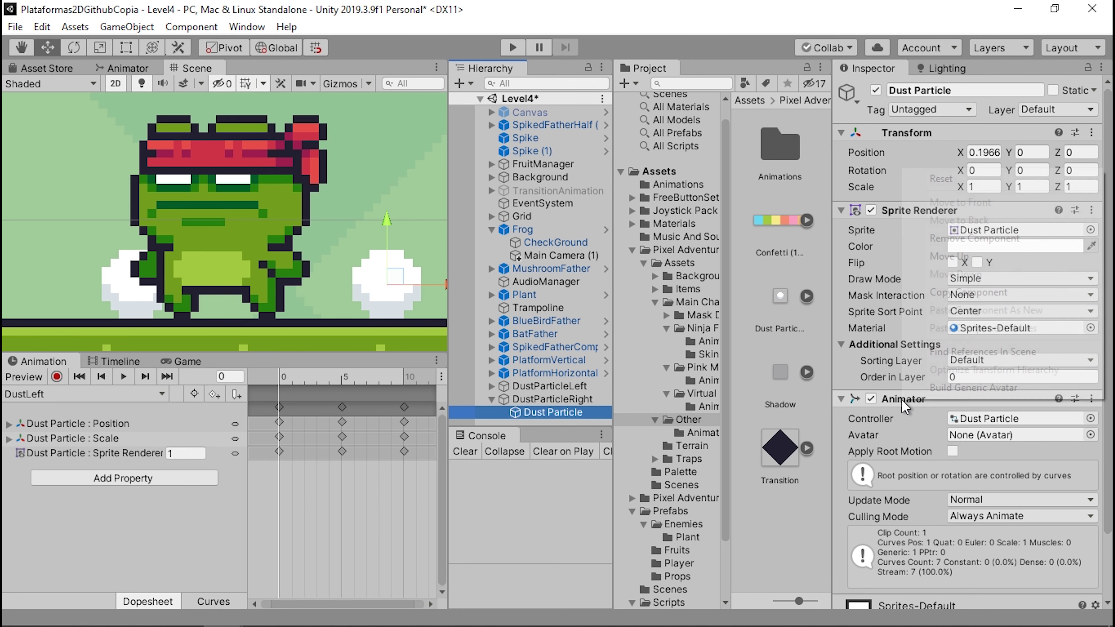
pyautogui.click(950, 247)
pyautogui.moveTo(583, 412); pyautogui.dragTo(523, 396)
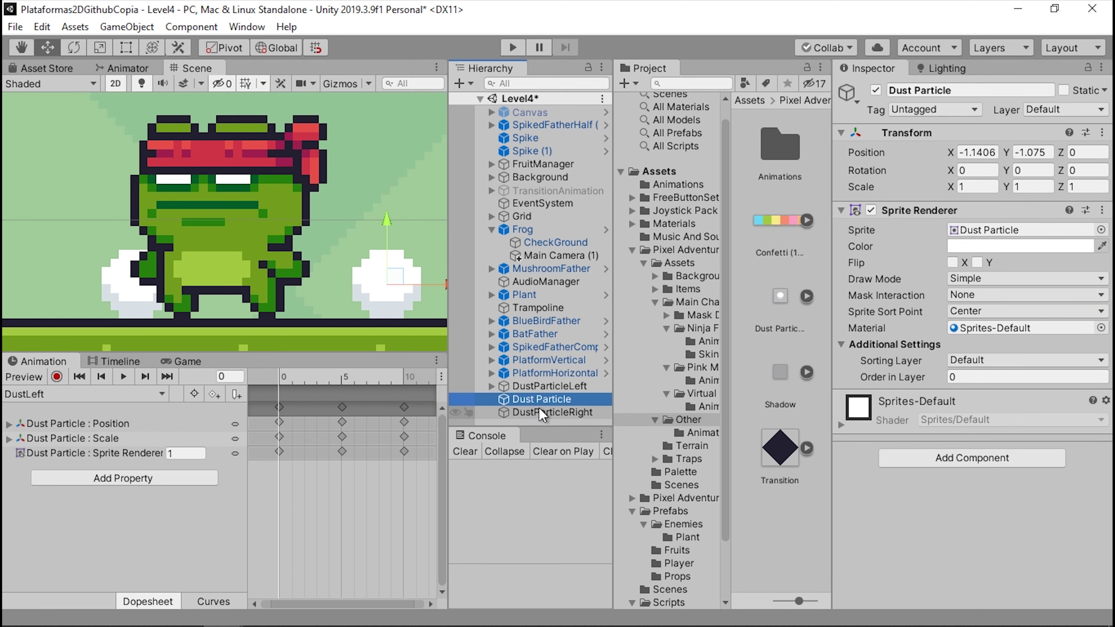
pyautogui.click(545, 415)
pyautogui.click(529, 402)
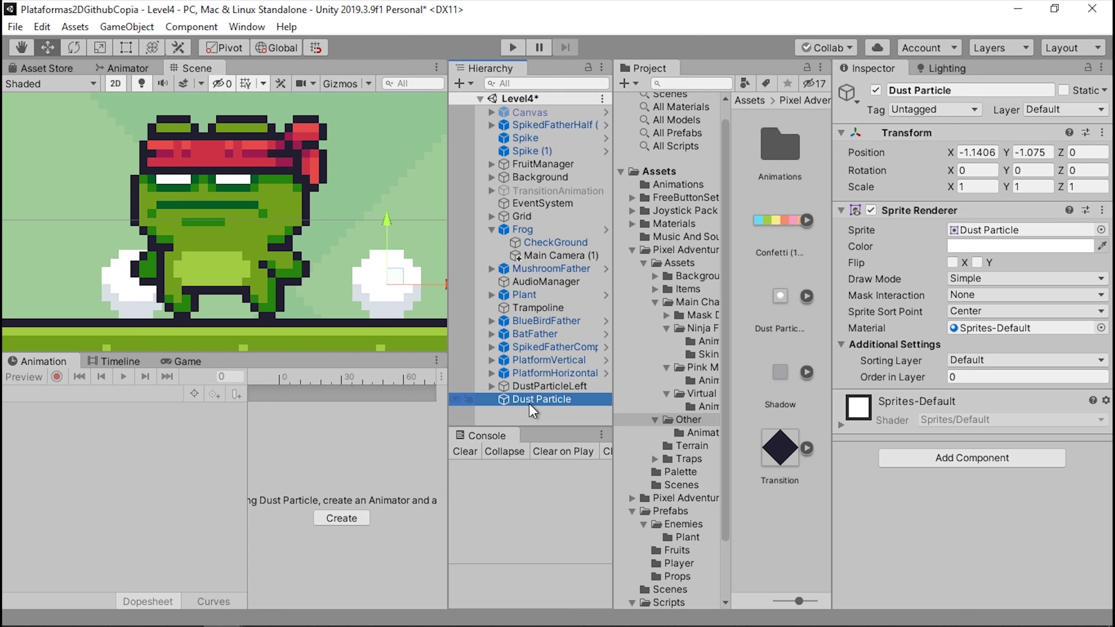
pyautogui.rightClick(529, 404)
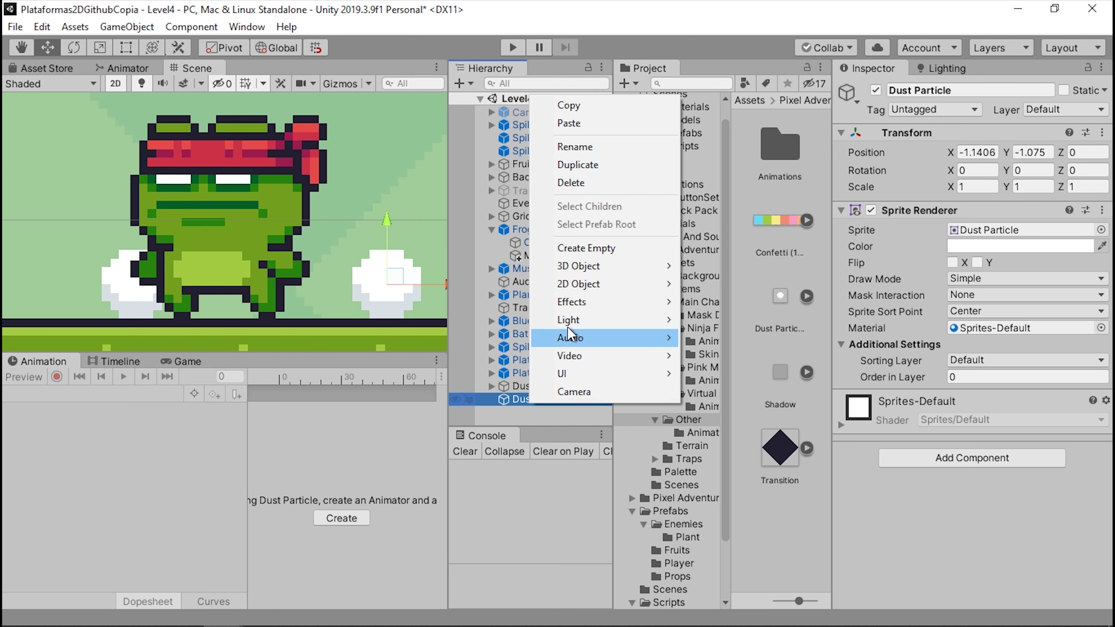
# Step: Create a new root empty object named DustParticleRight at the dust's position
pyautogui.click(593, 250)
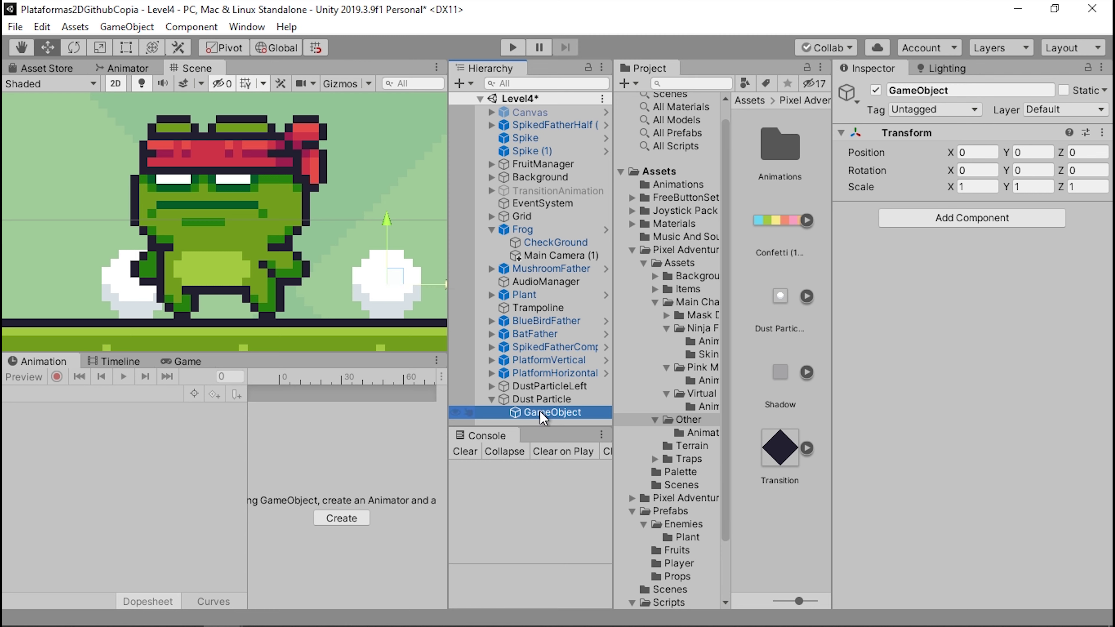
pyautogui.moveTo(539, 417); pyautogui.dragTo(534, 405)
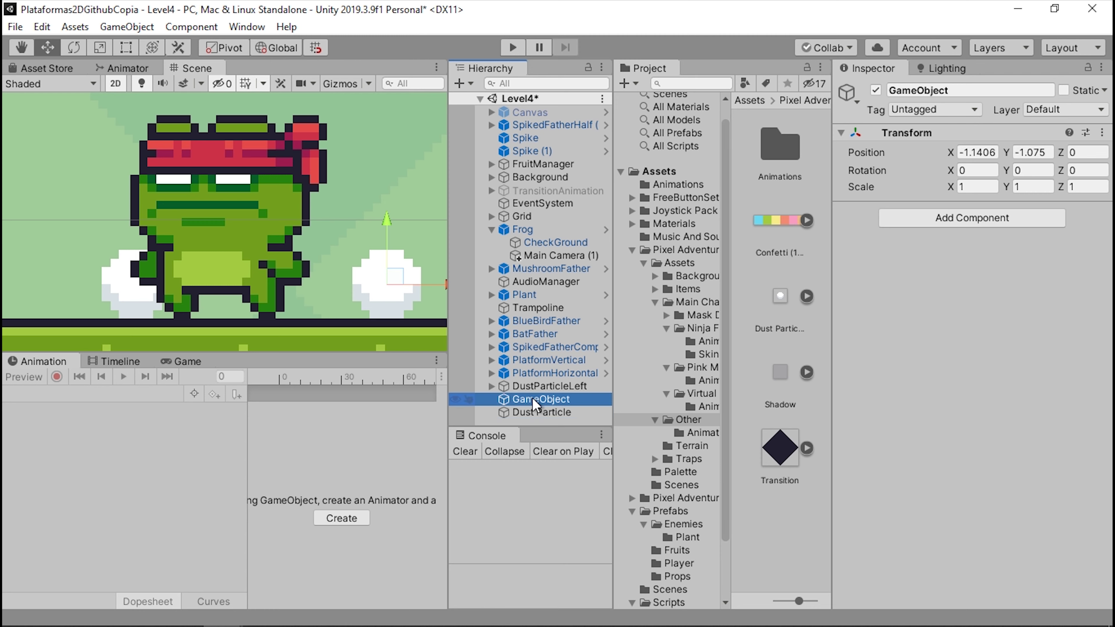
pyautogui.click(547, 398)
pyautogui.write('DustParticleR')
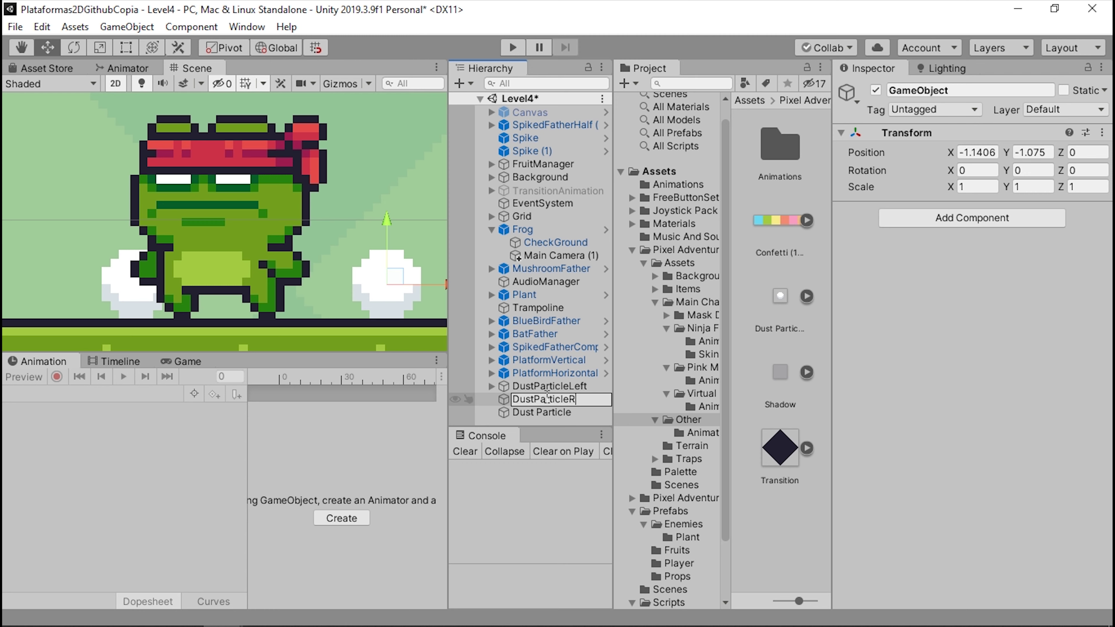
pyautogui.write('t')
pyautogui.press('Return')
pyautogui.moveTo(545, 397); pyautogui.dragTo(551, 413)
pyautogui.doubleClick(538, 401)
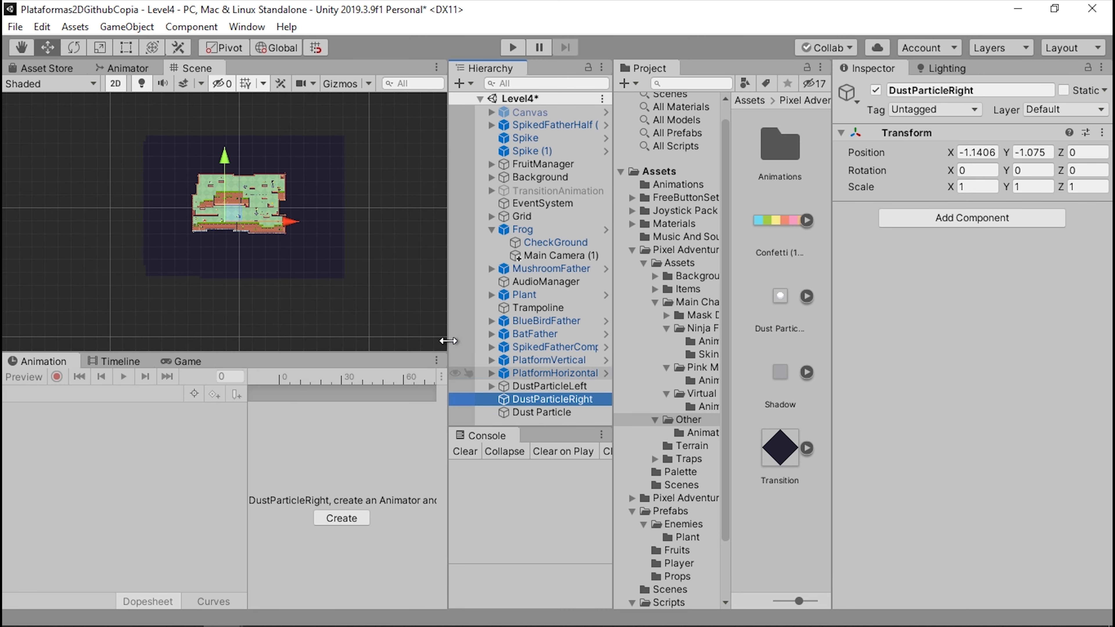
pyautogui.press('F2')
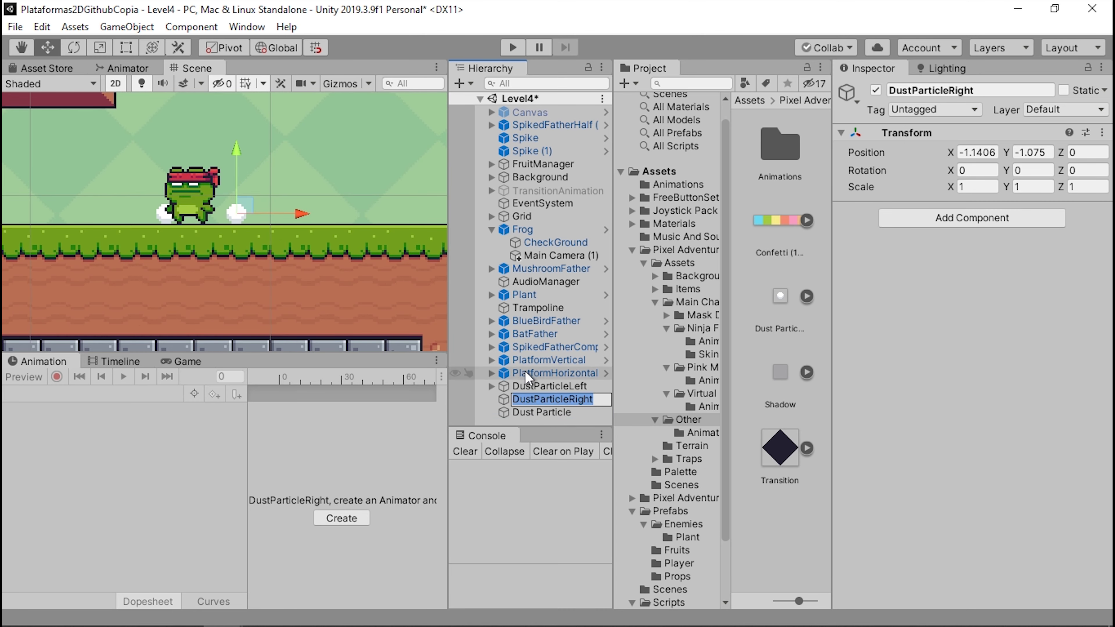
# Step: Nest Dust Particle inside DustParticleRight at local 0,0,0 and shift it slightly left
pyautogui.click(529, 410)
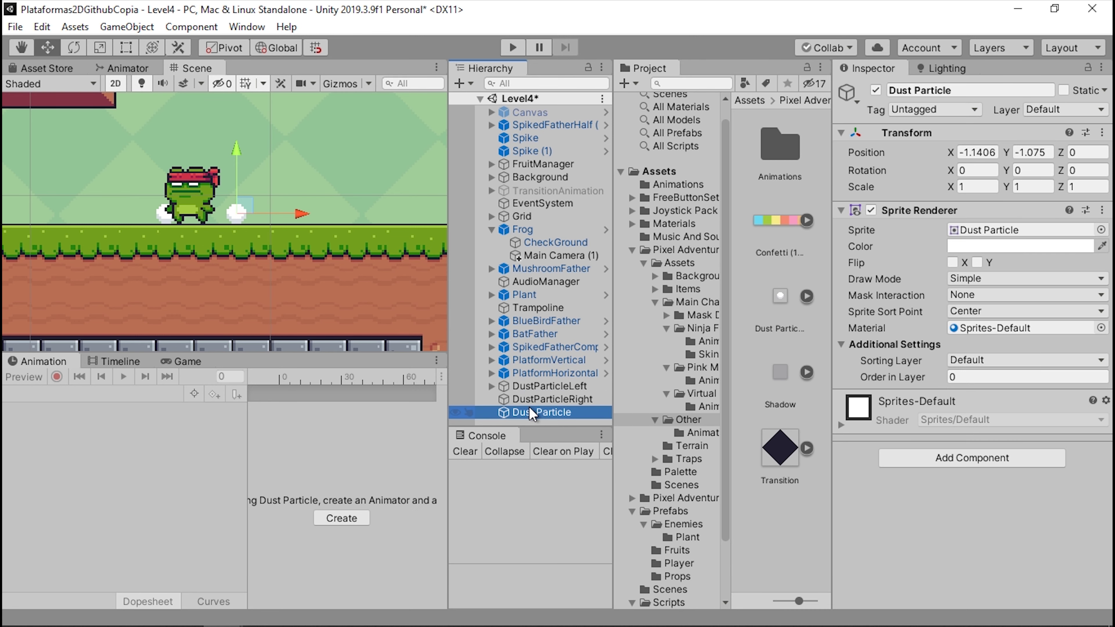
pyautogui.moveTo(530, 409); pyautogui.dragTo(540, 399)
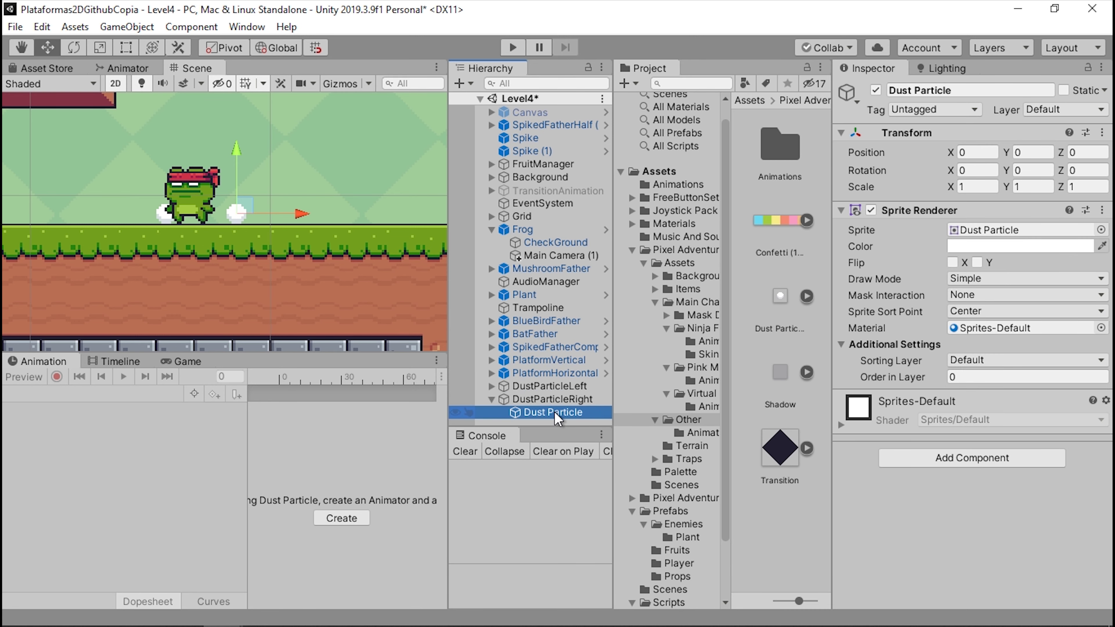
pyautogui.doubleClick(551, 399)
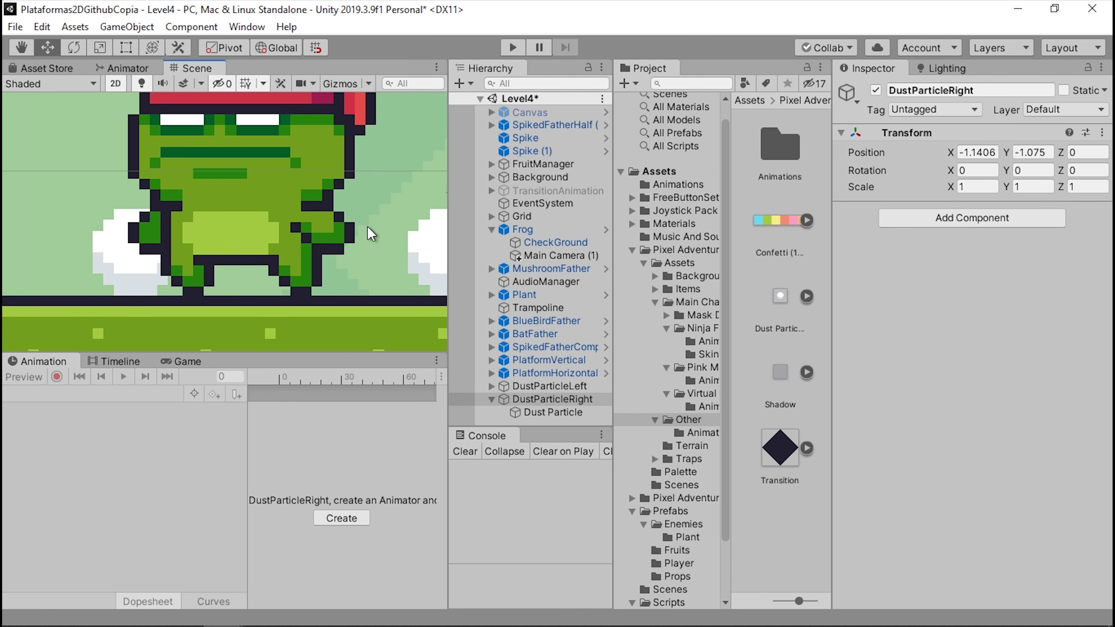
pyautogui.moveTo(359, 258); pyautogui.dragTo(277, 259)
pyautogui.click(572, 414)
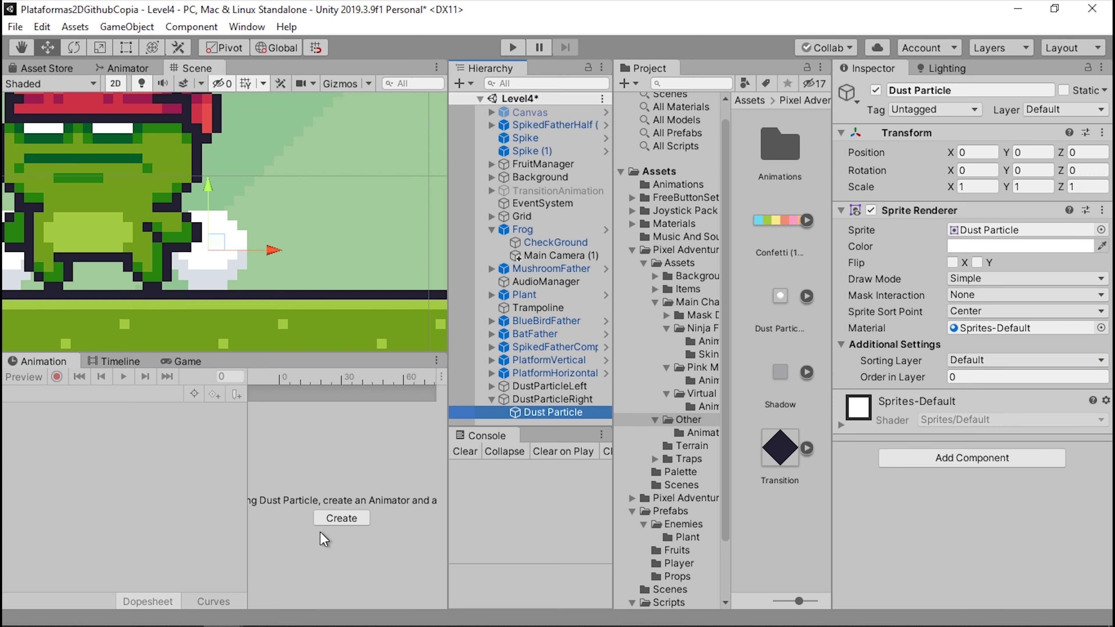
# Step: Create a DustRight.anim clip for the right Dust Particle in the Animations folder
pyautogui.click(349, 519)
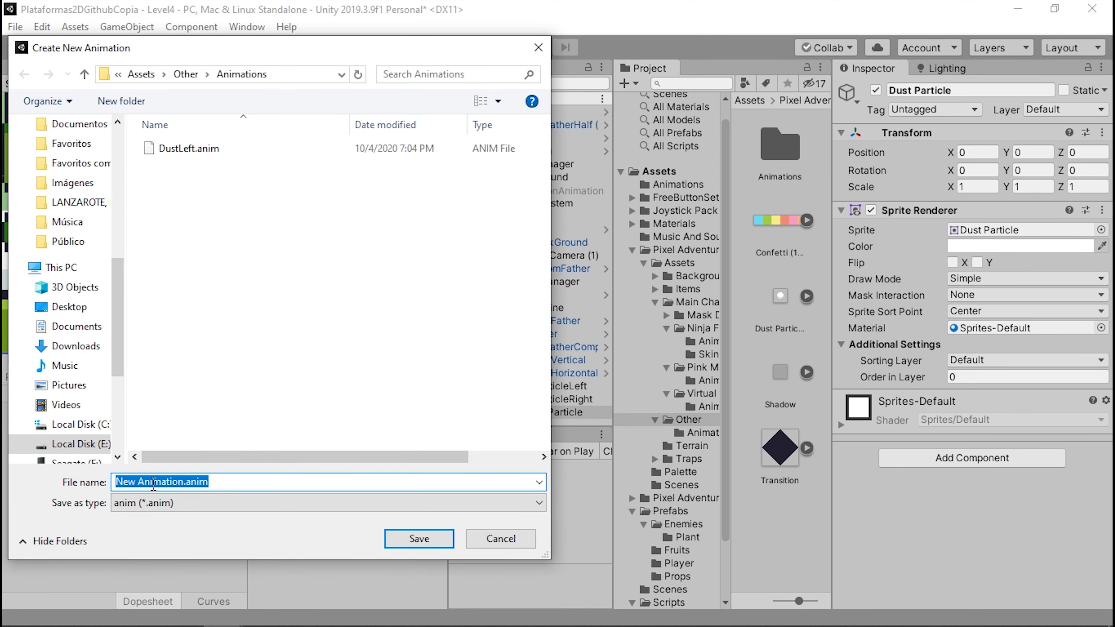
pyautogui.click(167, 482)
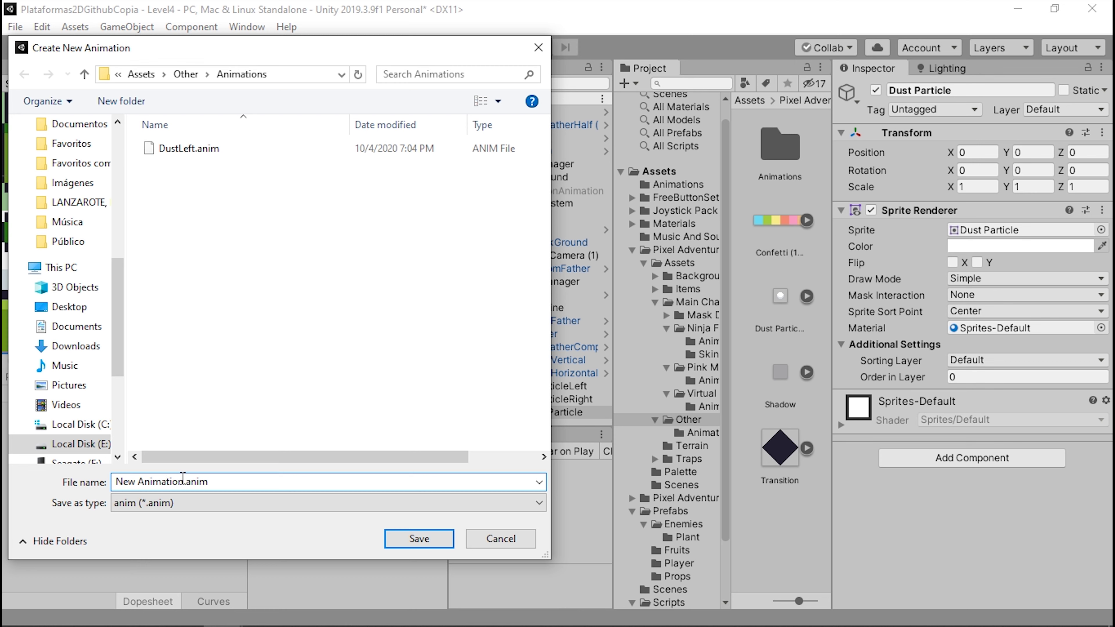
pyautogui.moveTo(183, 482); pyautogui.dragTo(111, 482)
pyautogui.write('DustRight')
pyautogui.press('Return')
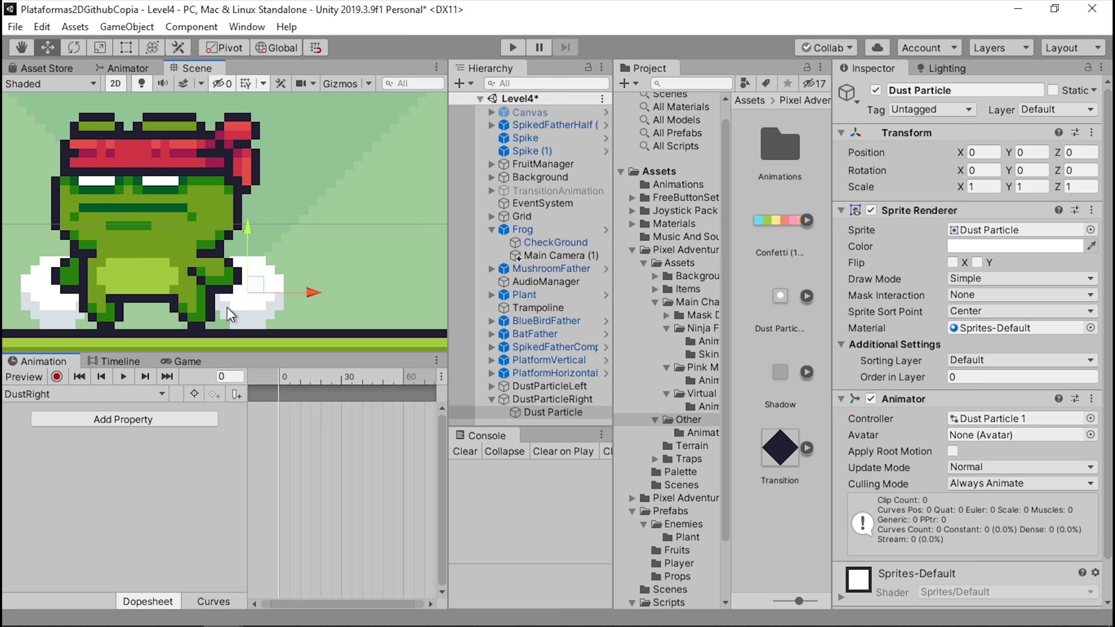
# Step: In record mode, key the Dust Particle's position, scale and colour at frame 0 of DustRight
pyautogui.click(56, 376)
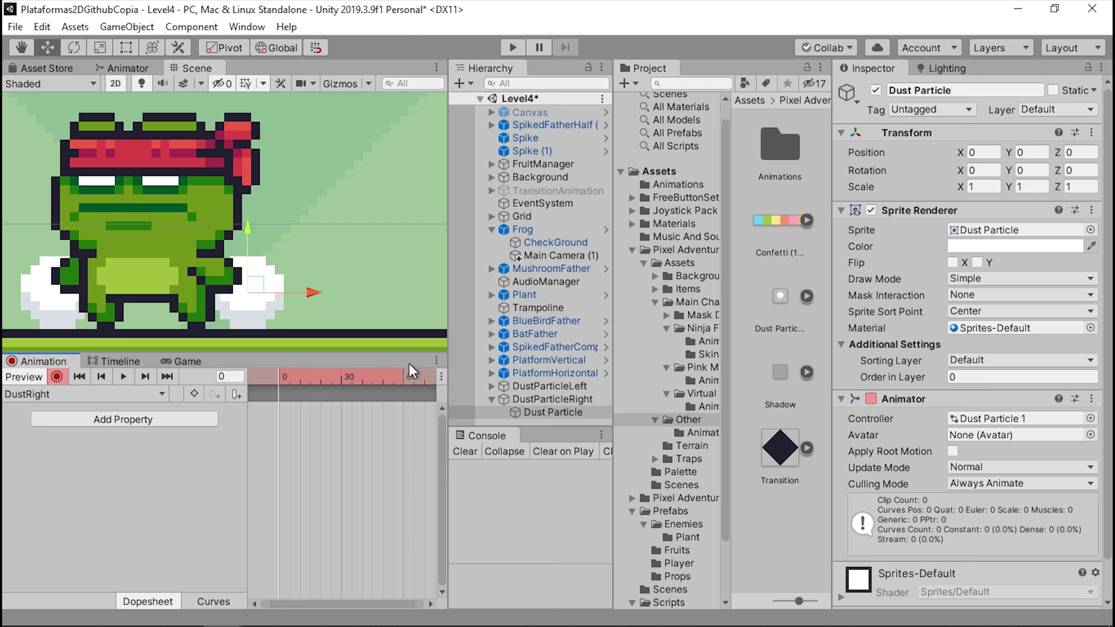
pyautogui.scroll(3, 326, 453)
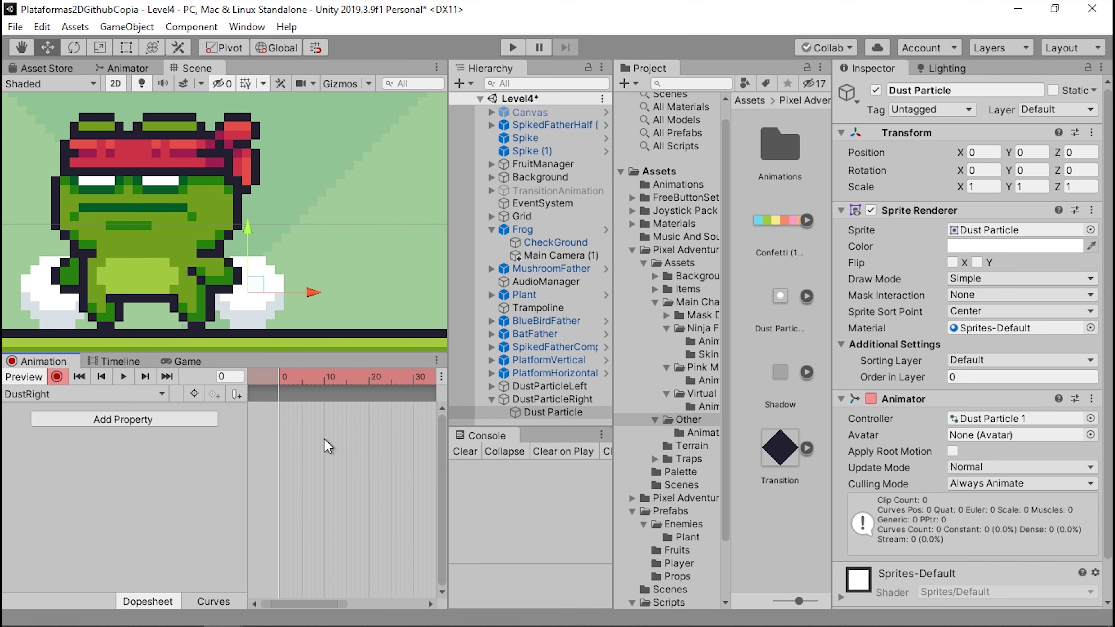
pyautogui.scroll(2, 342, 453)
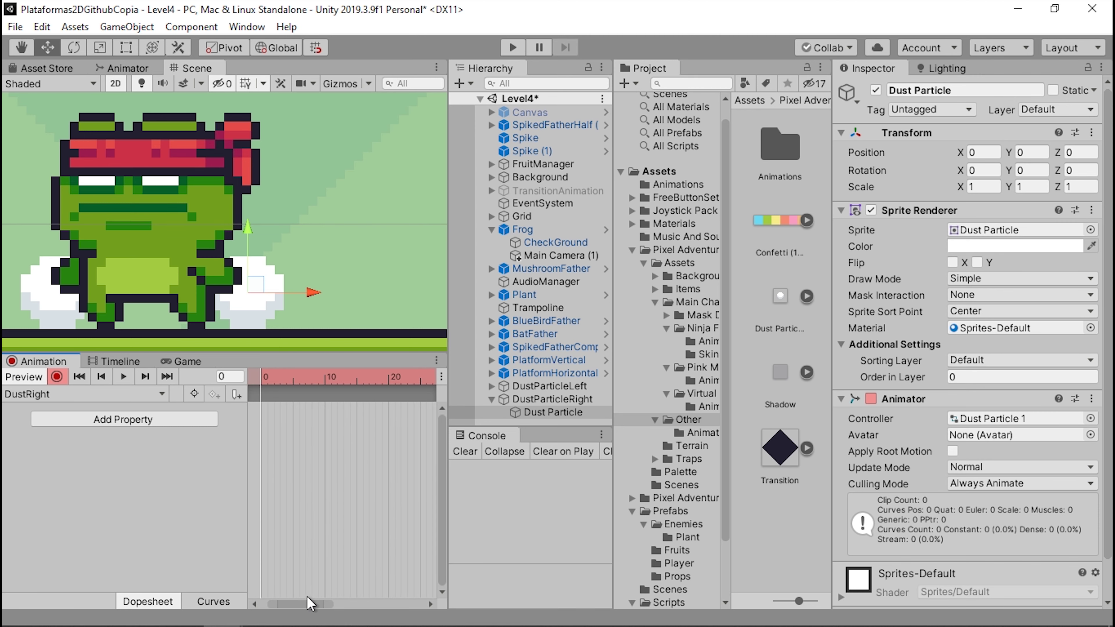
pyautogui.moveTo(306, 602); pyautogui.dragTo(300, 603)
pyautogui.press('r')
pyautogui.moveTo(257, 290)
pyautogui.mouseDown()
pyautogui.moveTo(232, 291)
pyautogui.moveTo(245, 303)
pyautogui.moveTo(233, 305)
pyautogui.mouseUp()
pyautogui.press('w')
pyautogui.press('r')
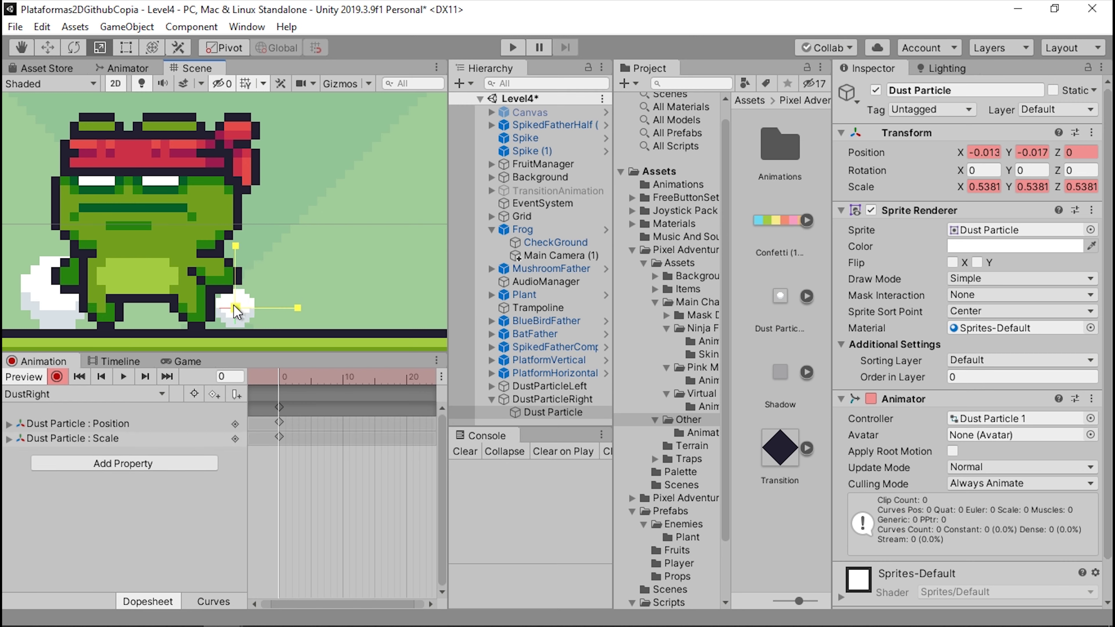
pyautogui.press('w')
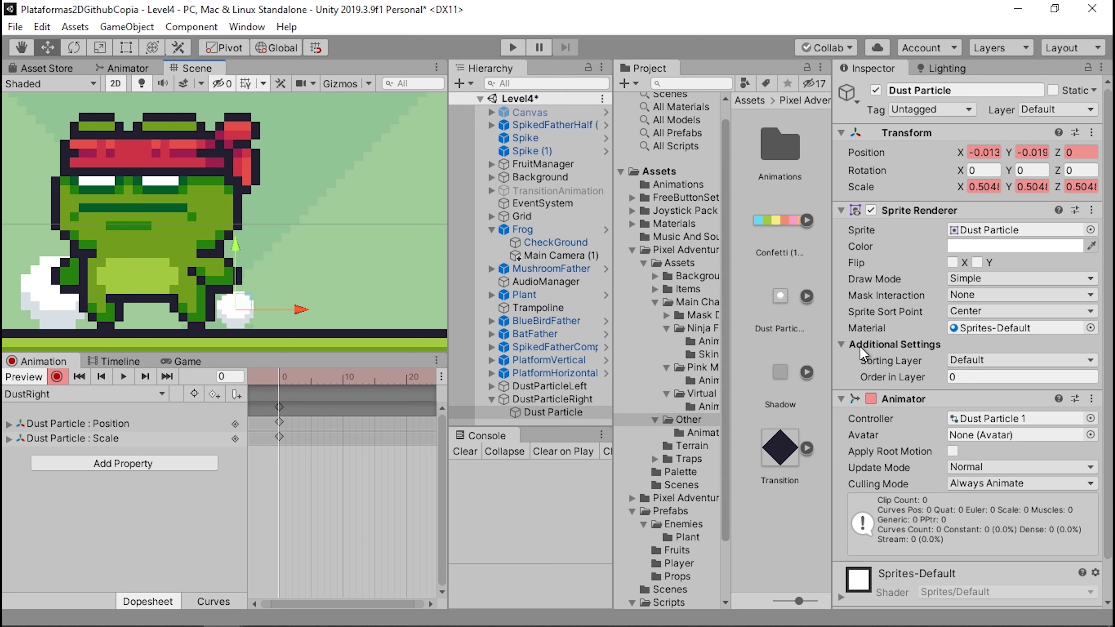
pyautogui.click(1014, 246)
pyautogui.click(764, 478)
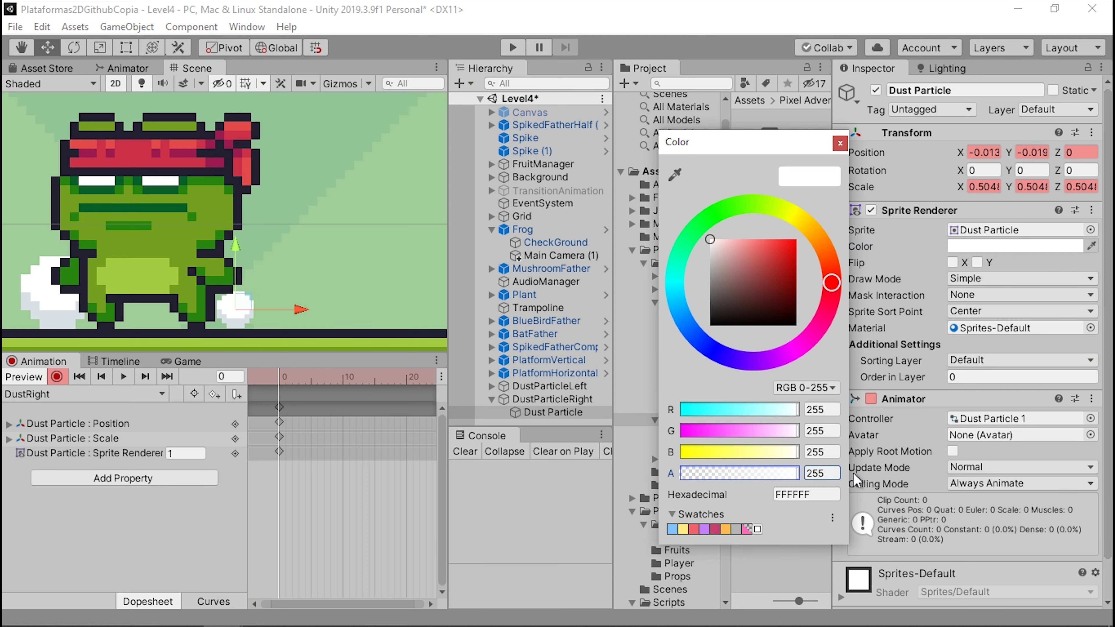
pyautogui.click(840, 143)
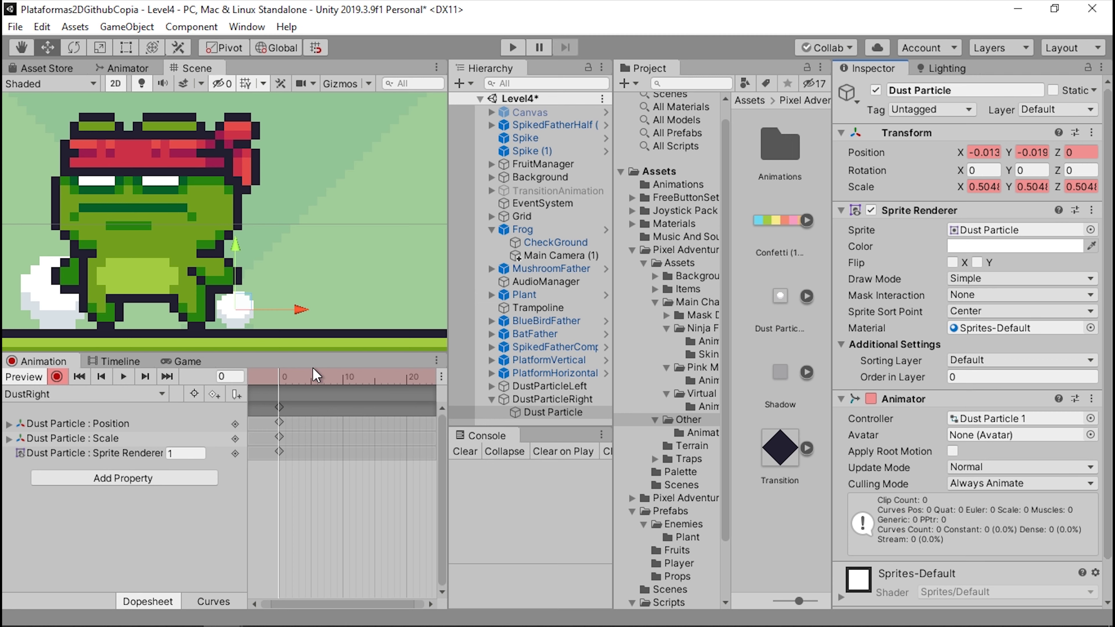
# Step: At frame 5, shift the dust slightly right and lower its alpha to about 206
pyautogui.click(310, 376)
pyautogui.moveTo(274, 311)
pyautogui.mouseDown()
pyautogui.moveTo(326, 315)
pyautogui.moveTo(271, 305)
pyautogui.mouseUp()
pyautogui.press('r')
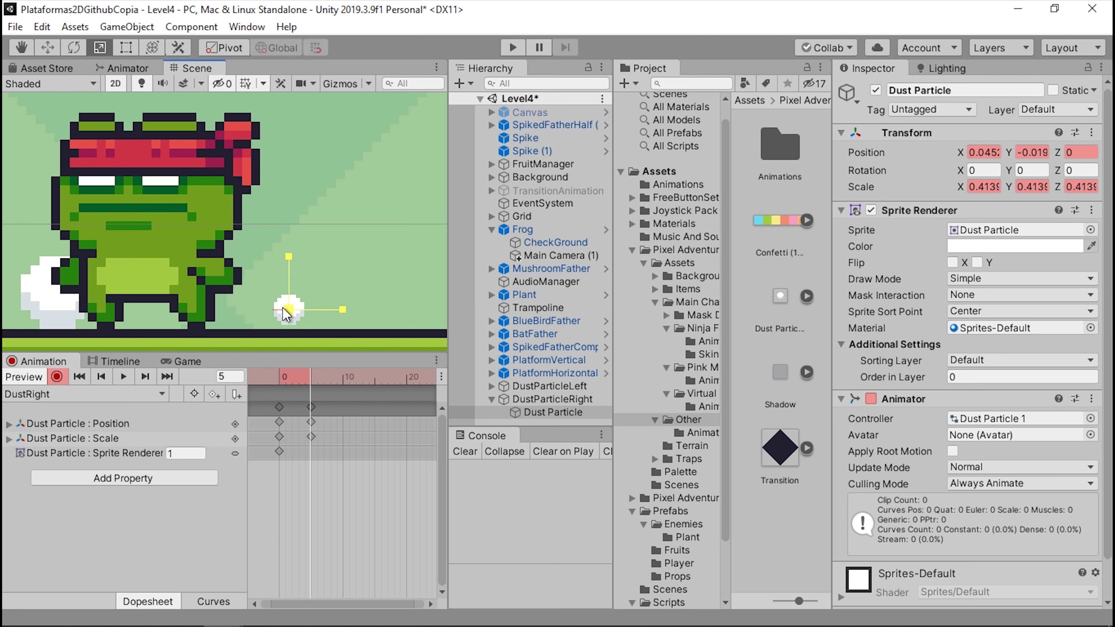
pyautogui.press('w')
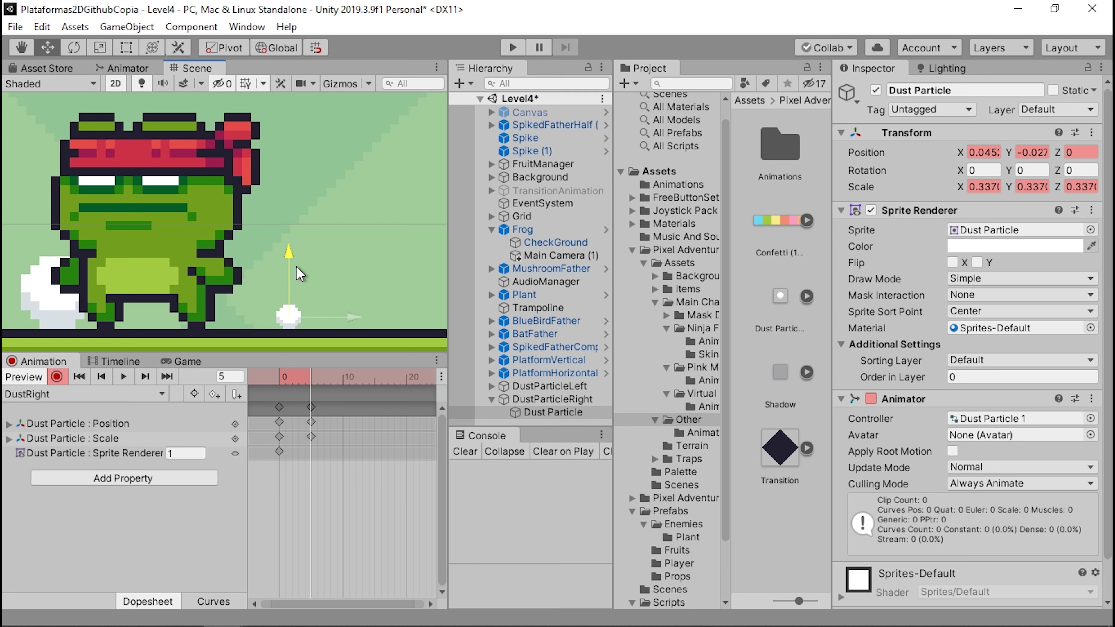
pyautogui.click(965, 247)
pyautogui.click(775, 476)
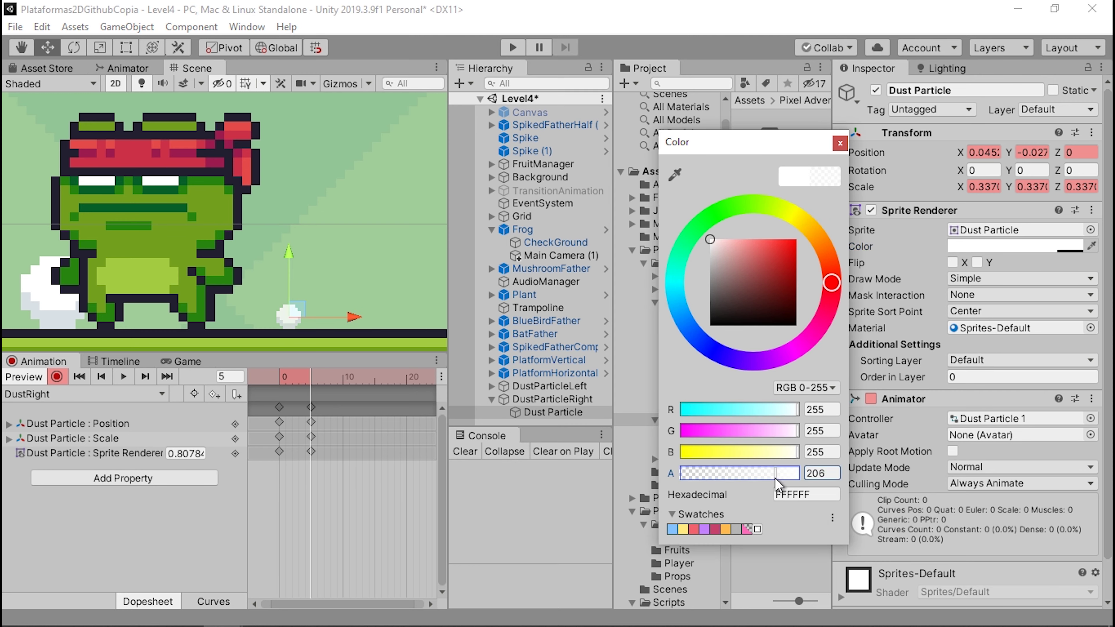
pyautogui.moveTo(773, 478); pyautogui.dragTo(783, 467)
# Step: At frame 10, move the dust further right, shrink it to ~0.18 and fade alpha to 99
pyautogui.click(840, 143)
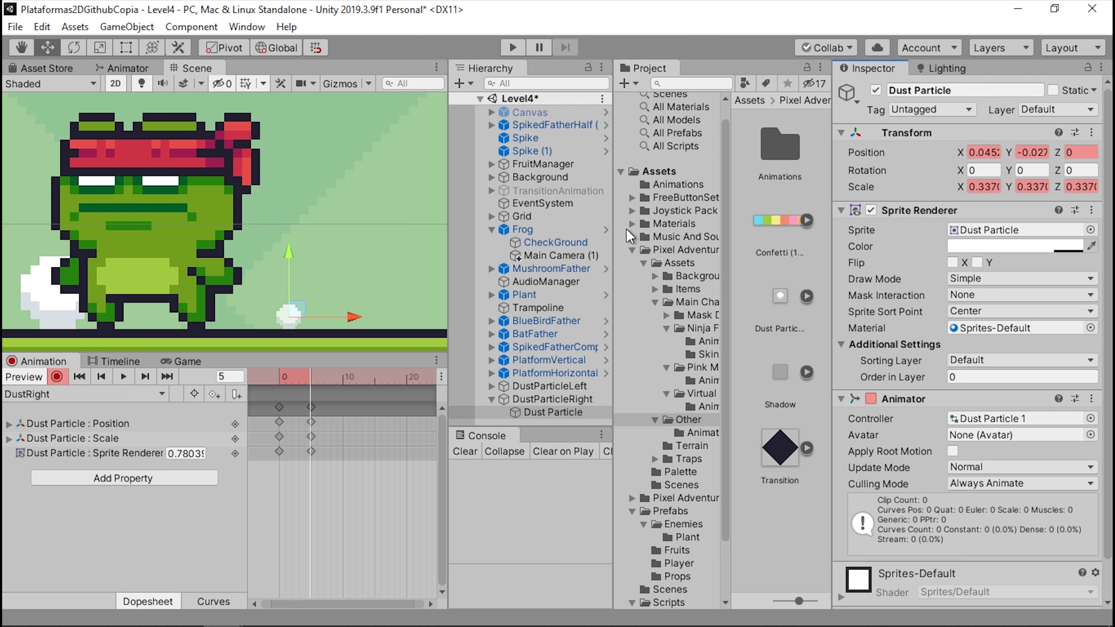
pyautogui.click(343, 376)
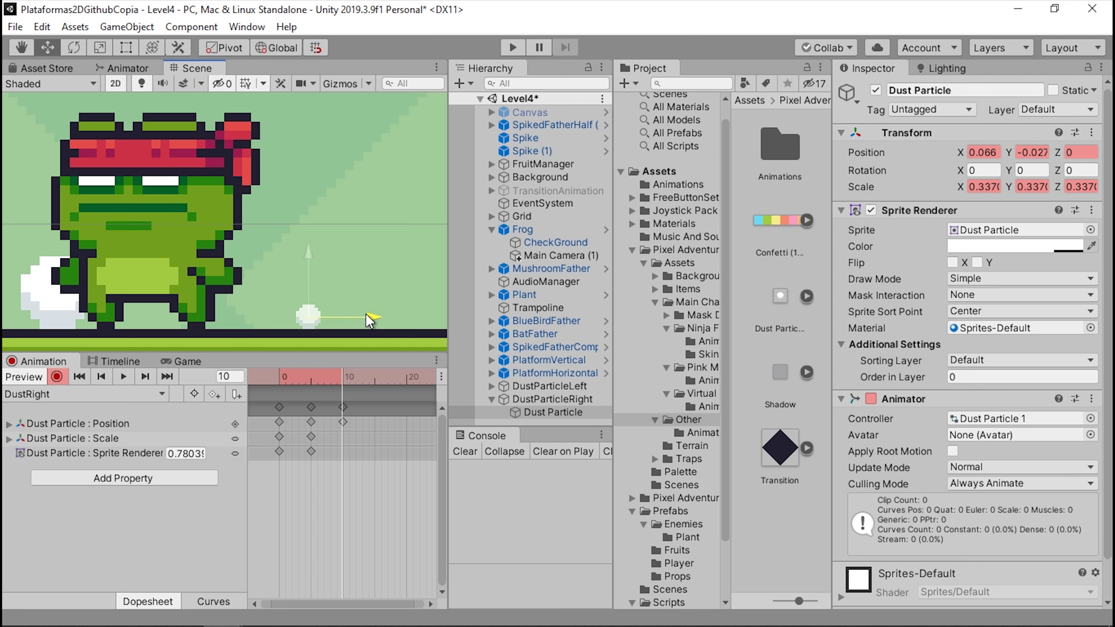
pyautogui.moveTo(349, 317)
pyautogui.mouseDown()
pyautogui.moveTo(399, 317)
pyautogui.moveTo(324, 316)
pyautogui.mouseUp()
pyautogui.press('r')
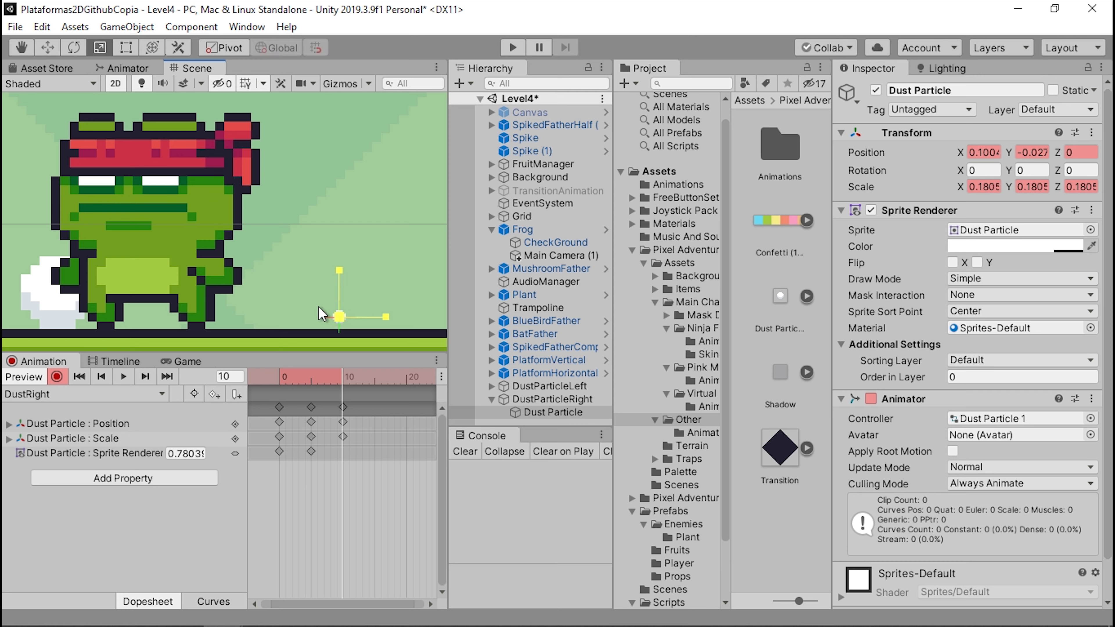
pyautogui.press('w')
pyautogui.moveTo(350, 264); pyautogui.dragTo(349, 269)
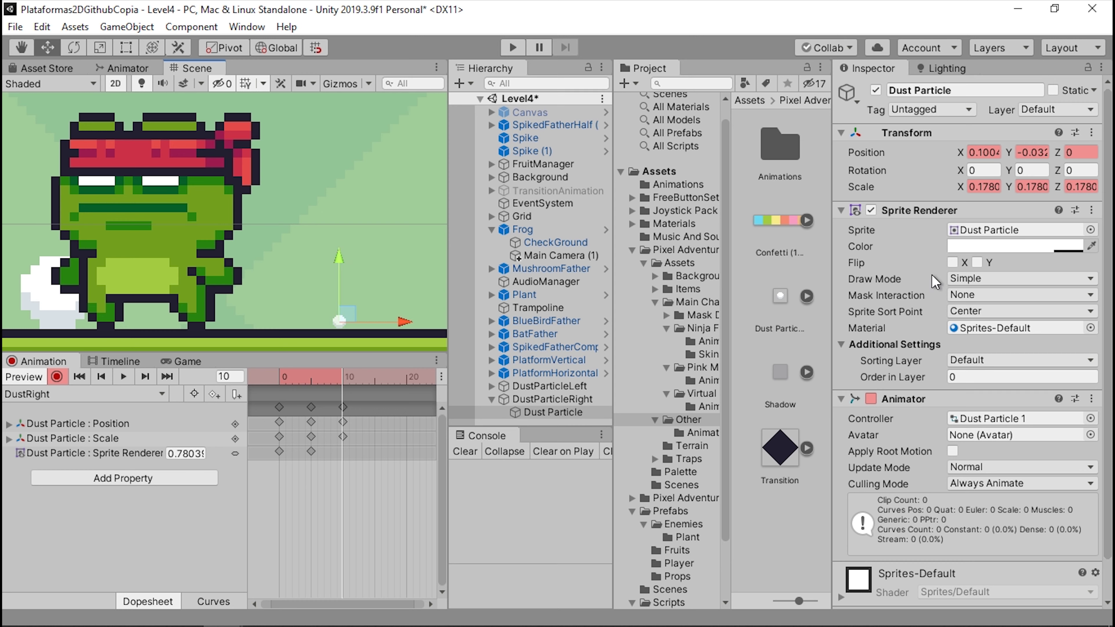
pyautogui.click(1014, 247)
pyautogui.moveTo(735, 473); pyautogui.dragTo(727, 473)
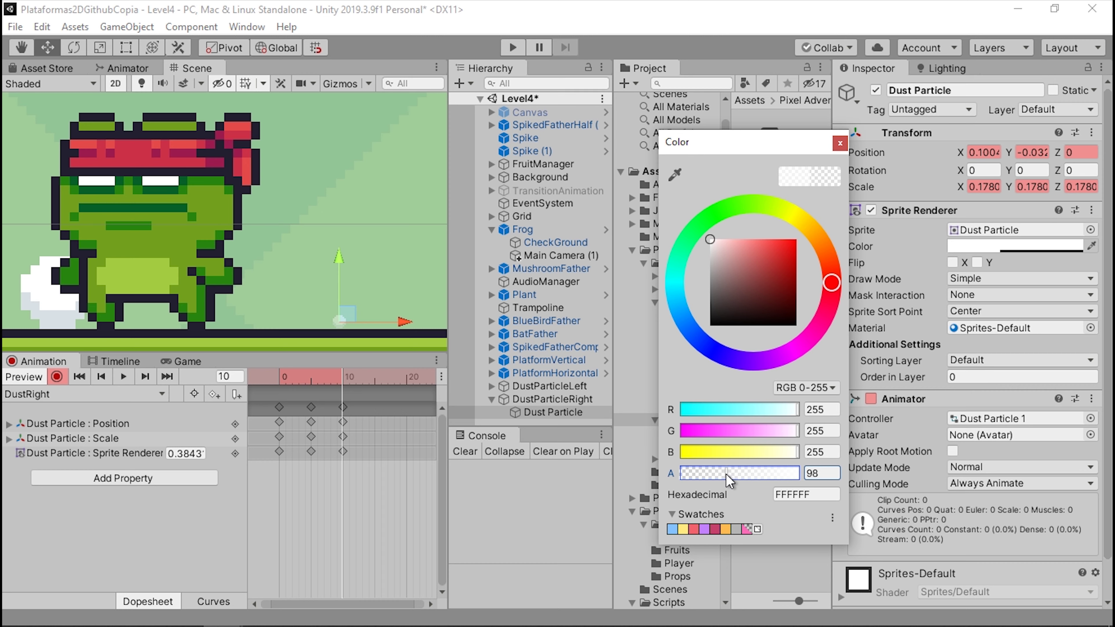
pyautogui.click(839, 143)
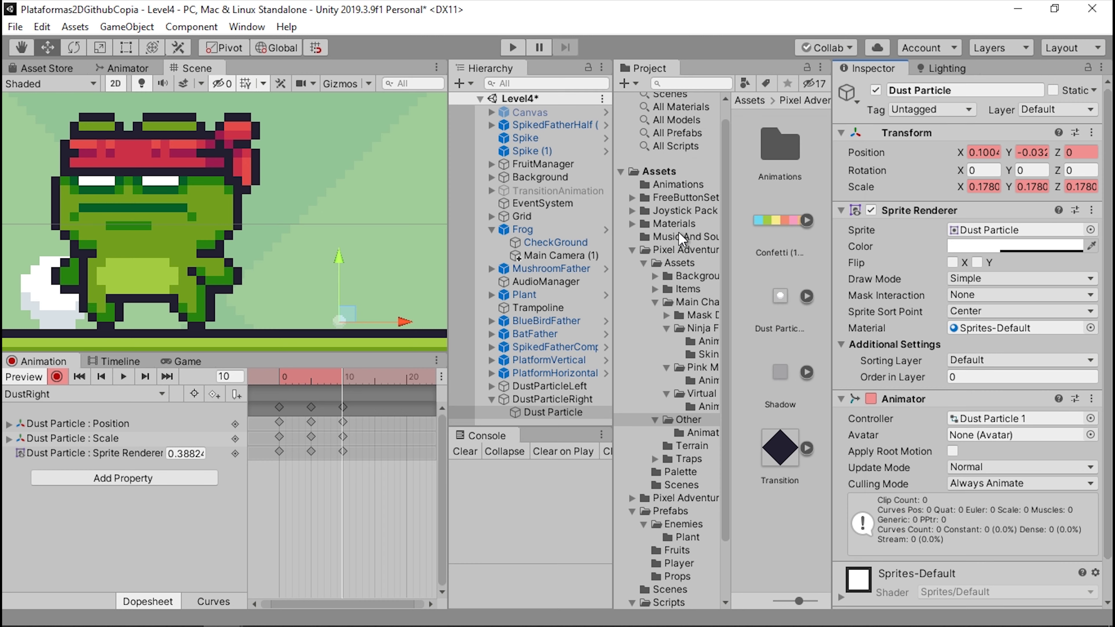
# Step: Scrub the clip to preview the puff, then collapse DustParticleRight and select DustParticleLeft
pyautogui.moveTo(281, 377); pyautogui.dragTo(299, 377)
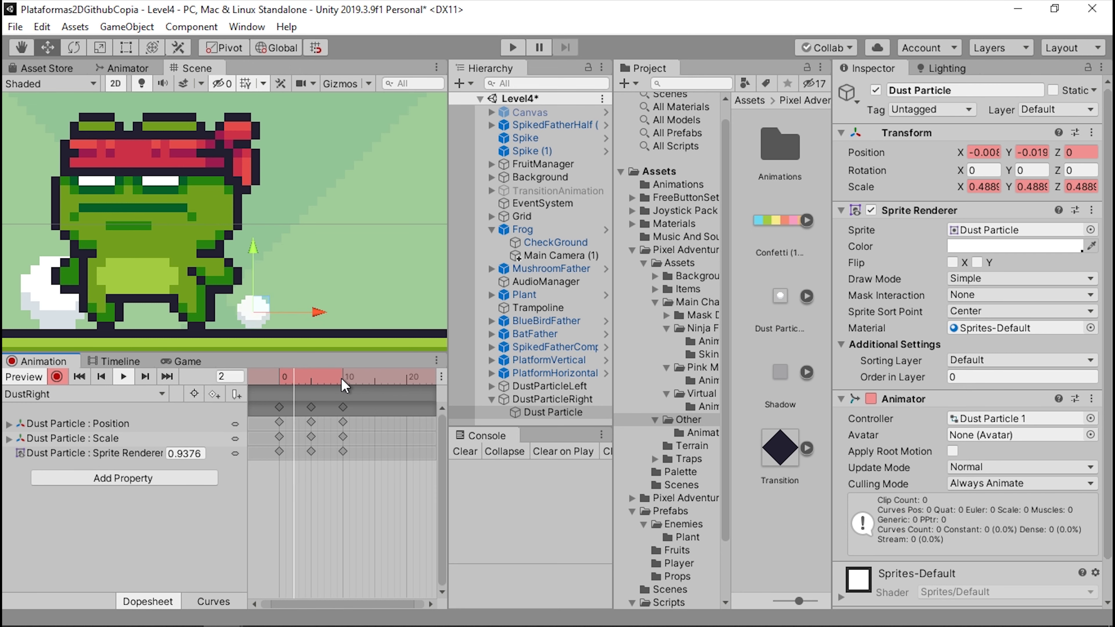
pyautogui.click(491, 399)
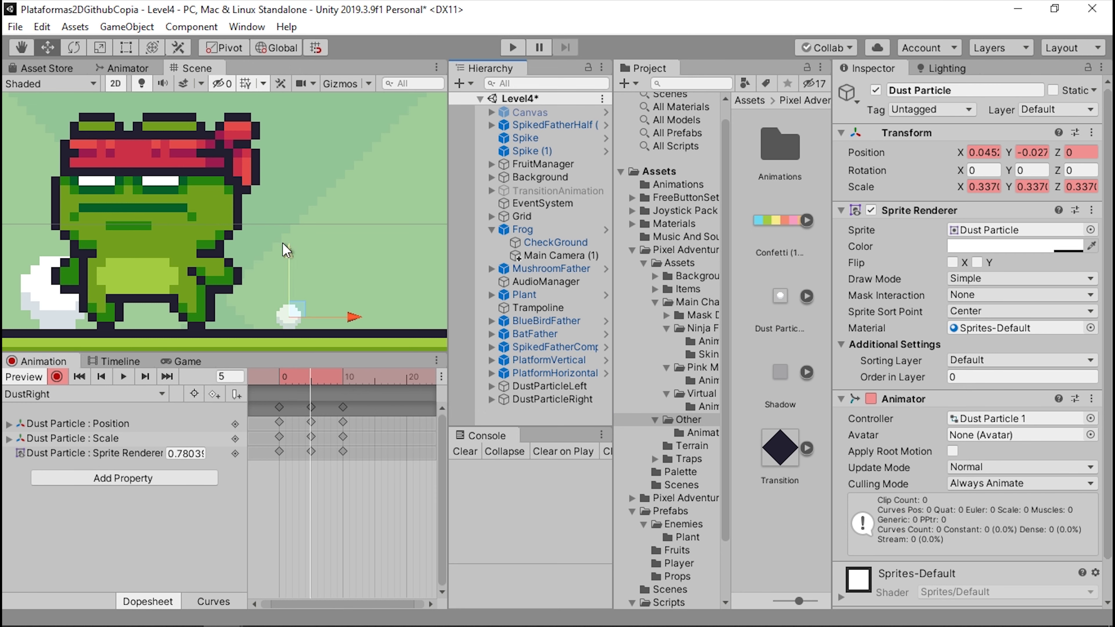
pyautogui.scroll(-1, 325, 263)
pyautogui.scroll(-1, 325, 263)
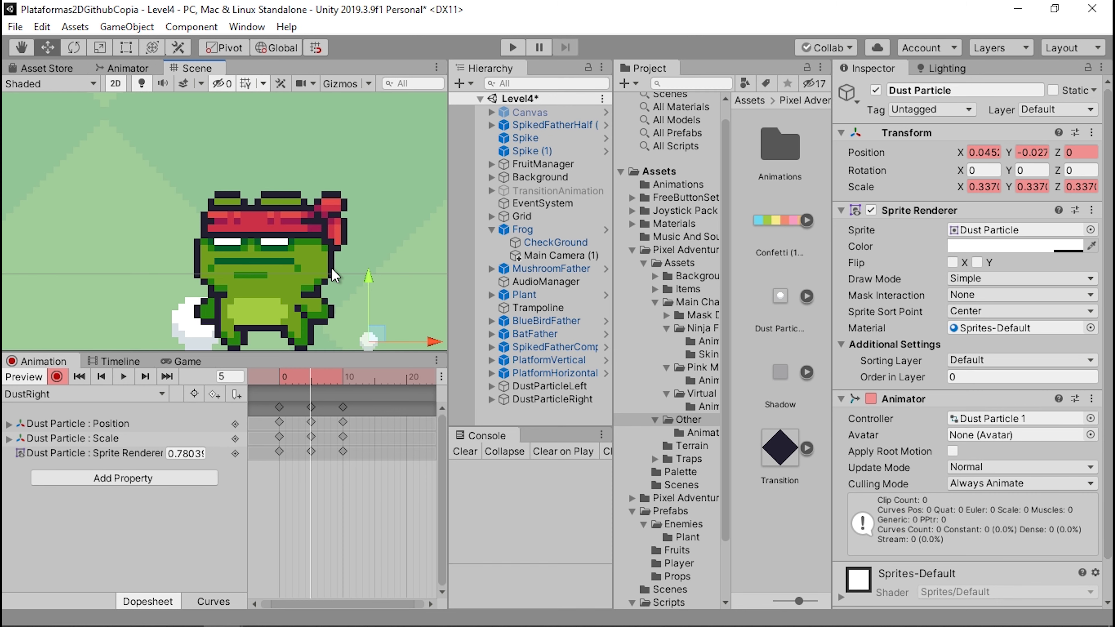
pyautogui.click(542, 388)
# Step: Parent DustParticleLeft and DustParticleRight under Frog and review the Frog prefab's overrides
pyautogui.keyDown('shift'); pyautogui.click(522, 399); pyautogui.keyUp('shift')
pyautogui.moveTo(524, 390)
pyautogui.mouseDown()
pyautogui.moveTo(542, 342)
pyautogui.moveTo(539, 230)
pyautogui.mouseUp()
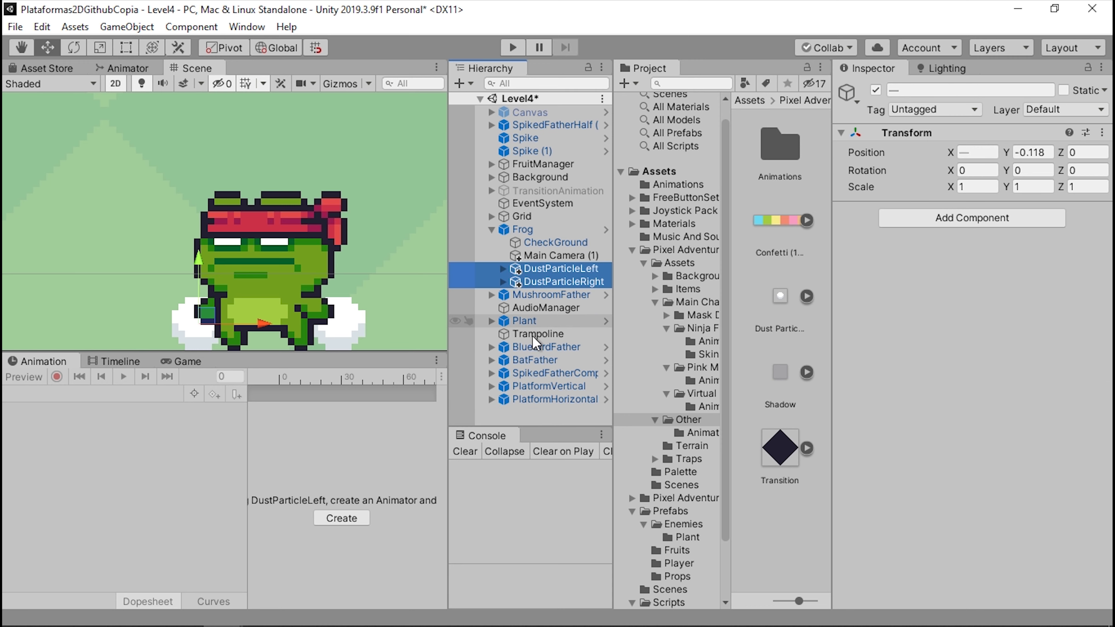
pyautogui.click(536, 234)
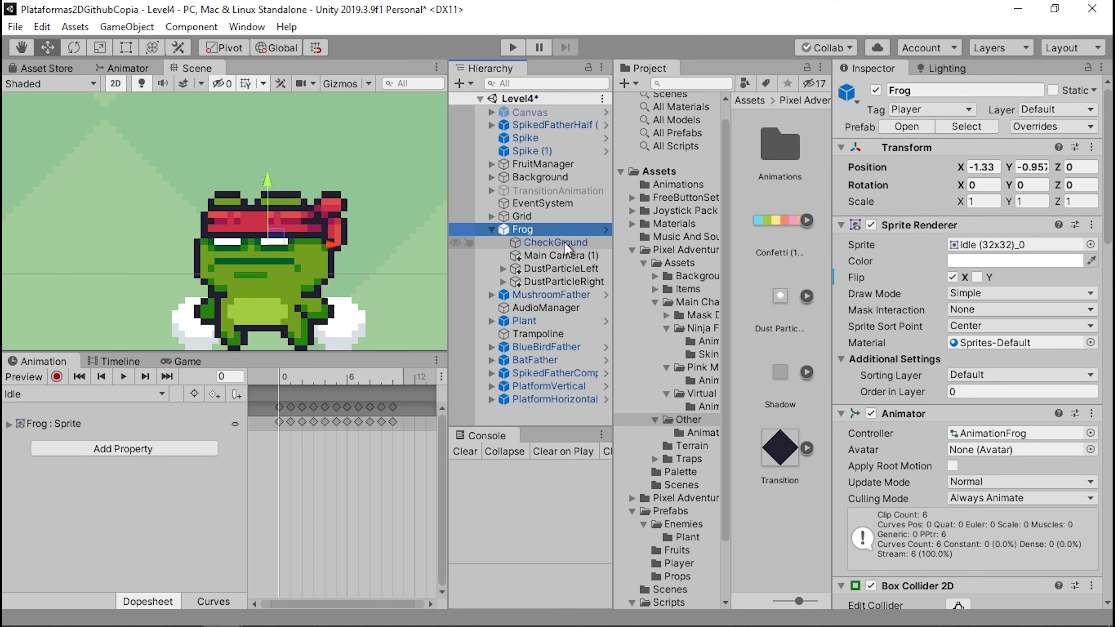
pyautogui.click(1053, 127)
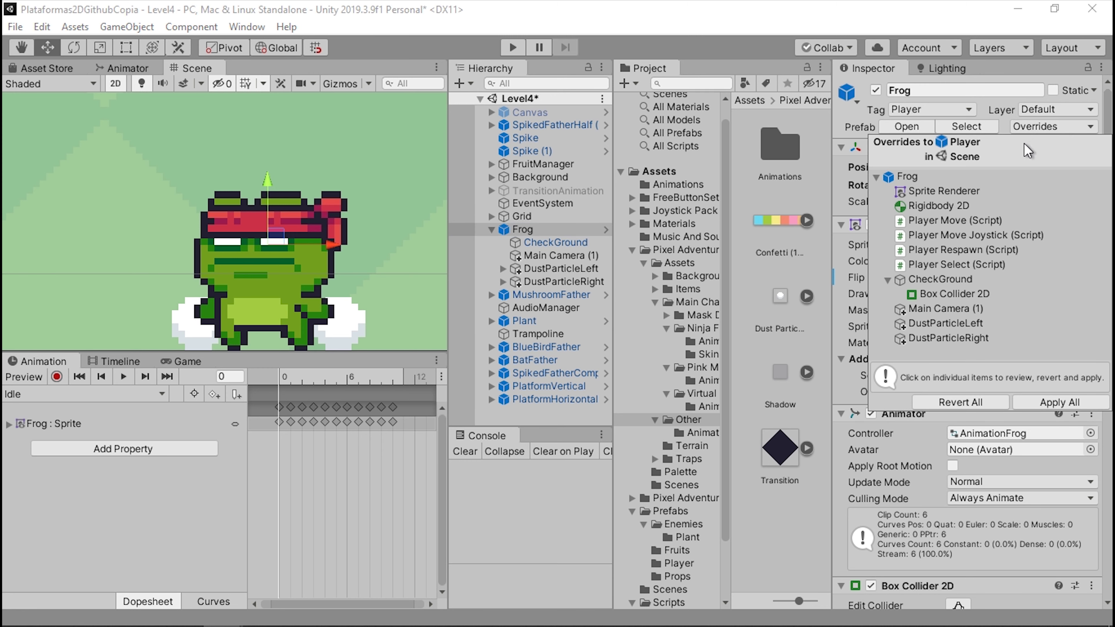
pyautogui.click(847, 343)
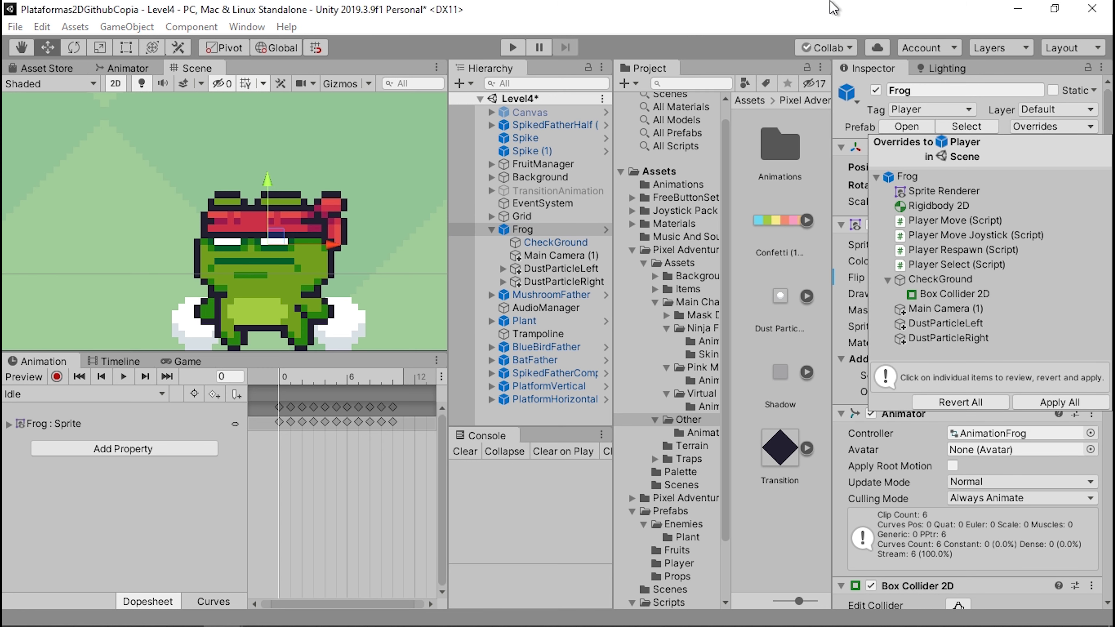
# Step: Uncheck the Sprite Renderer's Flip X so the frog sprite is no longer mirrored
pyautogui.scroll(-3, 215, 265)
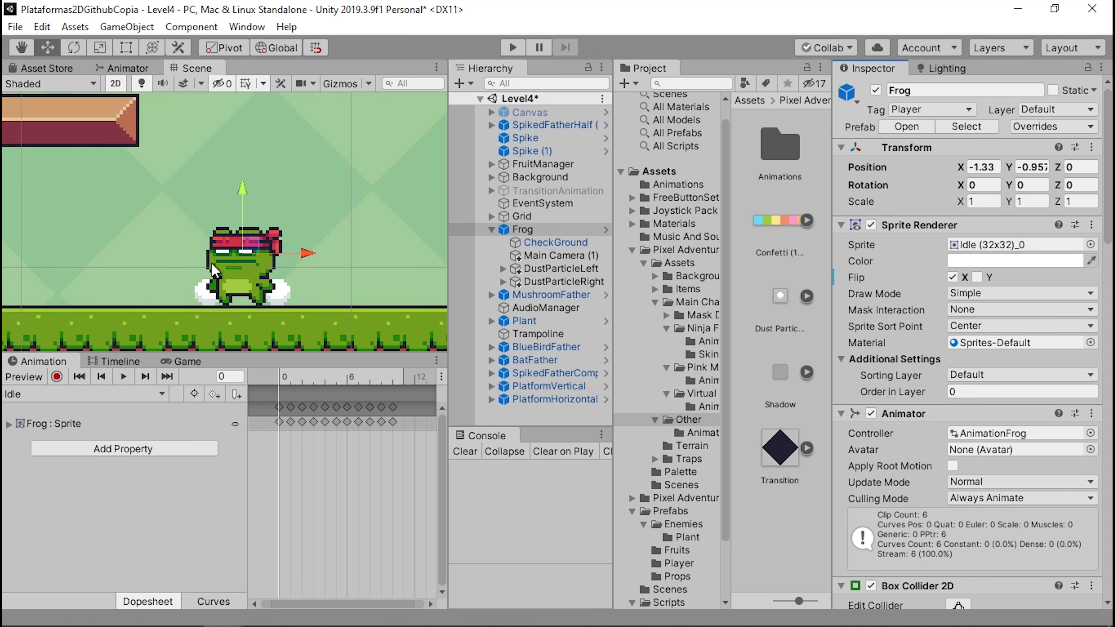
pyautogui.scroll(-2, 211, 263)
pyautogui.moveTo(263, 192)
pyautogui.mouseDown(button='middle')
pyautogui.moveTo(232, 236)
pyautogui.moveTo(276, 221)
pyautogui.mouseUp(button='middle')
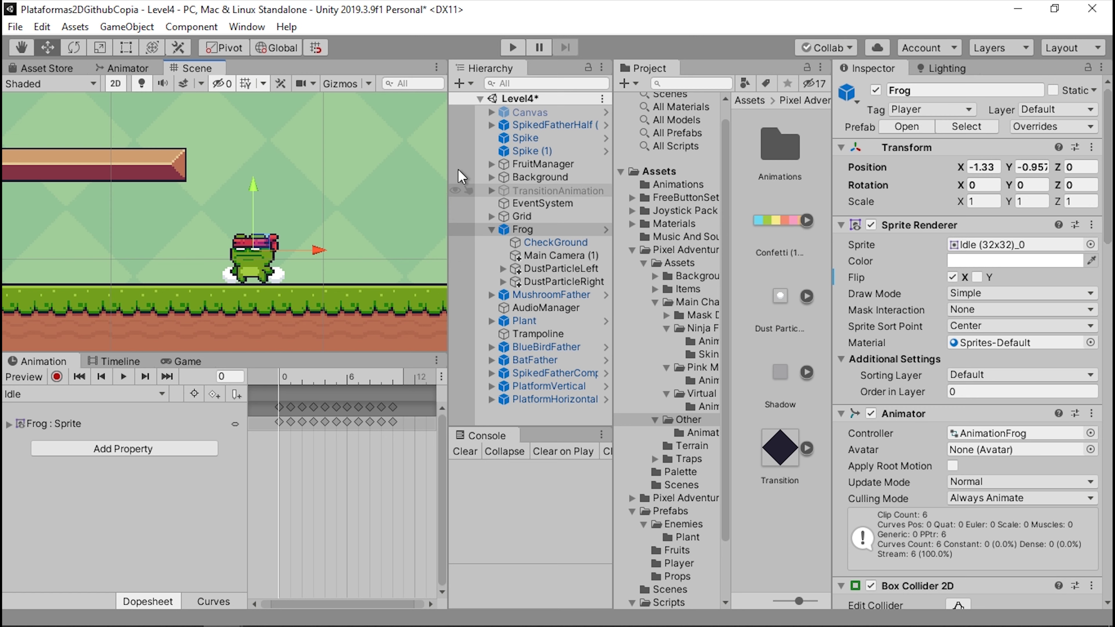
pyautogui.scroll(3, 337, 241)
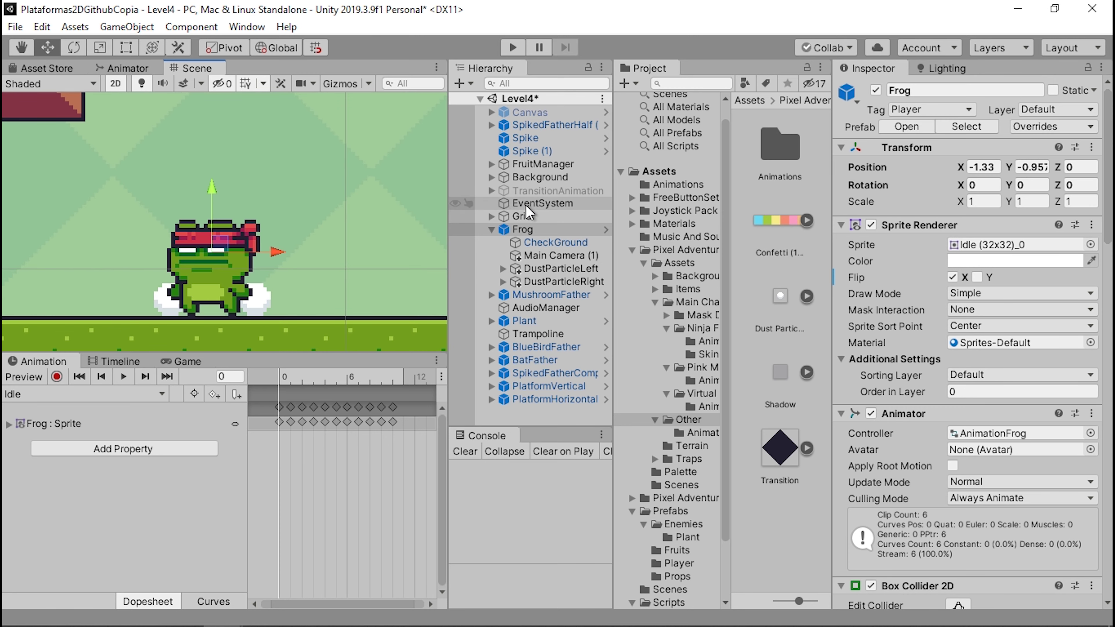
pyautogui.click(954, 278)
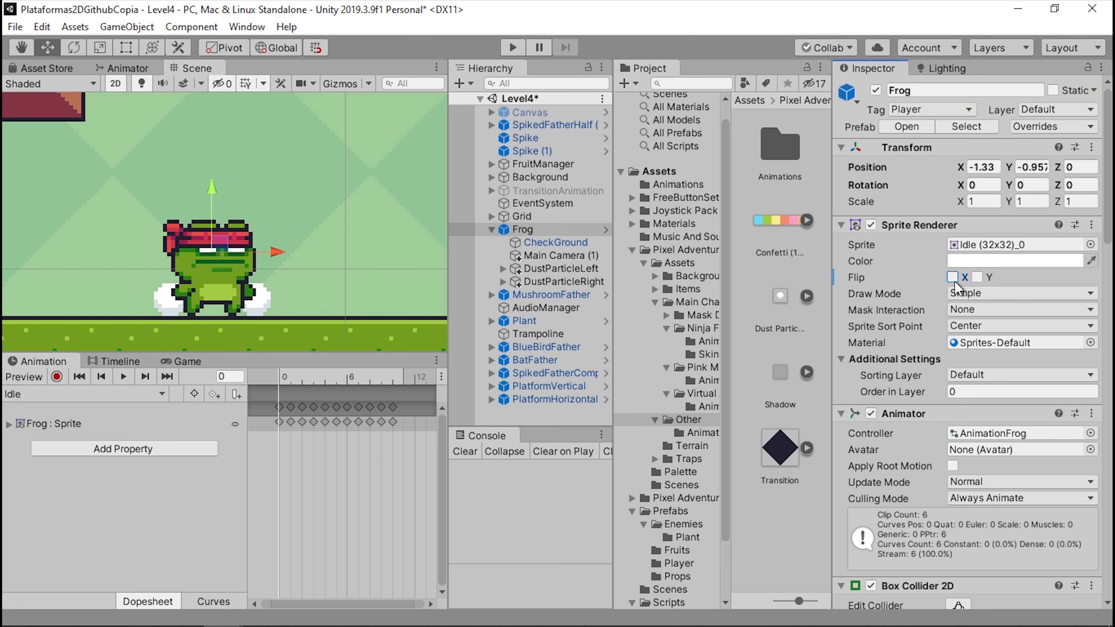
pyautogui.moveTo(263, 203); pyautogui.dragTo(308, 209, button='middle')
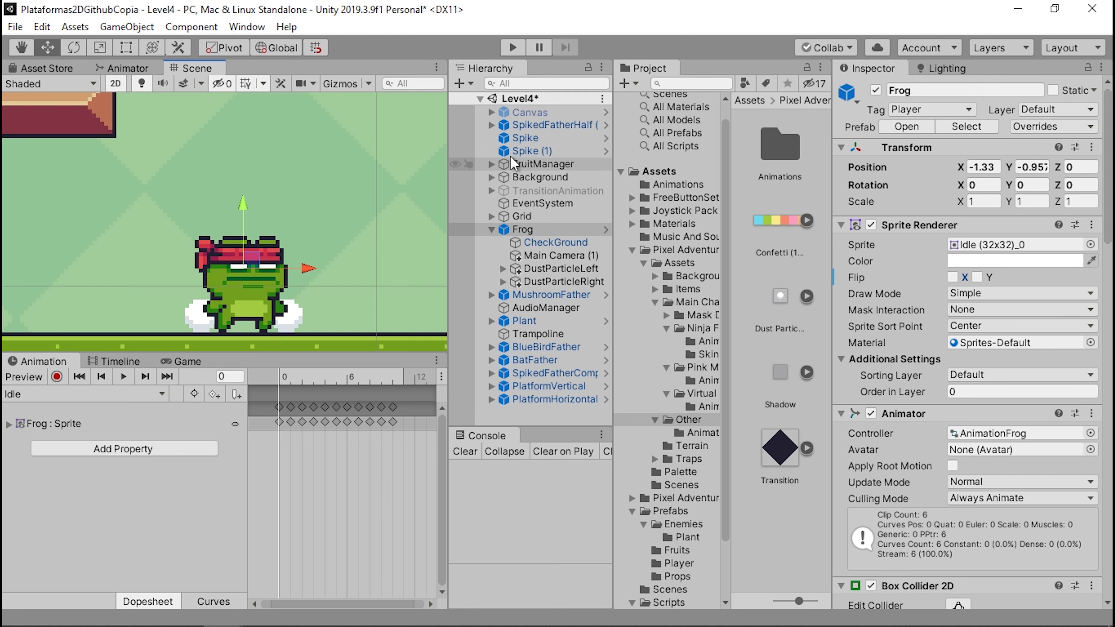
pyautogui.click(513, 48)
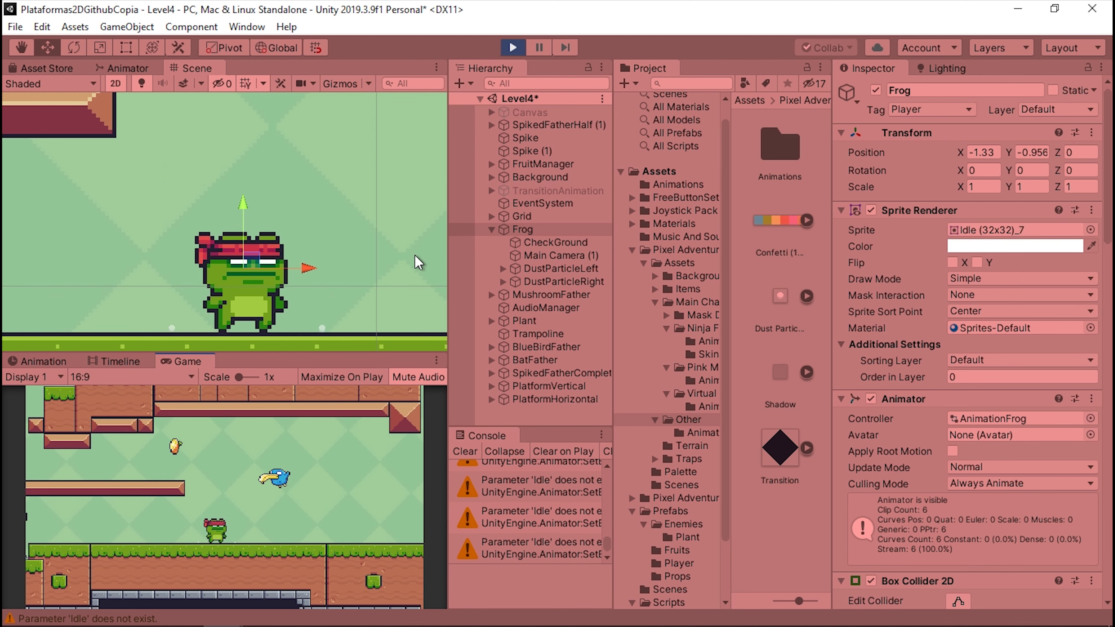
pyautogui.click(533, 270)
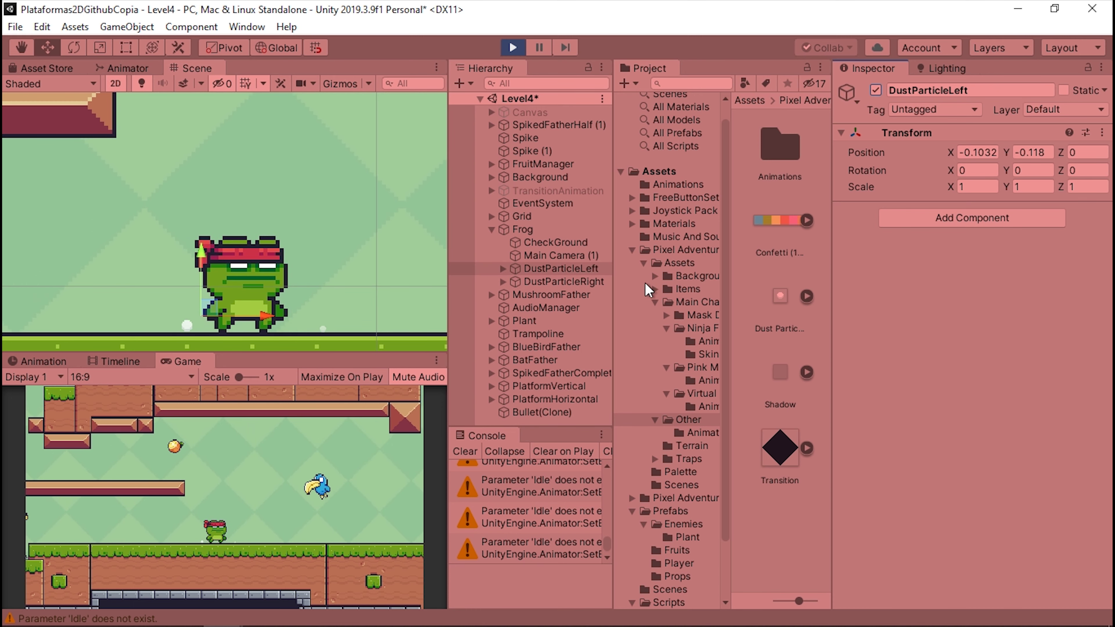
pyautogui.click(563, 282)
pyautogui.click(876, 90)
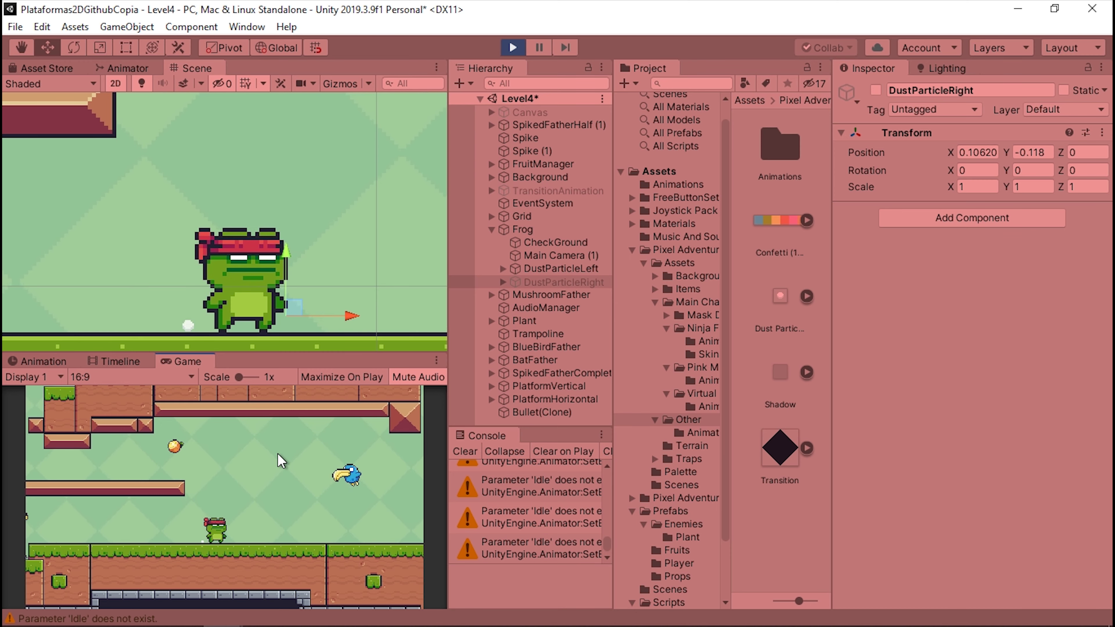
pyautogui.press('Right')
pyautogui.press('Right')
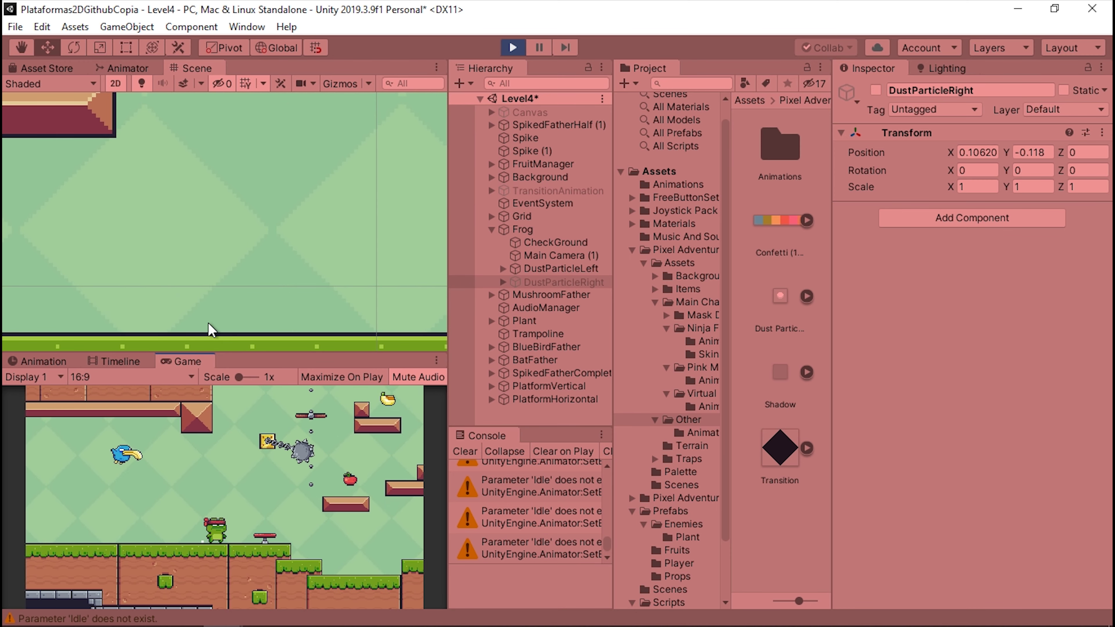
pyautogui.click(511, 48)
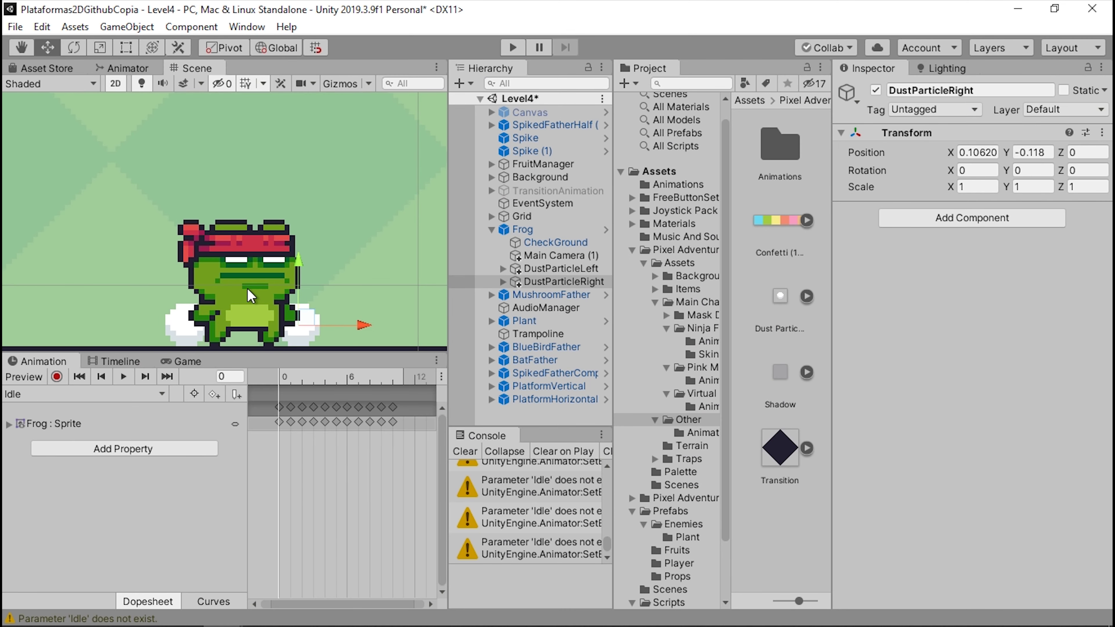
# Step: Inspect the DustParticleLeft and DustParticleRight objects in the Hierarchy
pyautogui.scroll(3, 375, 261)
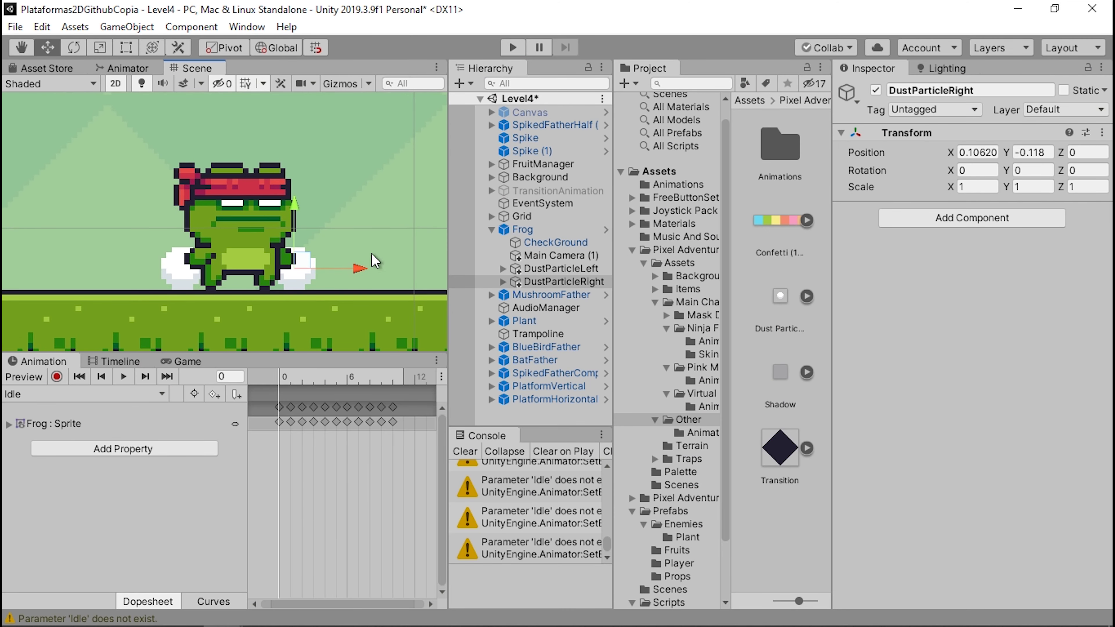
pyautogui.click(584, 268)
pyautogui.click(567, 282)
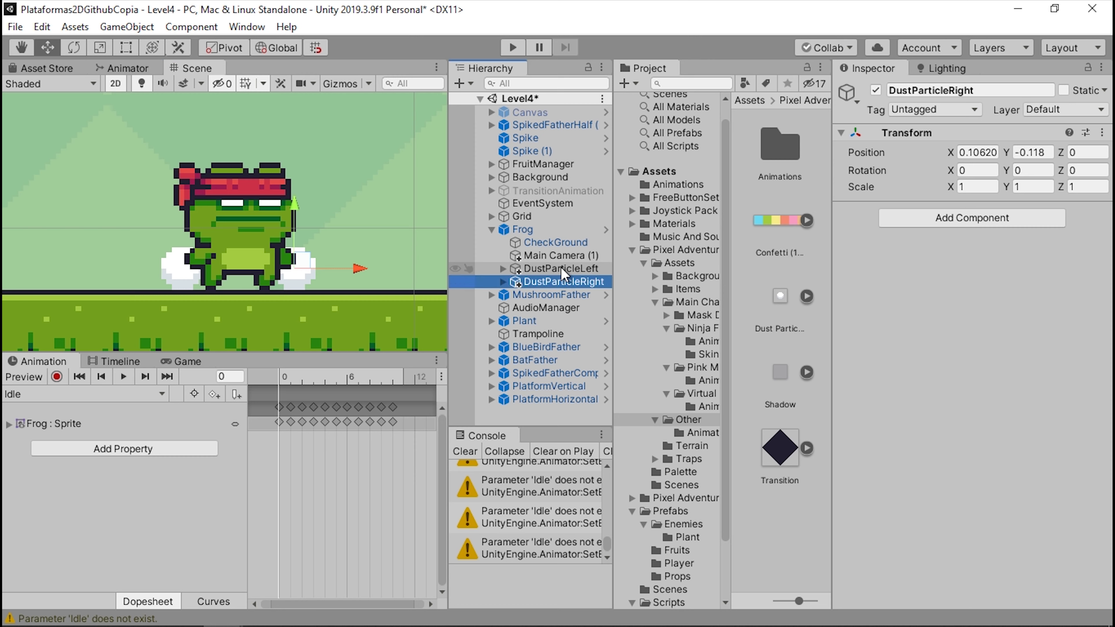
pyautogui.click(561, 268)
pyautogui.click(566, 282)
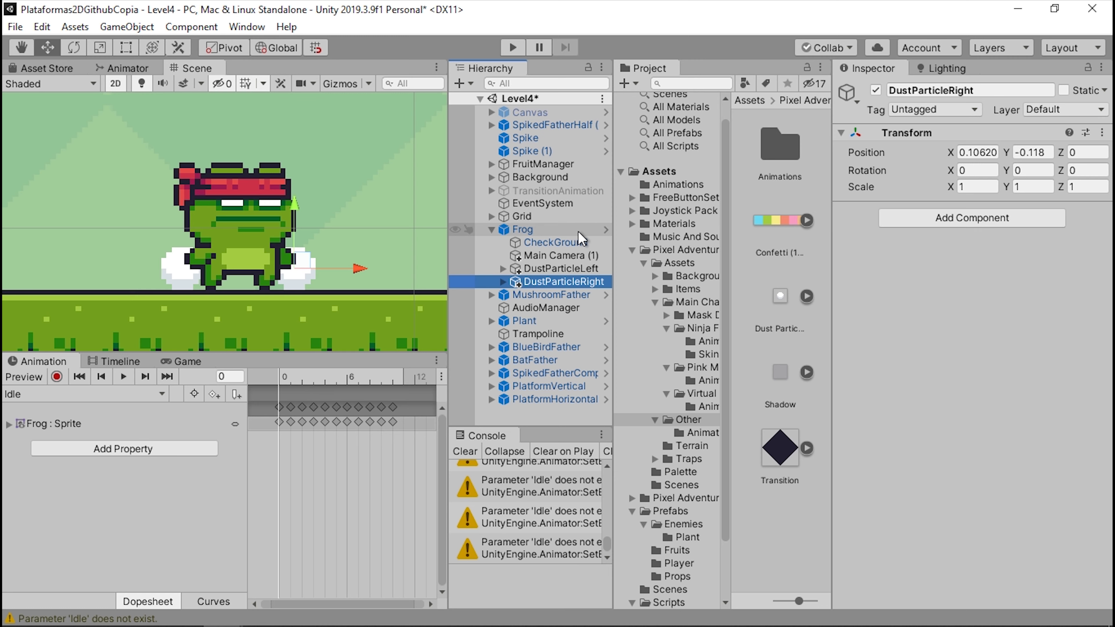
# Step: Select Frog and open its Player Move script from the Inspector
pyautogui.click(561, 231)
pyautogui.scroll(-5, 988, 268)
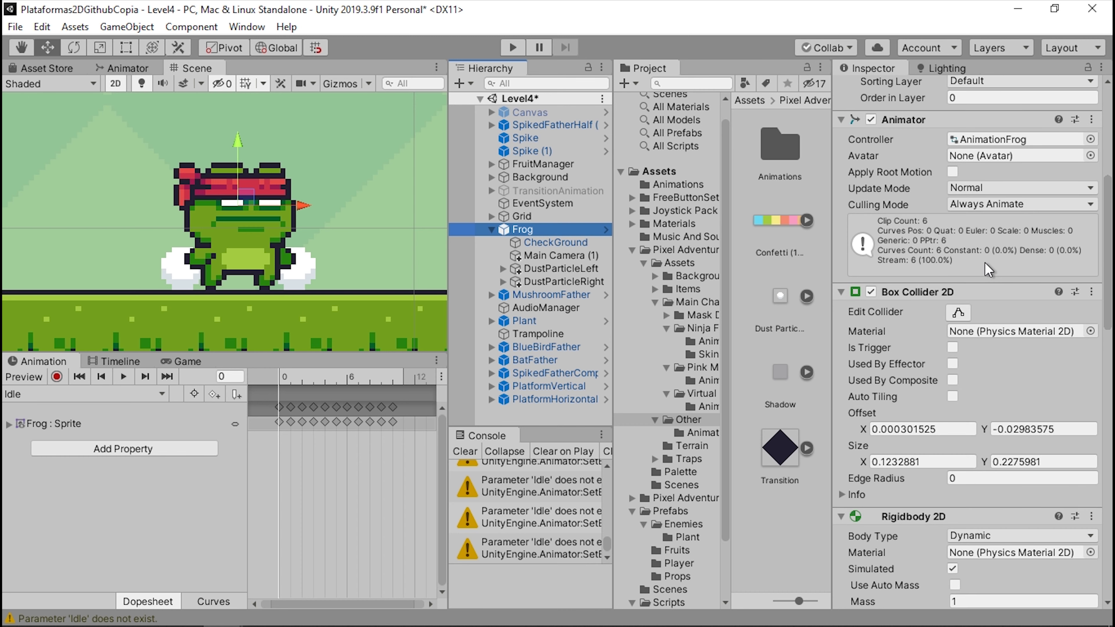
pyautogui.scroll(-5, 988, 269)
pyautogui.scroll(-4, 955, 267)
pyautogui.scroll(-4, 956, 267)
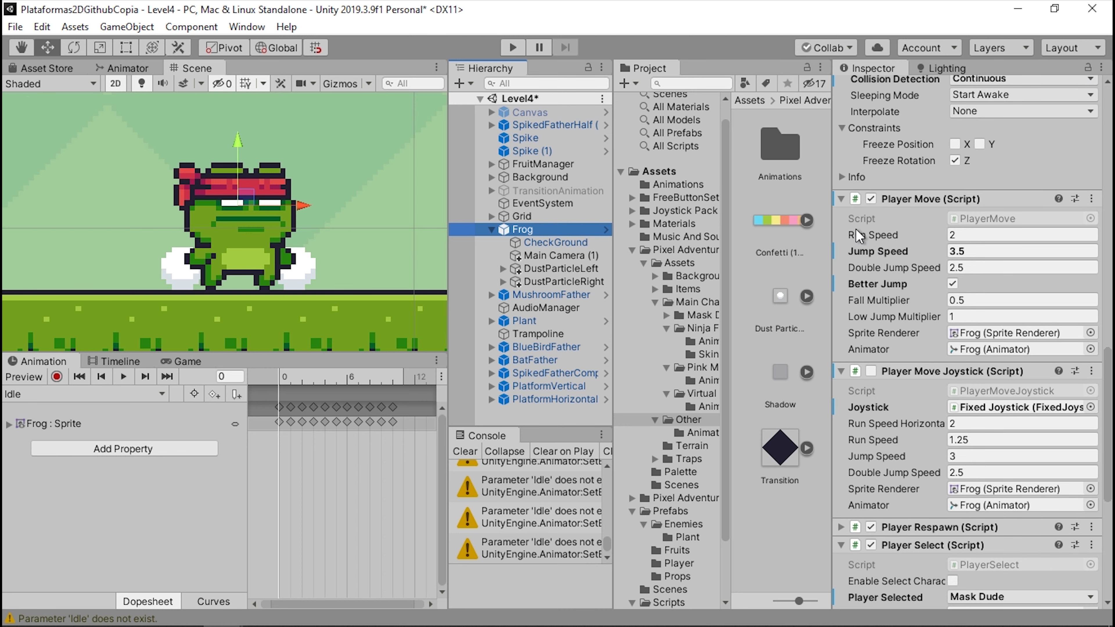
pyautogui.click(973, 218)
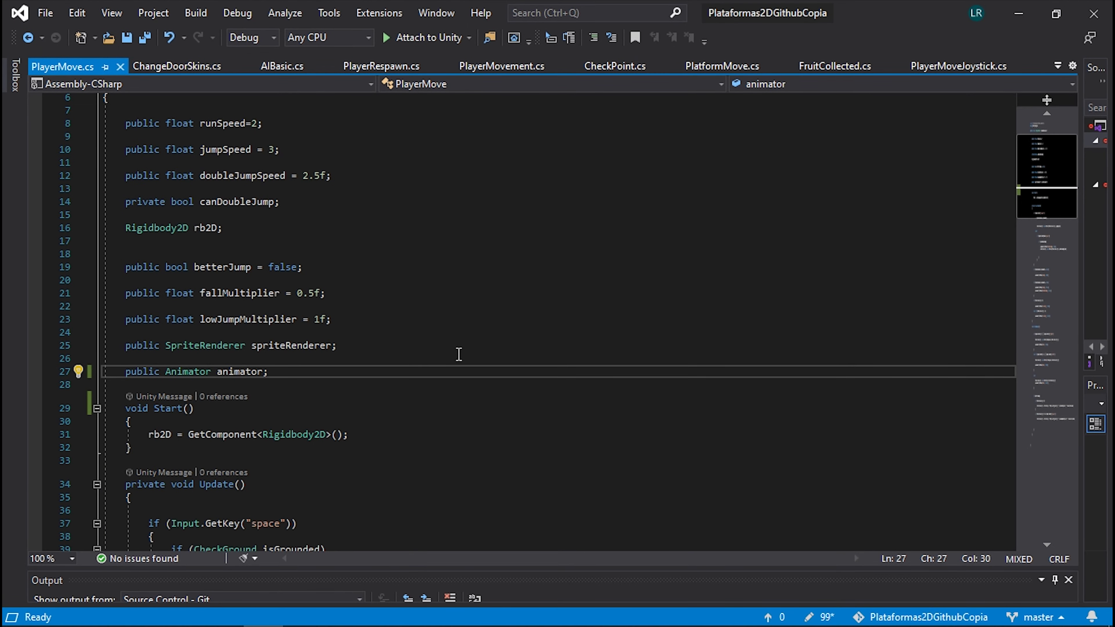
# Step: Declare 'public GameObject dustleft;' and duplicate that line
pyautogui.press('Return')
pyautogui.press('Return')
pyautogui.write('public ga')
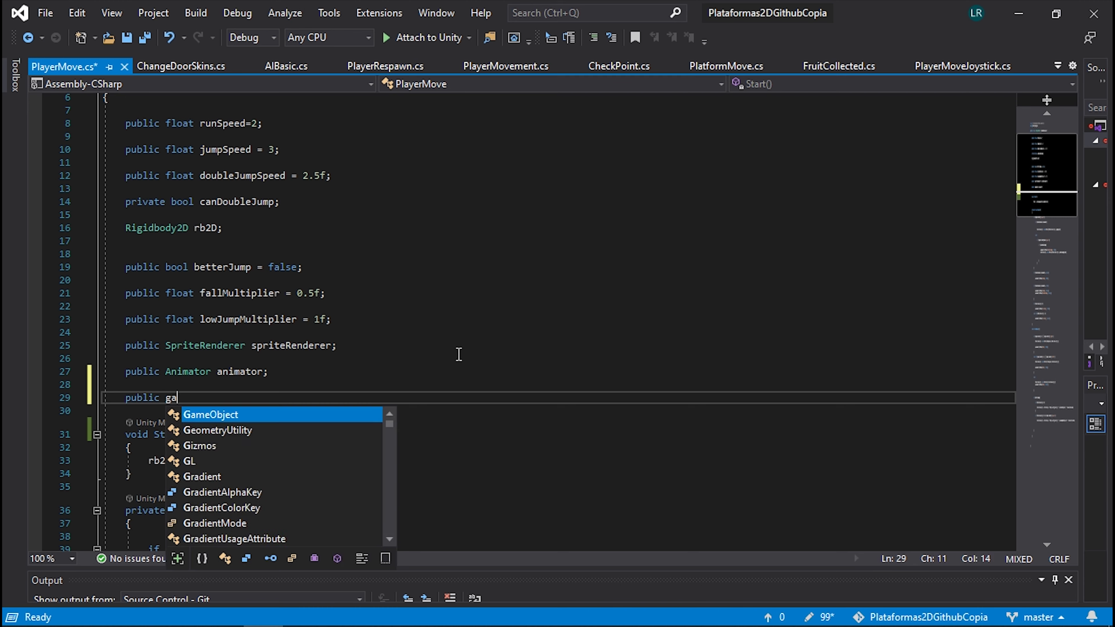
pyautogui.write('m')
pyautogui.press('Tab')
pyautogui.write('d')
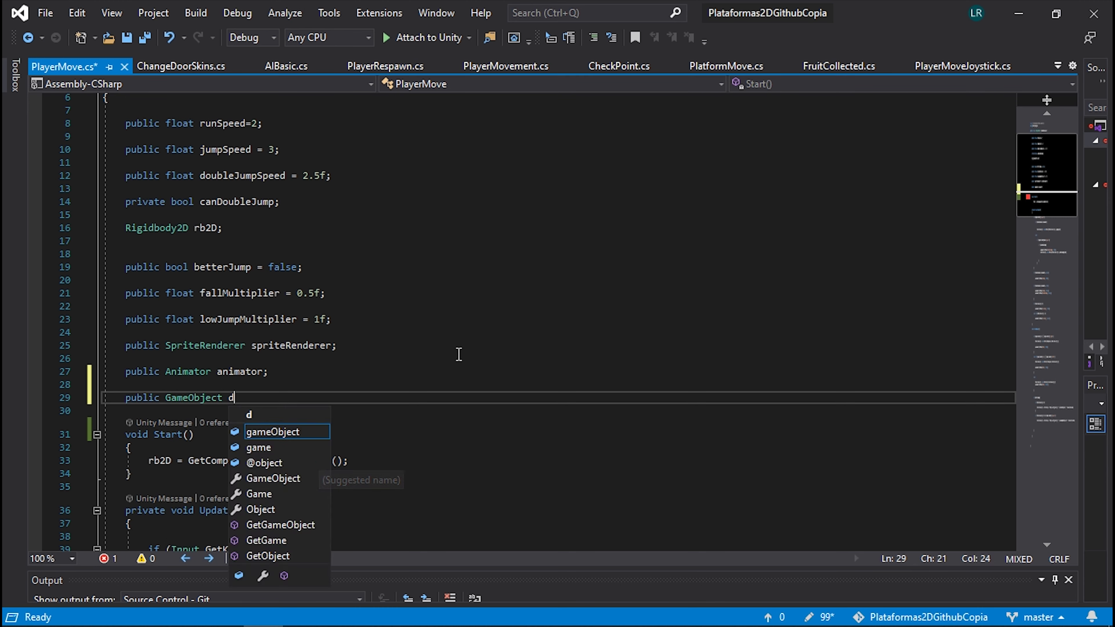
pyautogui.write('ustleft')
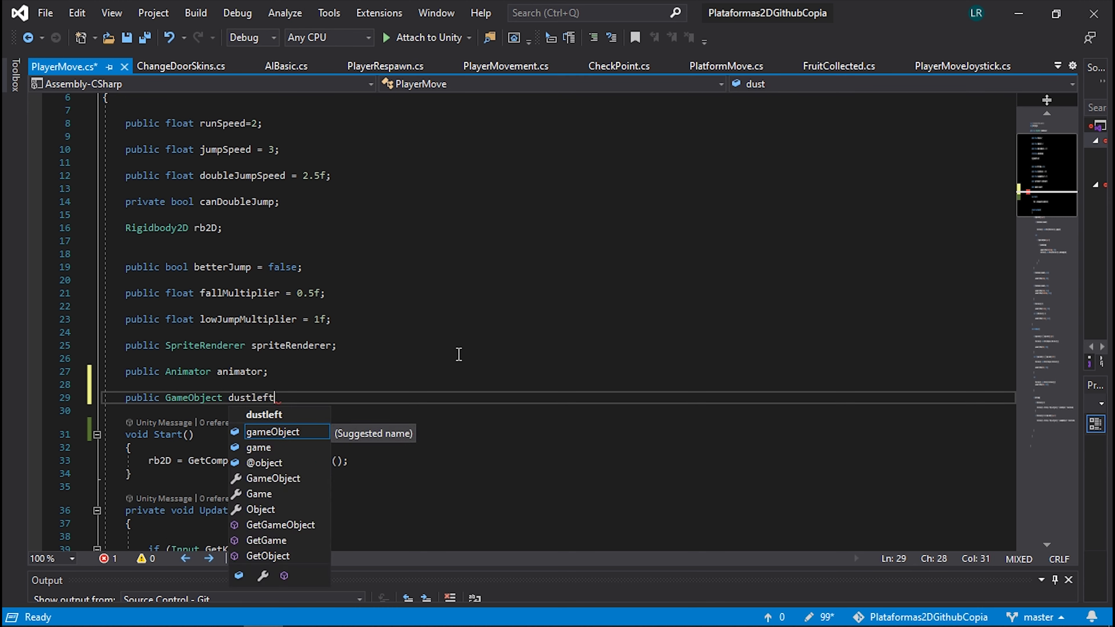
pyautogui.write(';')
pyautogui.hotkey('ctrl', 'd')
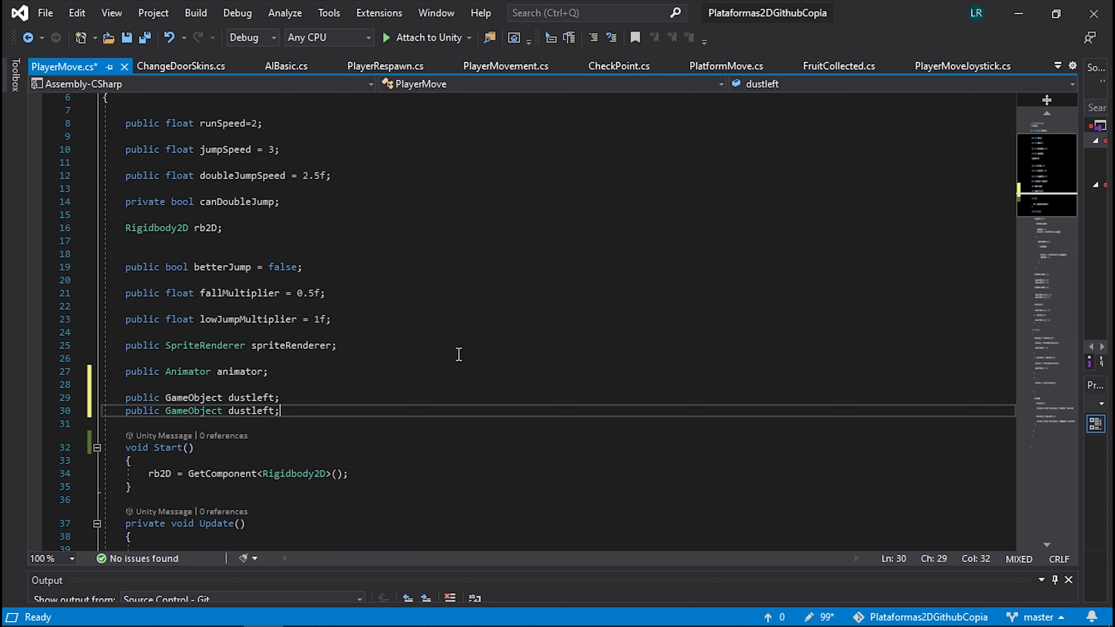
pyautogui.press('Down')
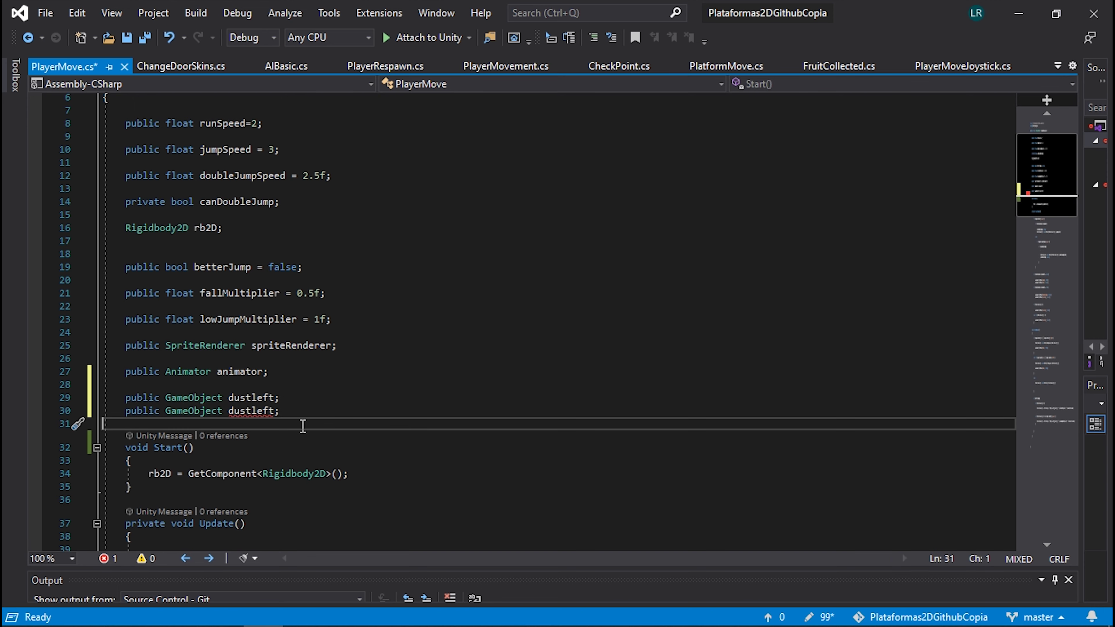
# Step: Rename the two fields to dustLeft and dustRight and save PlayerMove.cs
pyautogui.click(258, 397)
pyautogui.press('BackSpace')
pyautogui.write('L')
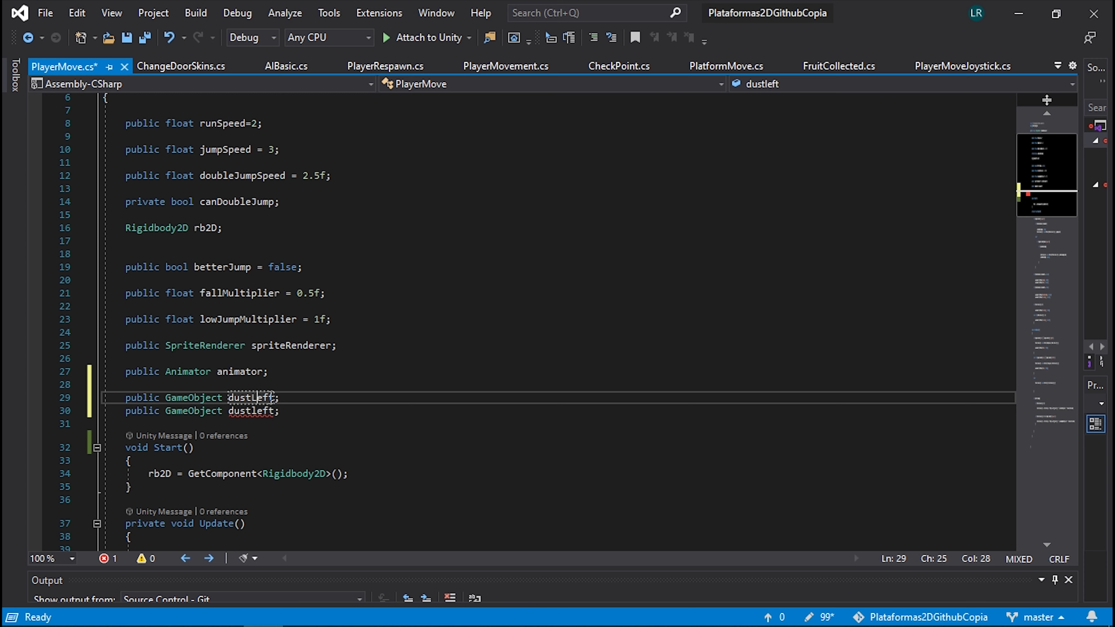
pyautogui.doubleClick(253, 412)
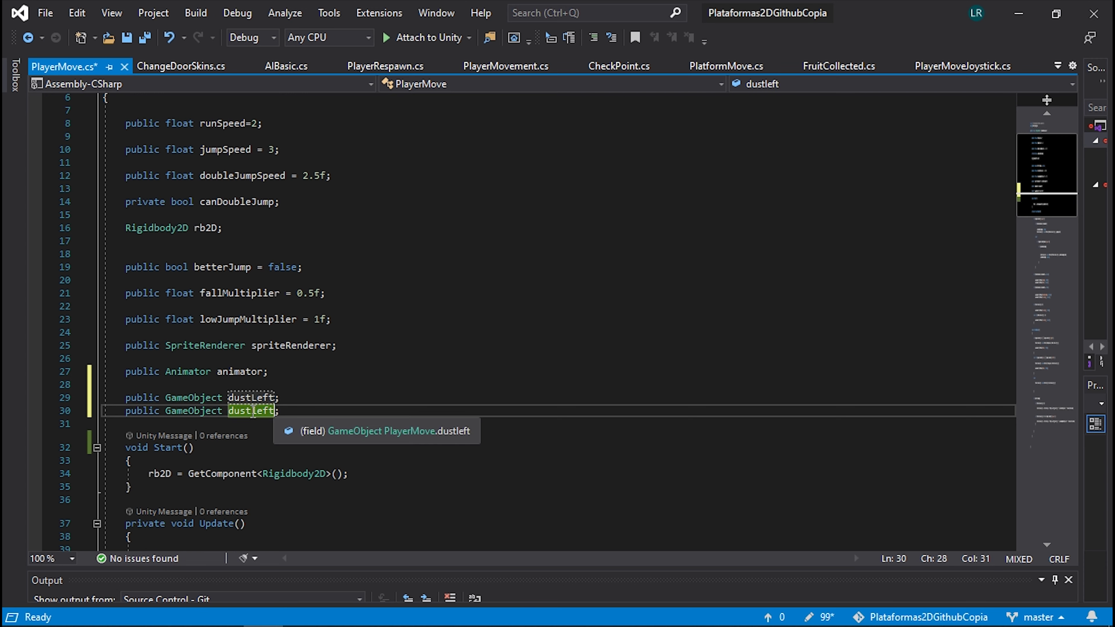
pyautogui.press('BackSpace')
pyautogui.press('BackSpace')
pyautogui.press('BackSpace')
pyautogui.write('Rii')
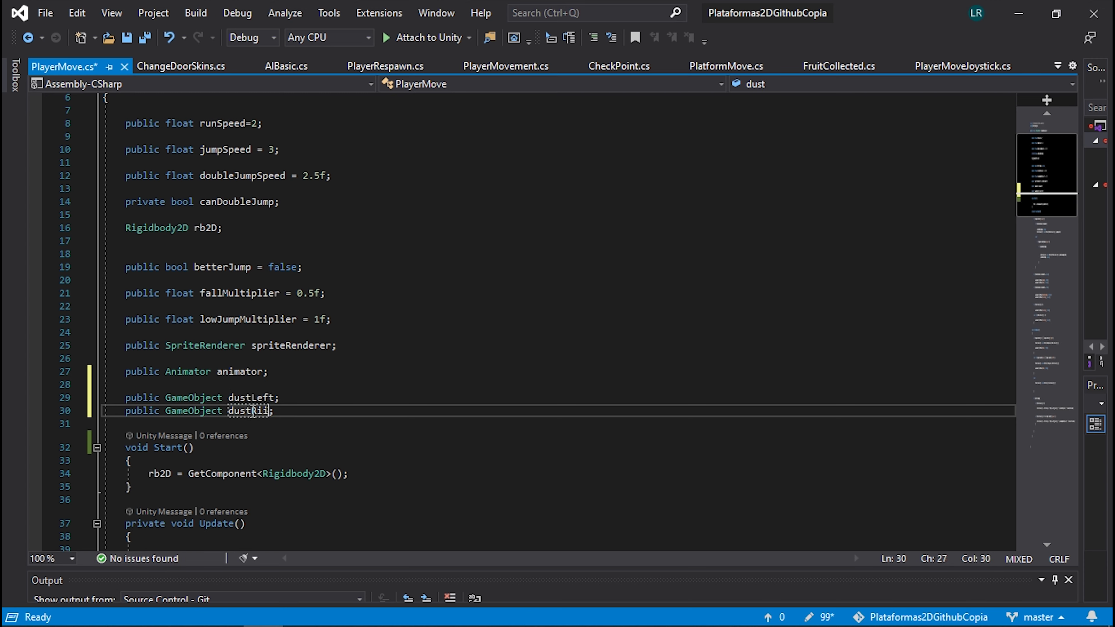
pyautogui.press('BackSpace')
pyautogui.write('ght')
pyautogui.scroll(-4, 423, 392)
pyautogui.click(340, 241)
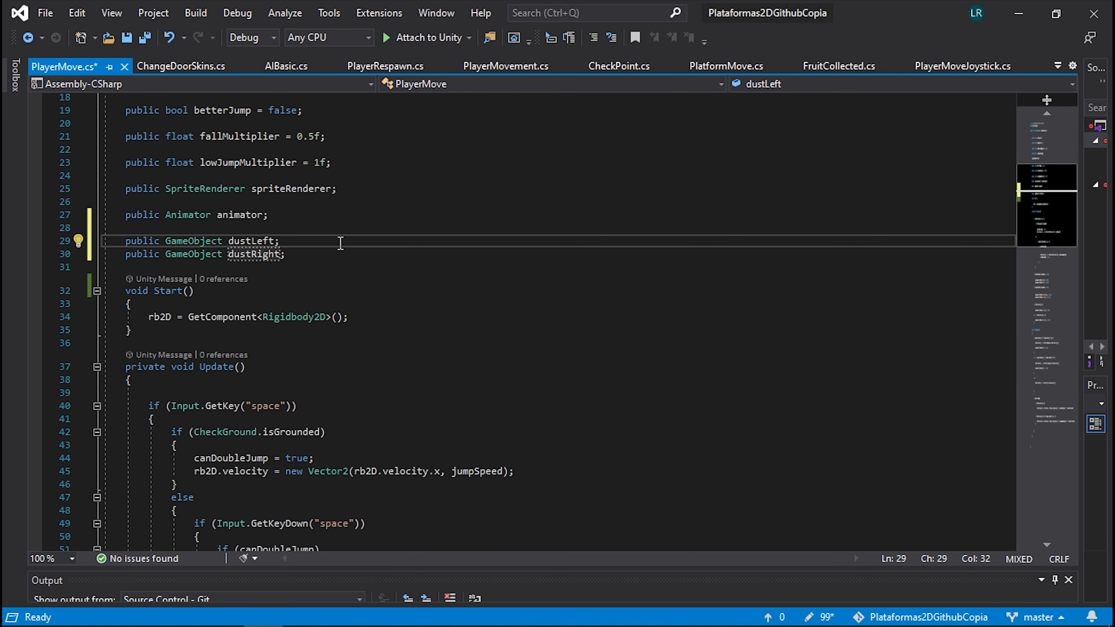
pyautogui.hotkey('ctrl', 's')
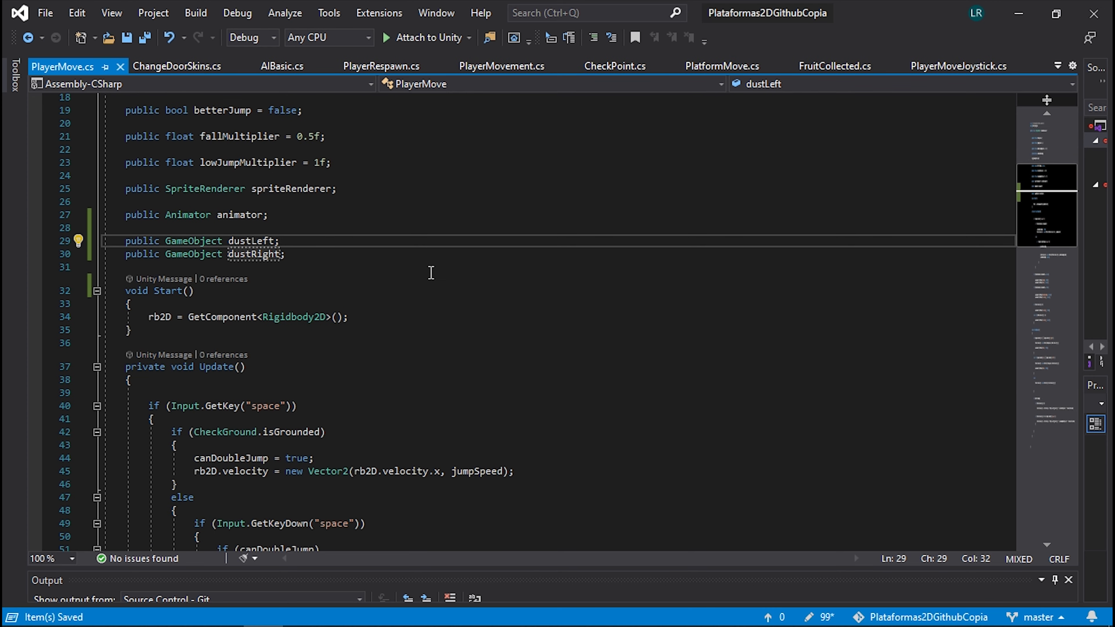
# Step: Locate the right-movement condition on line 87 in FixedUpdate
pyautogui.scroll(-6, 431, 273)
pyautogui.scroll(-3, 432, 273)
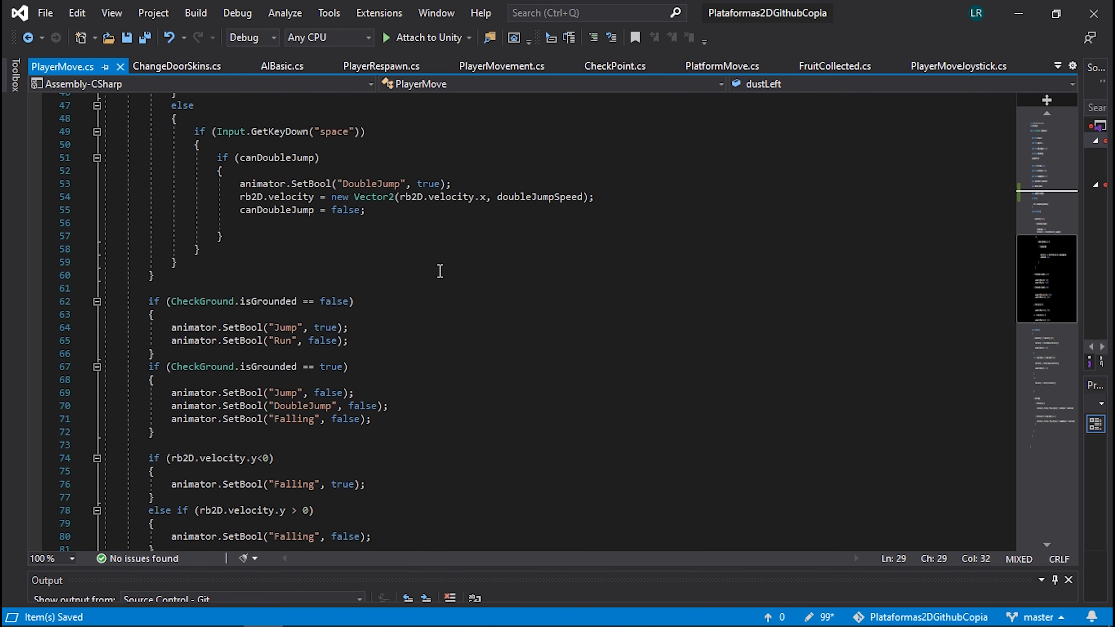
pyautogui.scroll(-2, 439, 271)
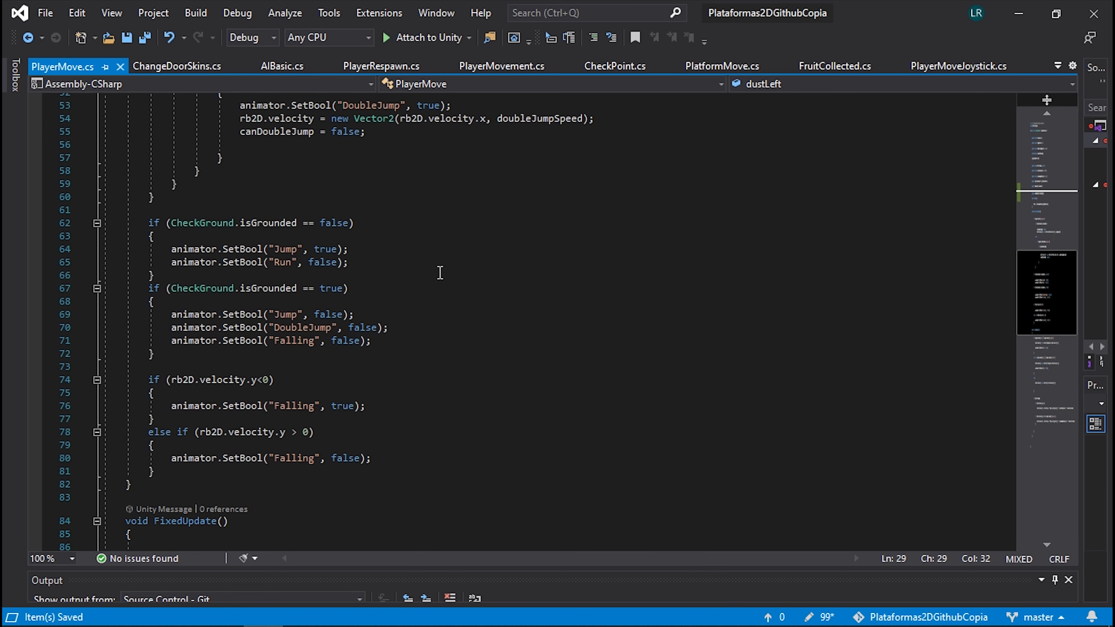
pyautogui.scroll(1, 440, 272)
pyautogui.scroll(4, 440, 273)
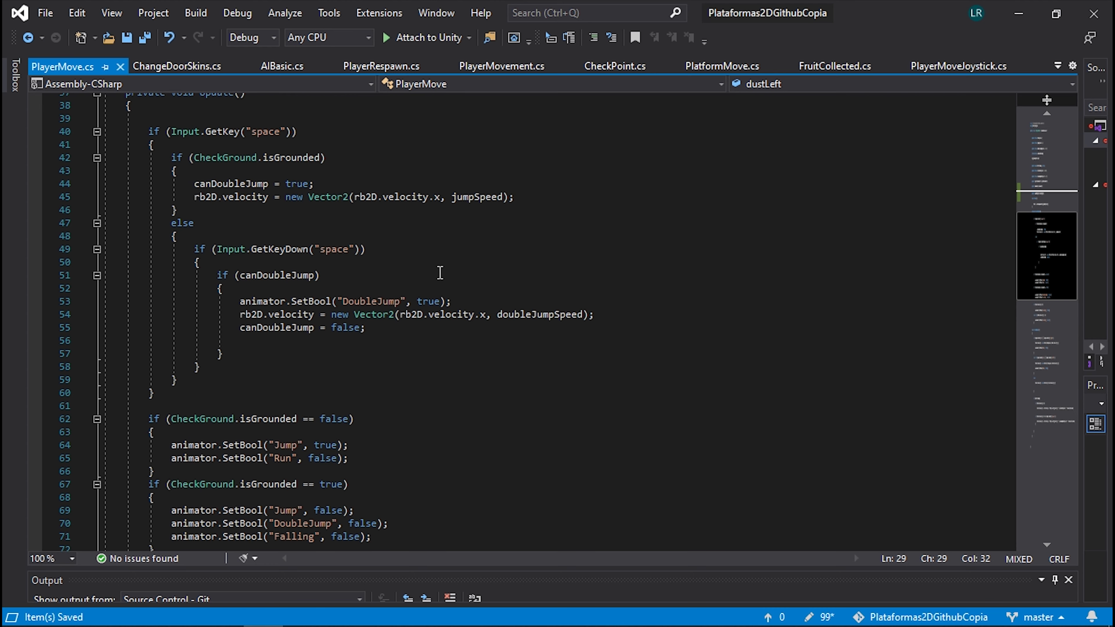
pyautogui.scroll(-8, 440, 272)
pyautogui.scroll(-4, 440, 272)
pyautogui.scroll(-1, 440, 273)
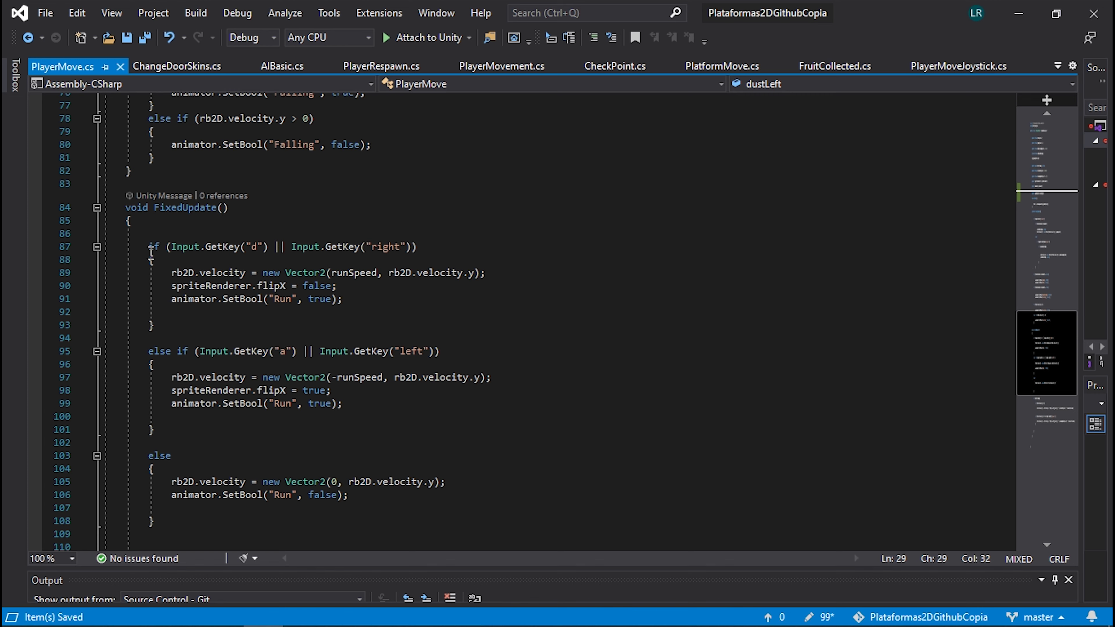
pyautogui.moveTo(148, 247); pyautogui.dragTo(427, 244)
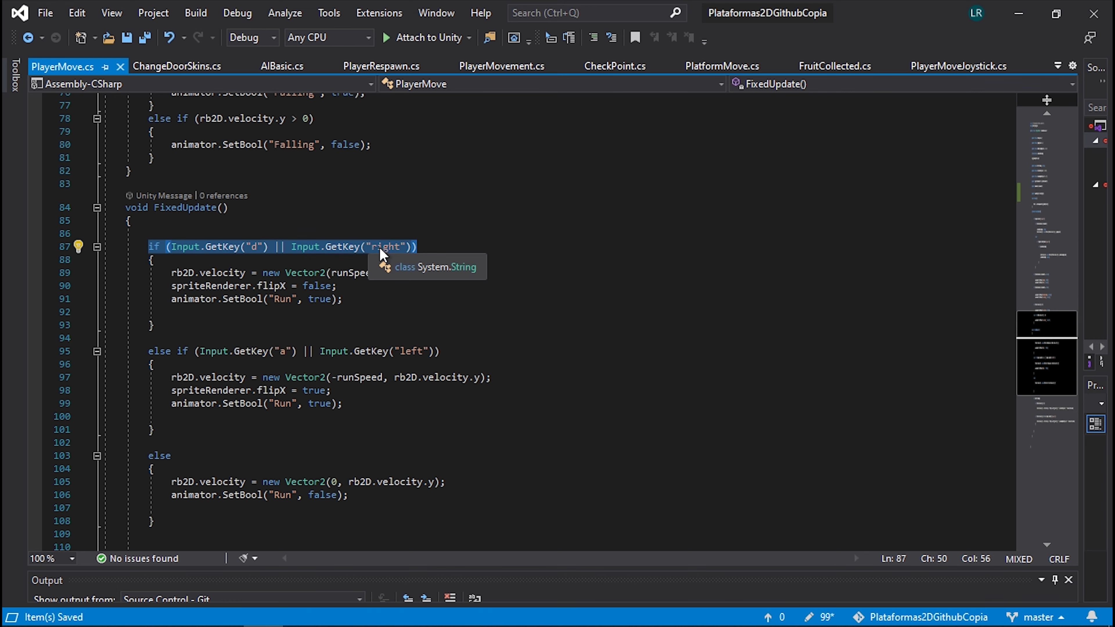
# Step: Add a dustRight.SetActive(true) statement after the Run animation line
pyautogui.click(408, 299)
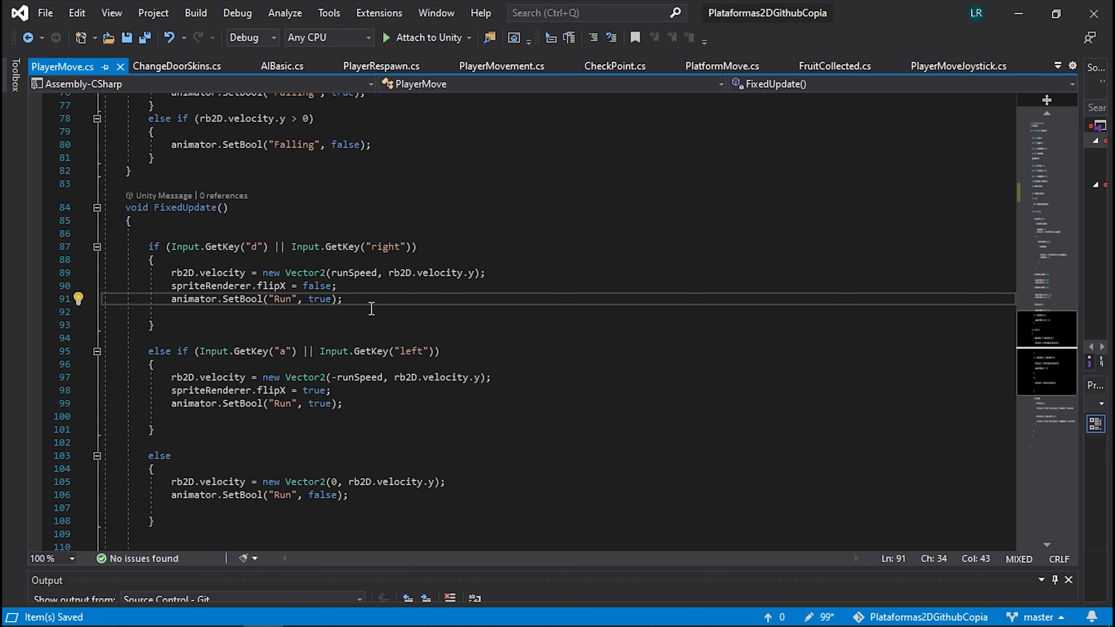
pyautogui.press('Return')
pyautogui.write('d')
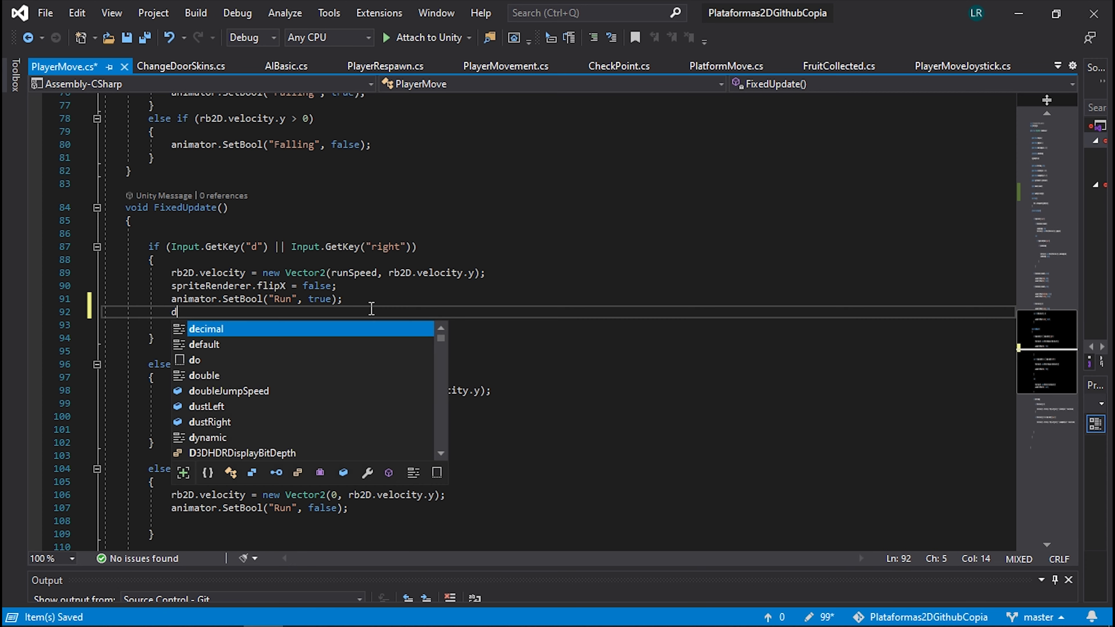
pyautogui.write('ust')
pyautogui.press('Down')
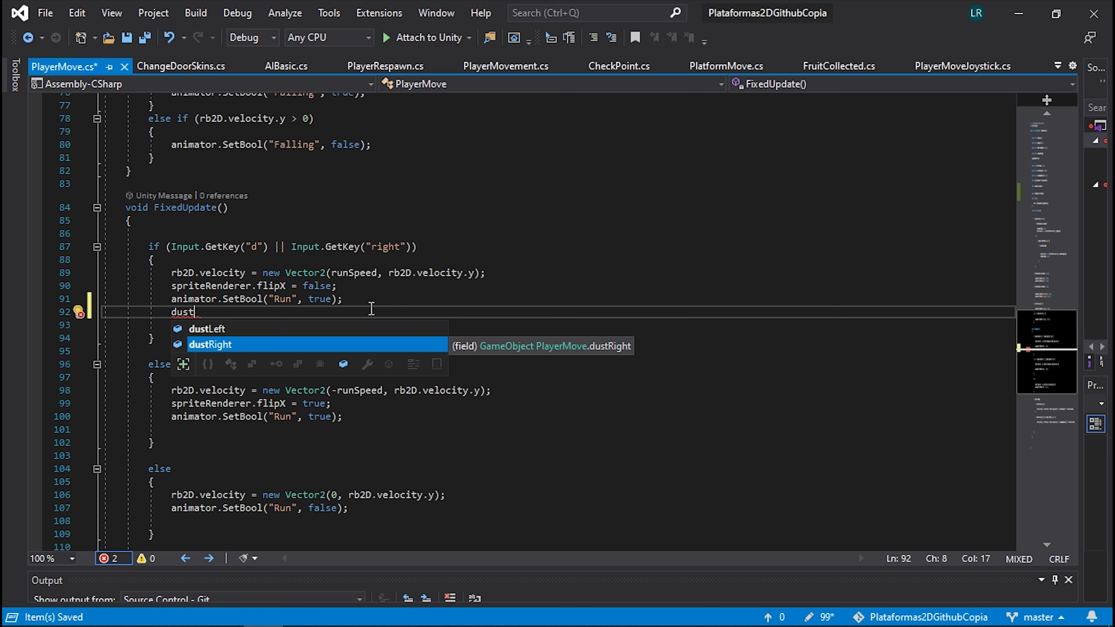
pyautogui.write('Right.')
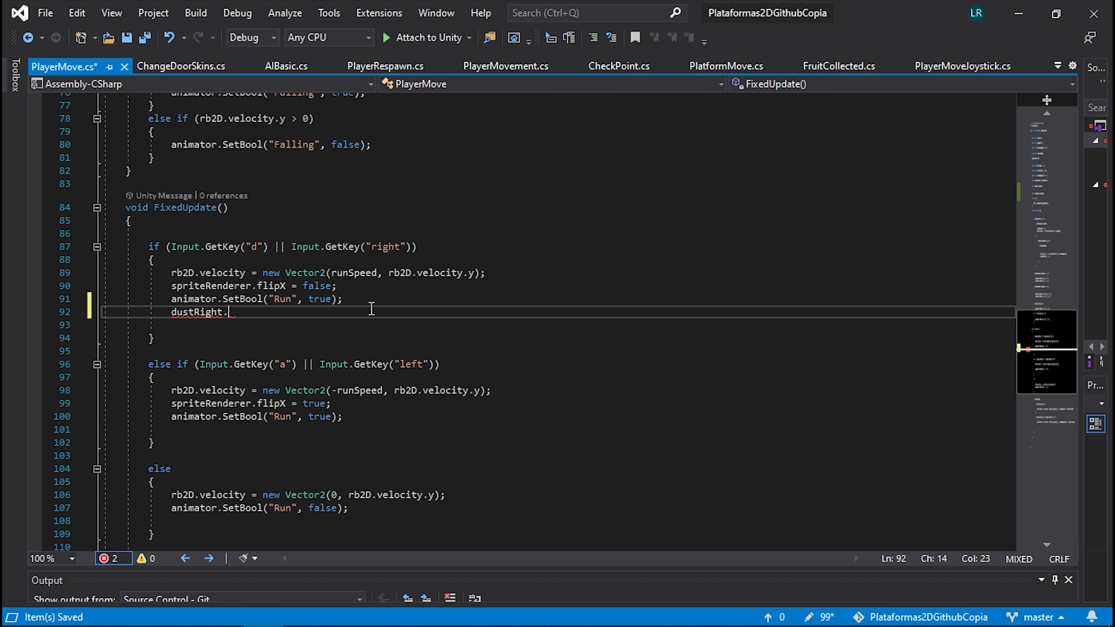
pyautogui.write('setActive(')
pyautogui.write('tr')
pyautogui.press('Down')
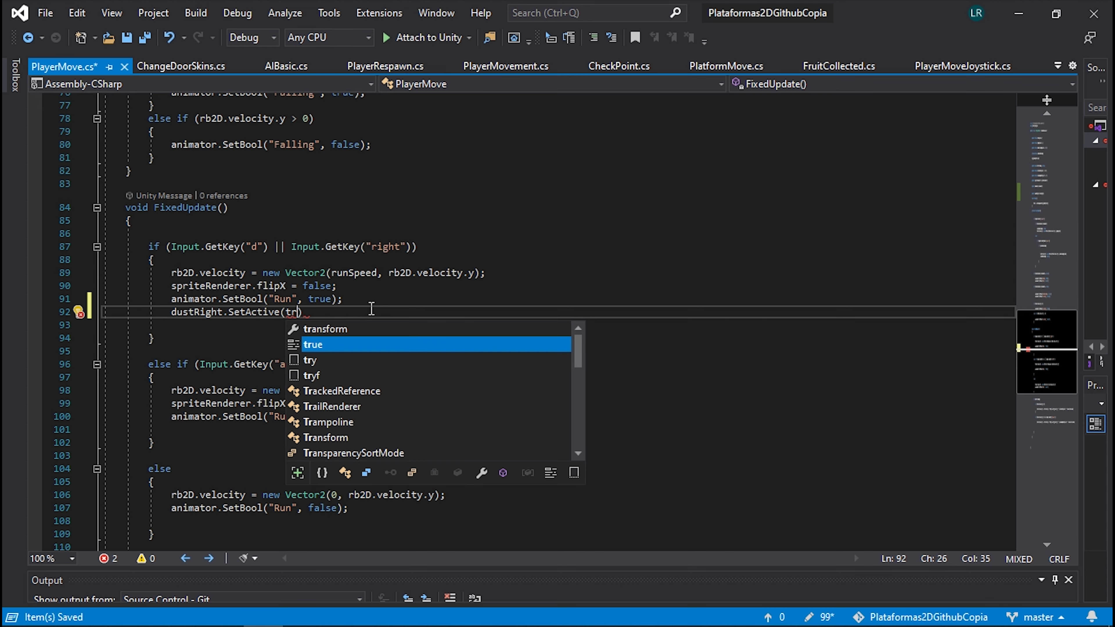
pyautogui.write(')')
pyautogui.click(355, 300)
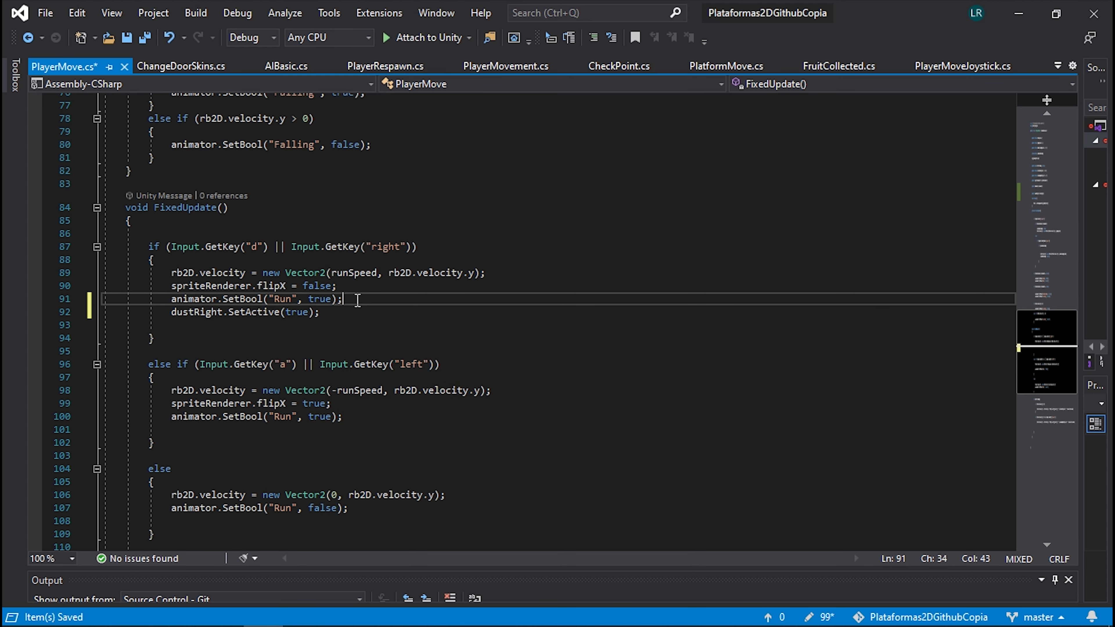
pyautogui.press('Return')
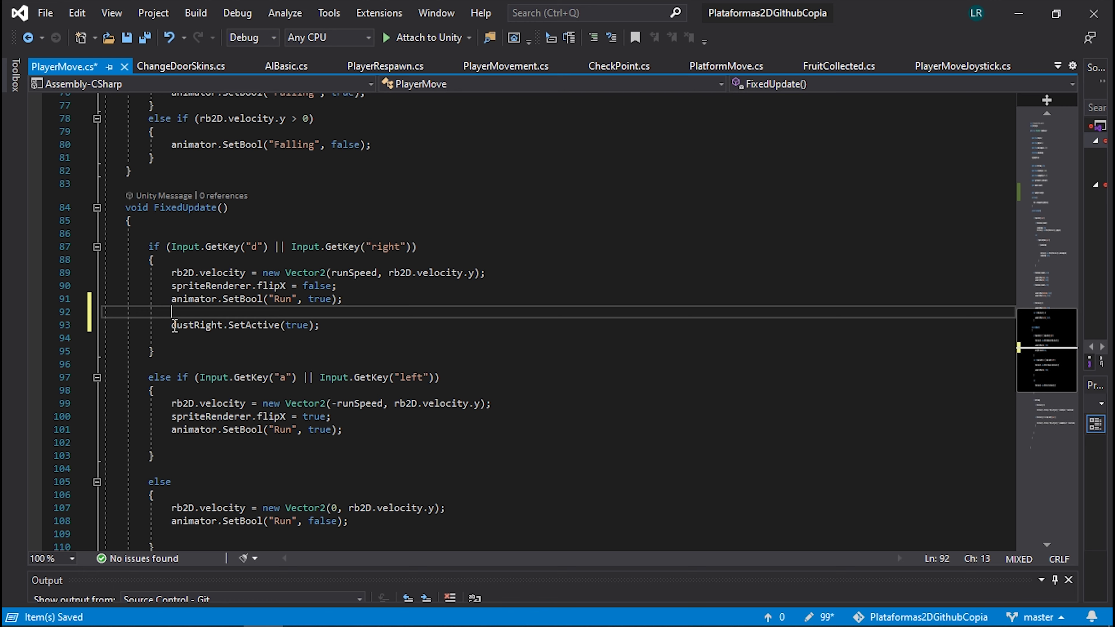
pyautogui.moveTo(173, 325); pyautogui.dragTo(324, 324)
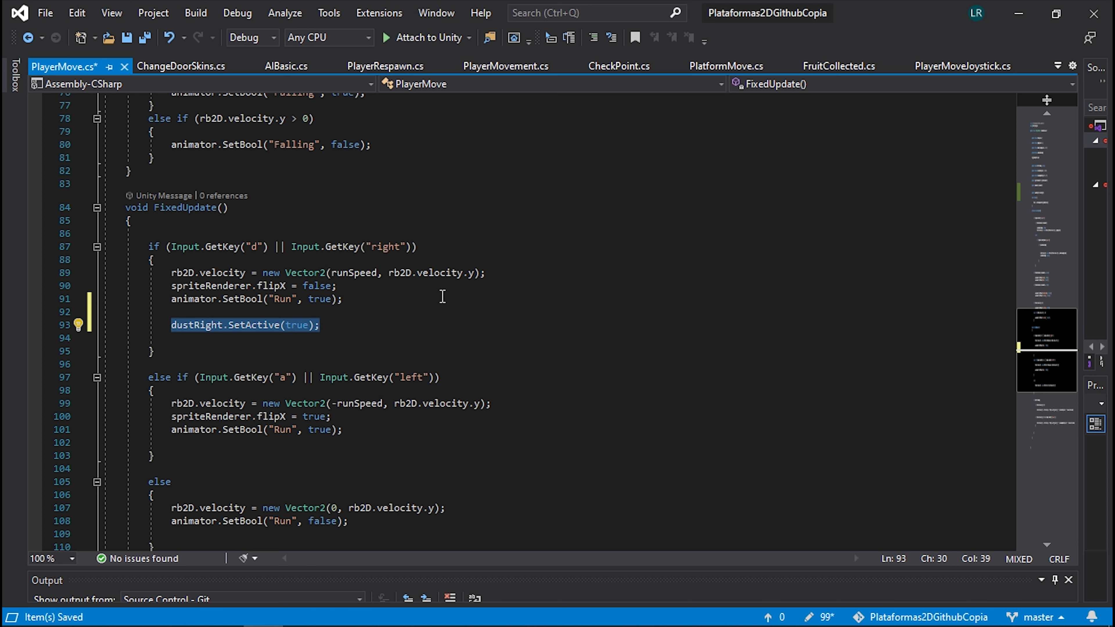
# Step: Change it to dustLeft.SetActive(true) and add dustRight.SetActive(false) below it
pyautogui.doubleClick(208, 330)
pyautogui.write('dust')
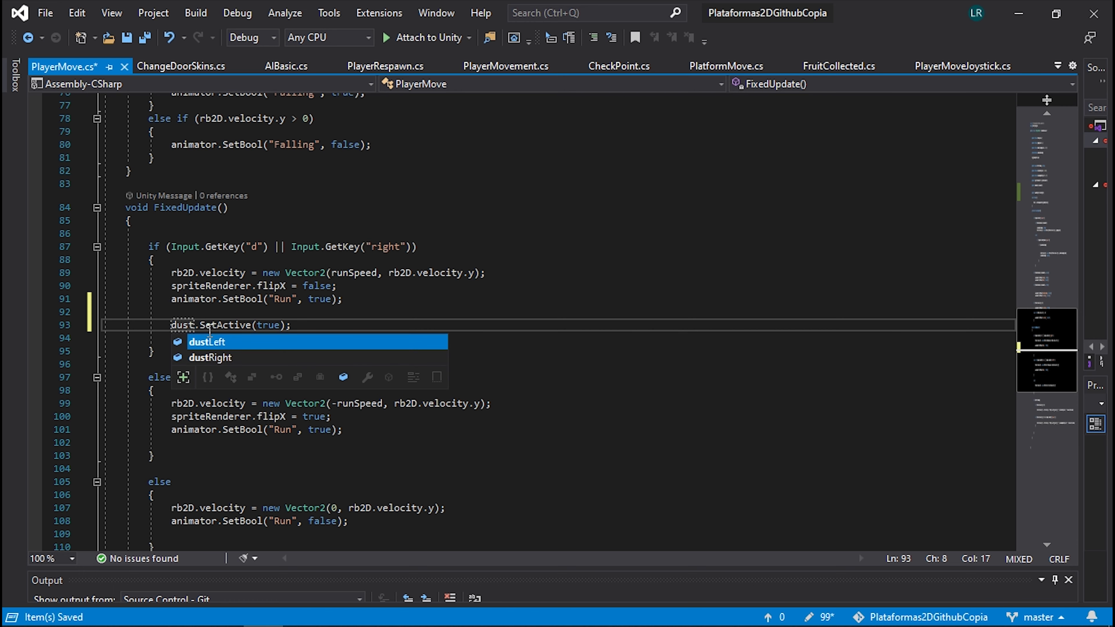
pyautogui.press('Tab')
pyautogui.click(331, 320)
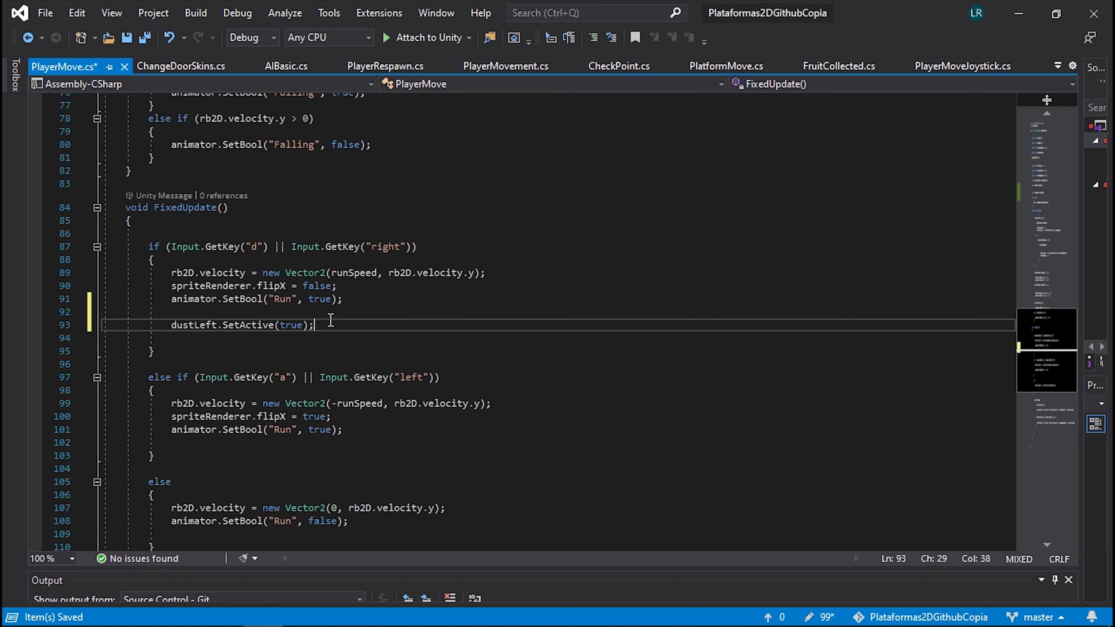
pyautogui.hotkey('ctrl', 'd')
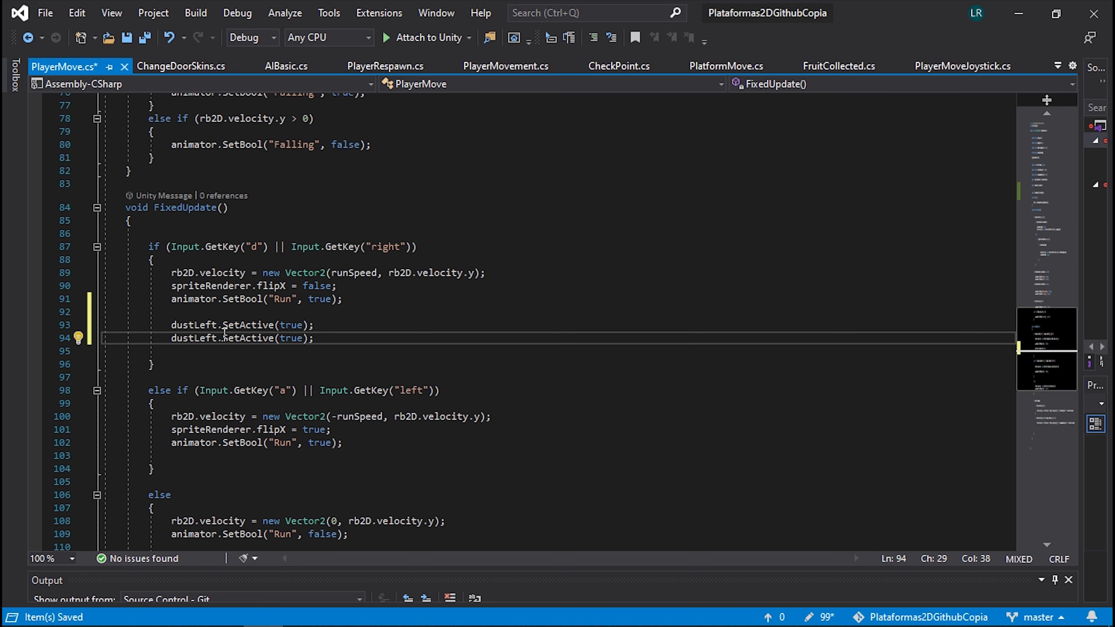
pyautogui.doubleClick(195, 337)
pyautogui.write('dust')
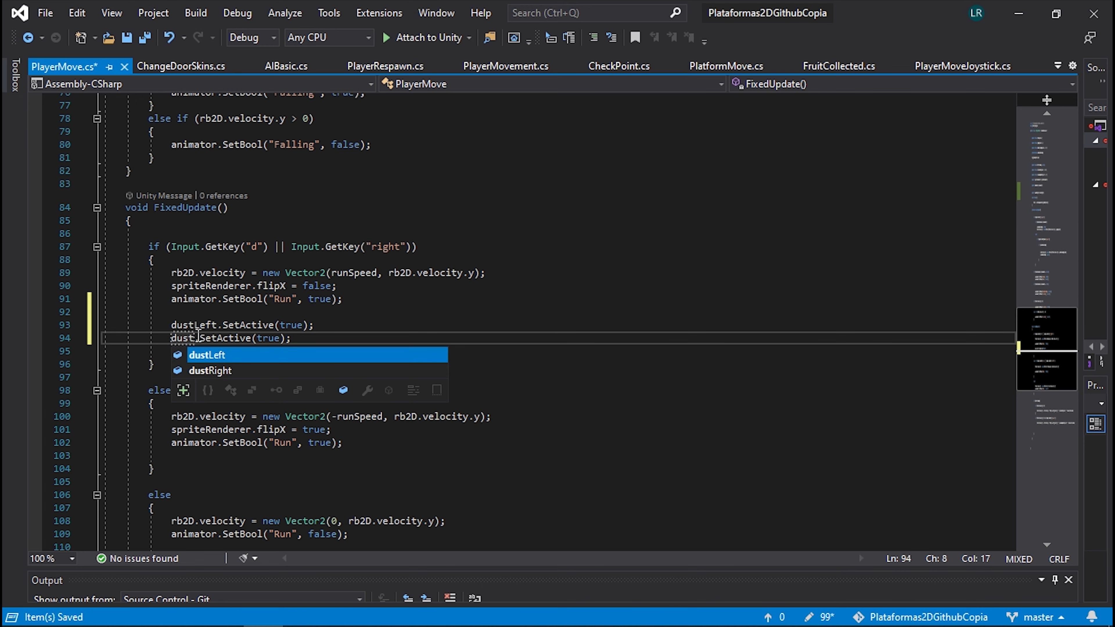
pyautogui.write('r')
pyautogui.press('Tab')
pyautogui.doubleClick(304, 338)
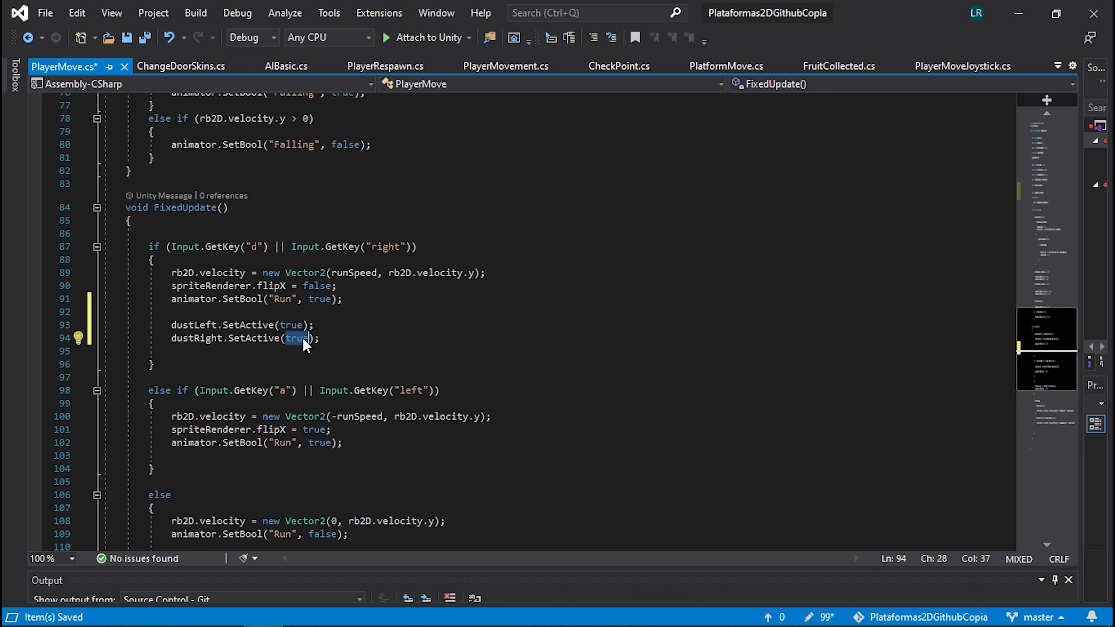
pyautogui.write('false')
pyautogui.click(327, 323)
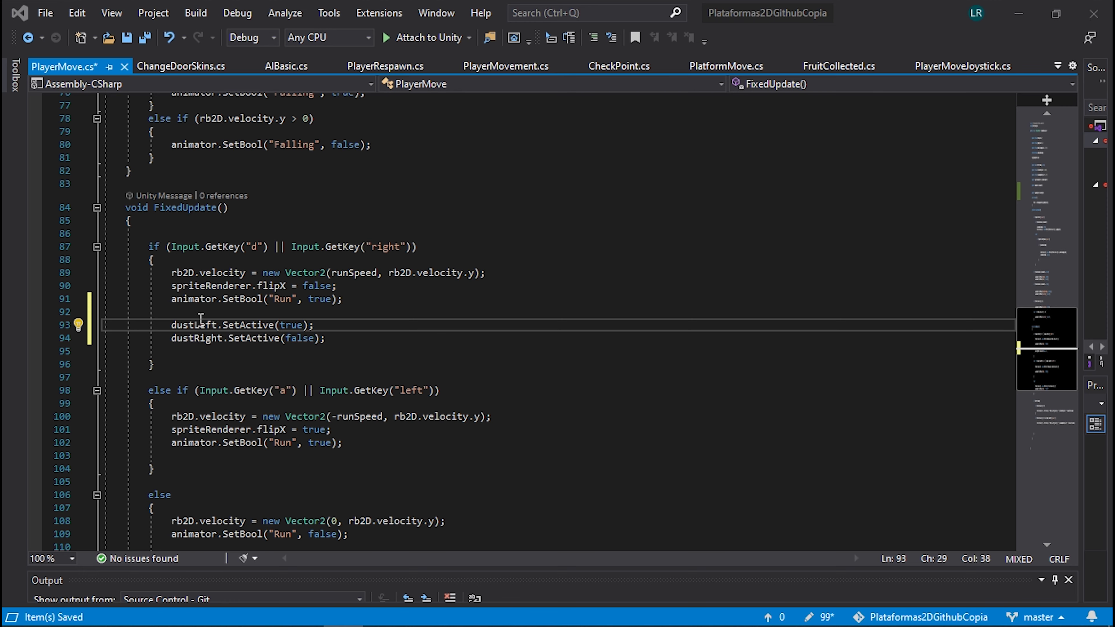
# Step: Add an if (CheckGround.isGrounded==true) statement in the right-movement branch
pyautogui.click(197, 310)
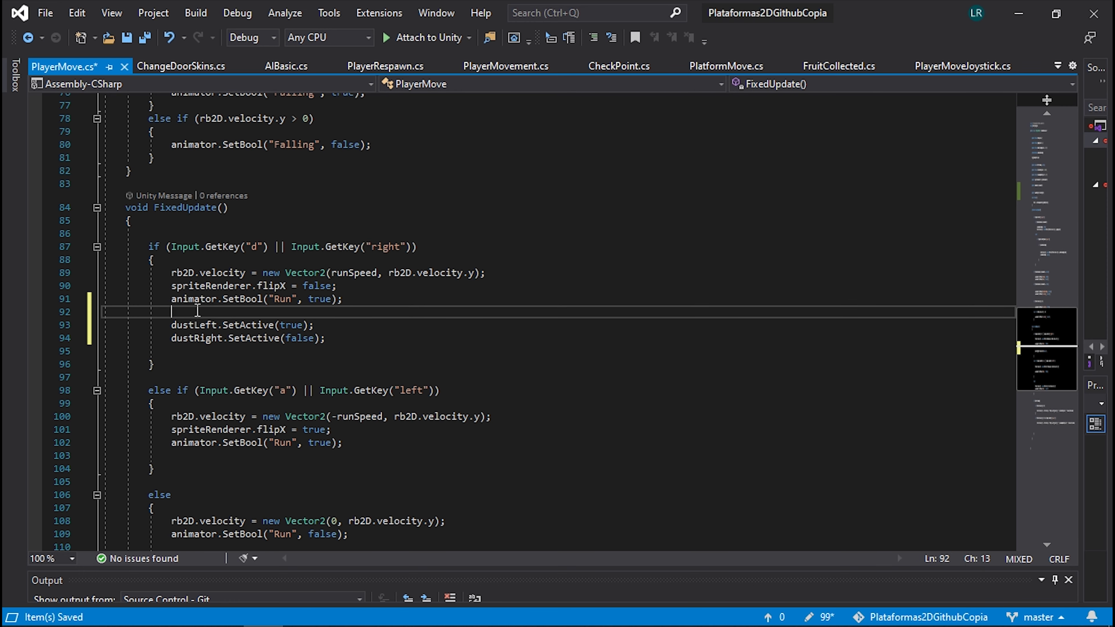
pyautogui.press('Return')
pyautogui.write('if')
pyautogui.press('Tab')
pyautogui.press('Tab')
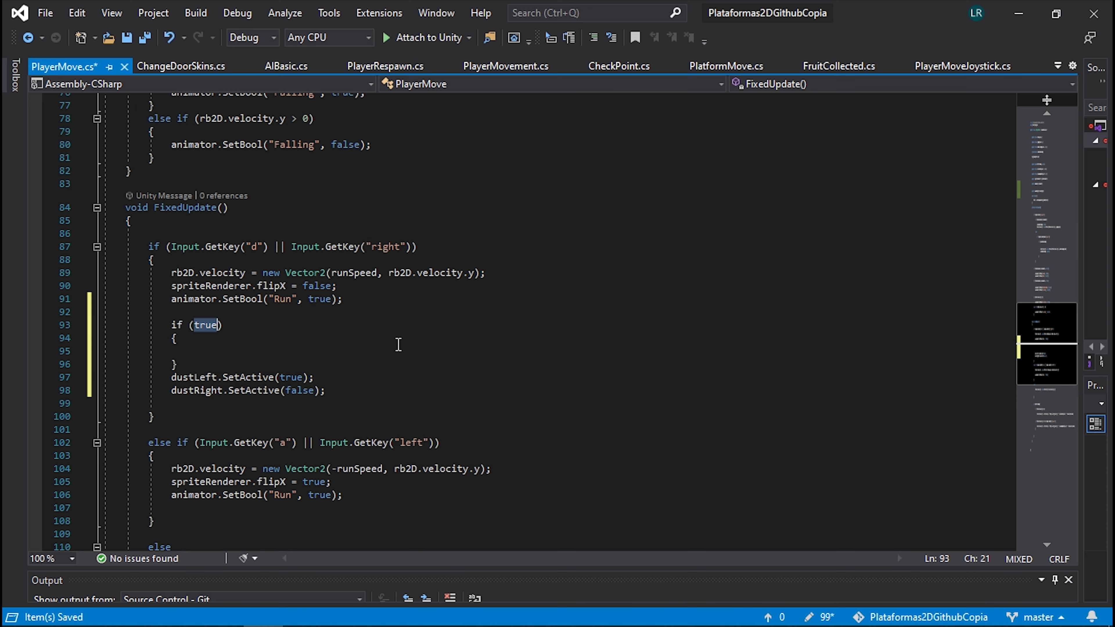
pyautogui.write('chec')
pyautogui.press('Down')
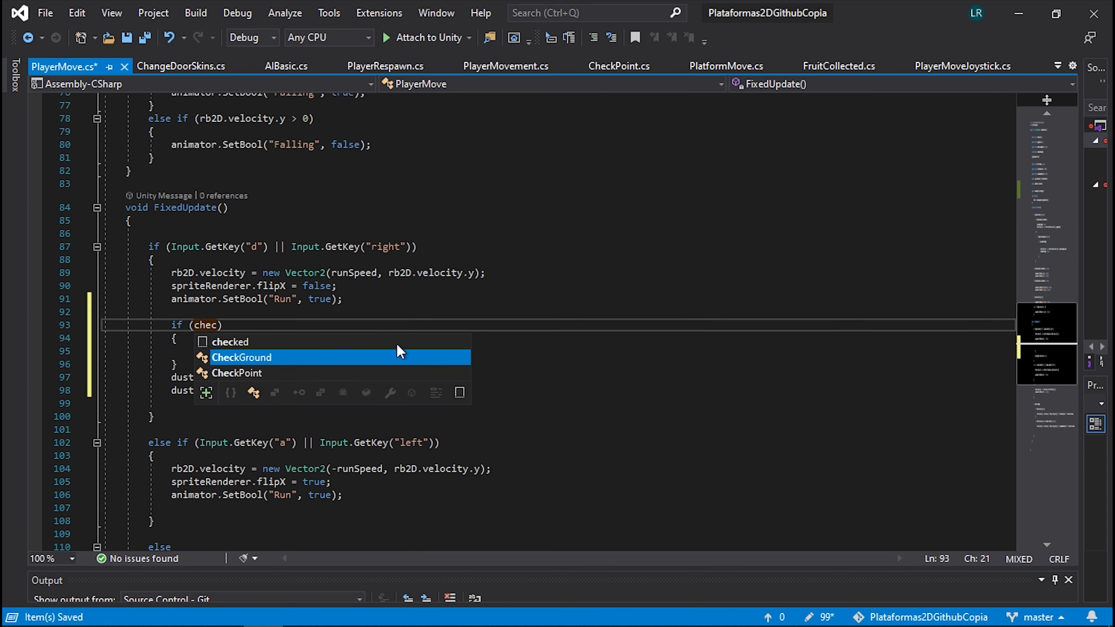
pyautogui.press('Tab')
pyautogui.write('.i')
pyautogui.press('Tab')
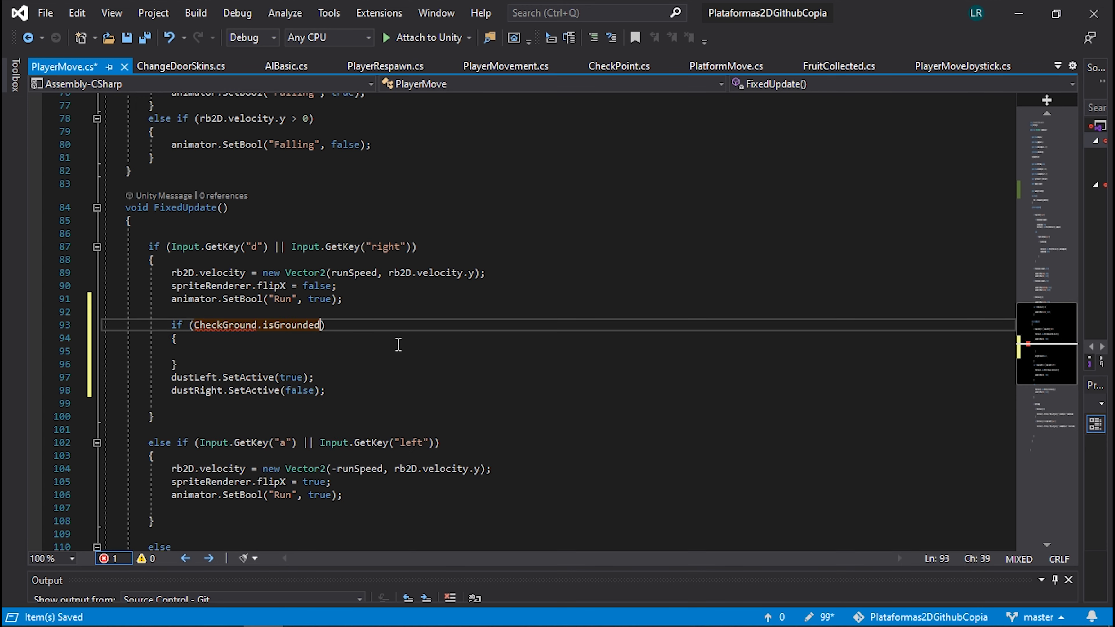
pyautogui.write('==tr')
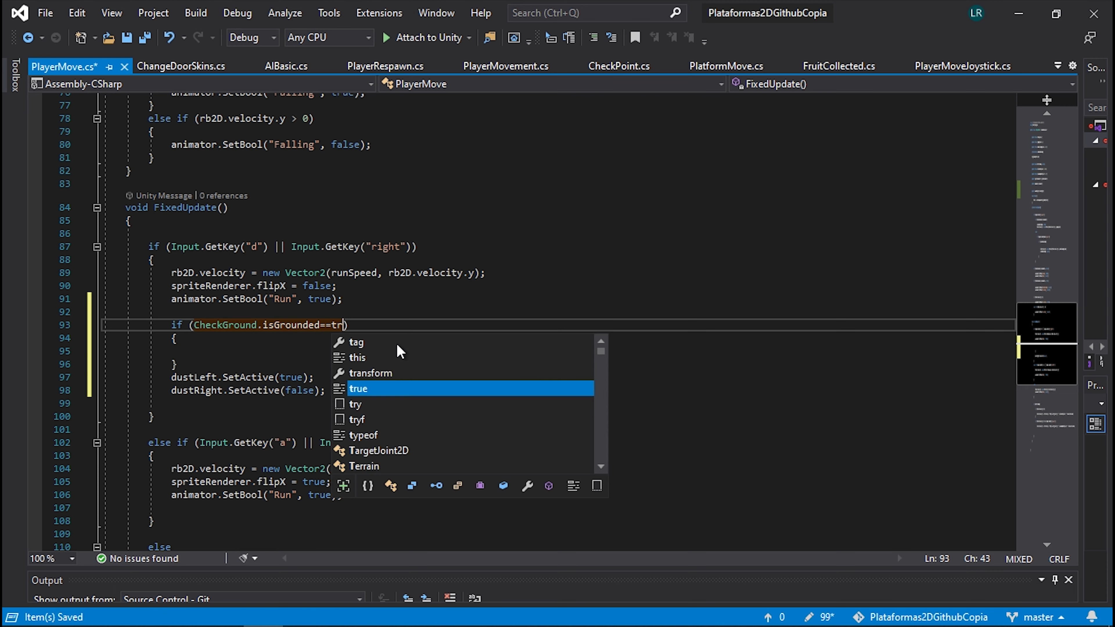
pyautogui.write('ue')
# Step: Move the dustLeft and dustRight SetActive lines inside the grounded if block
pyautogui.click(172, 376)
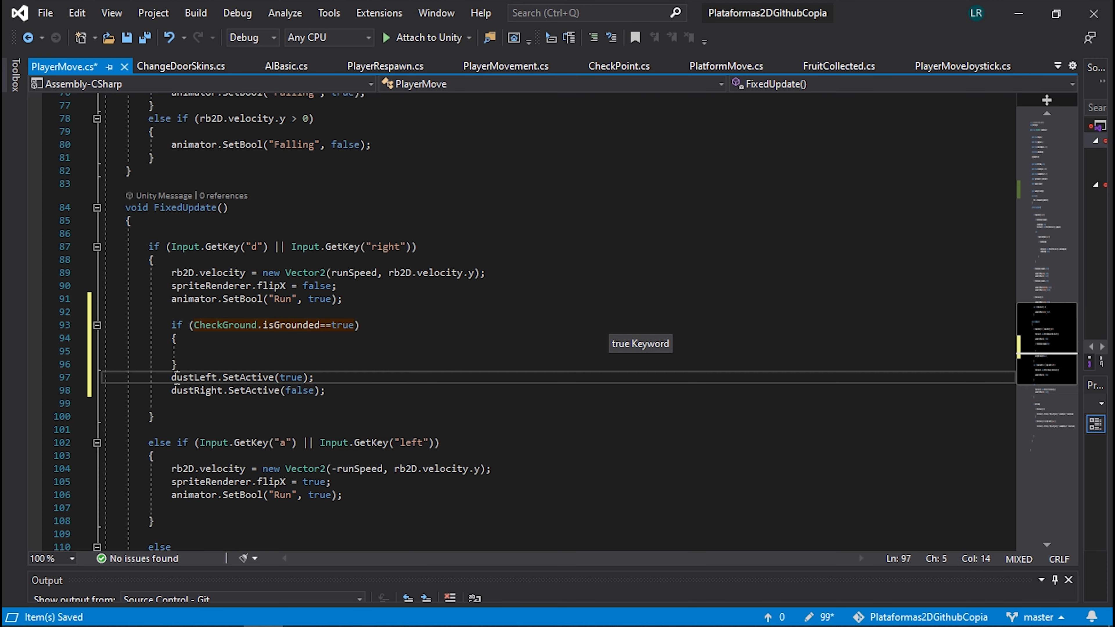
pyautogui.moveTo(171, 377); pyautogui.dragTo(334, 392)
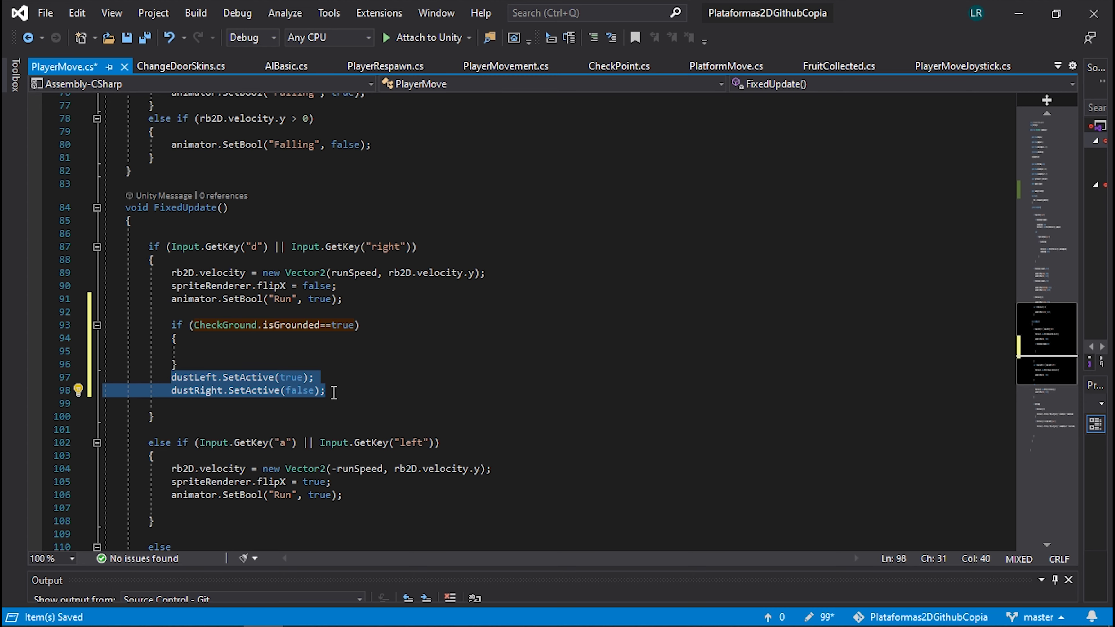
pyautogui.hotkey('ctrl', 'x')
pyautogui.click(244, 351)
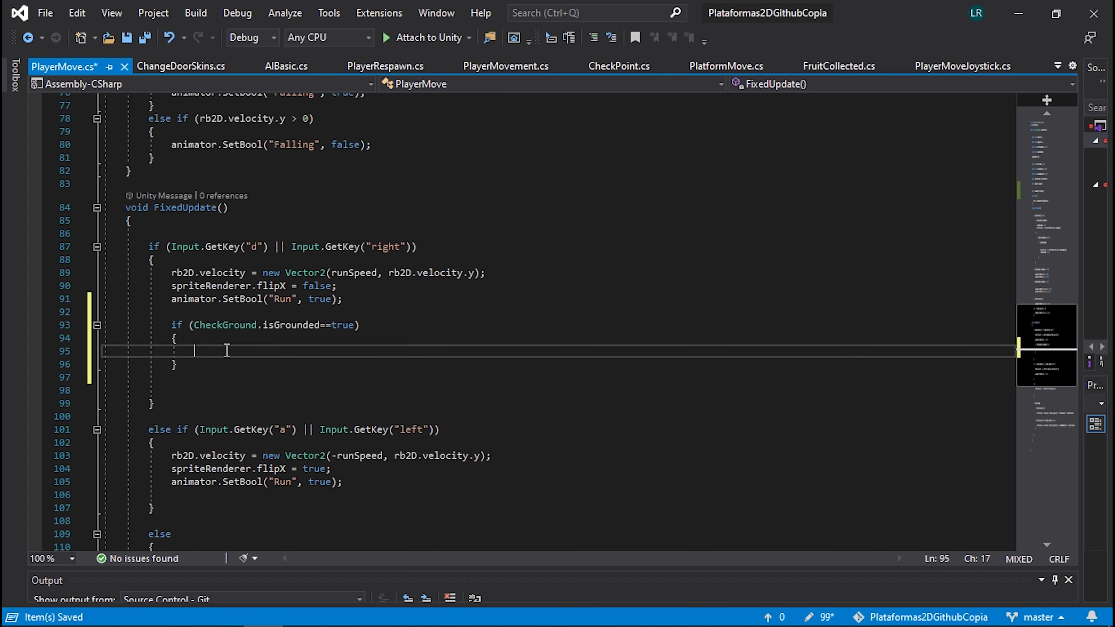
pyautogui.hotkey('ctrl', 'v')
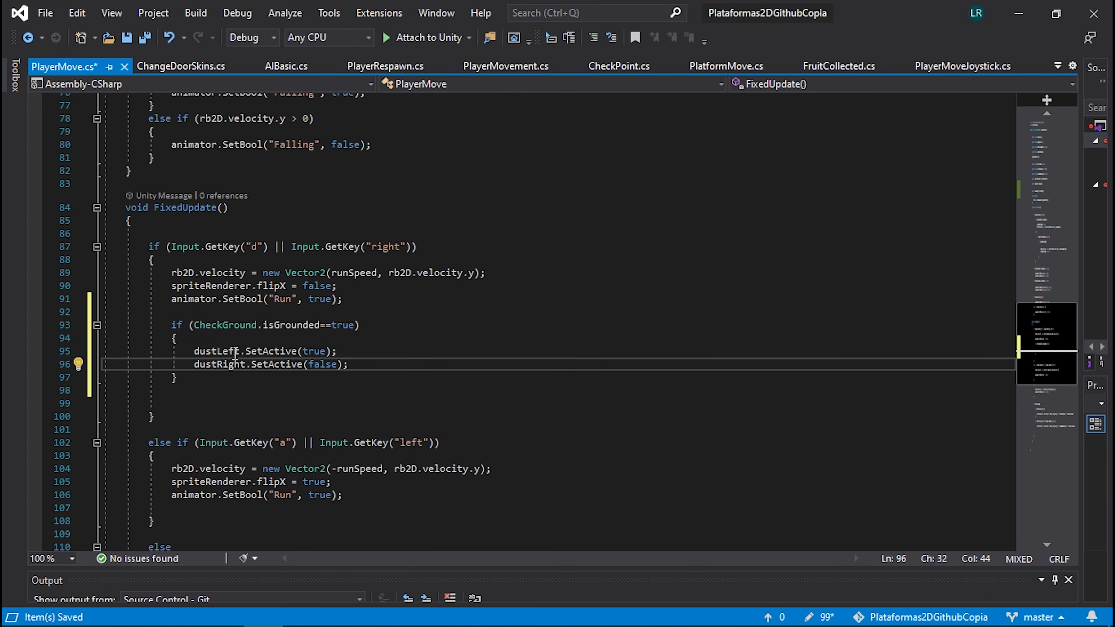
pyautogui.moveTo(192, 352); pyautogui.dragTo(337, 352)
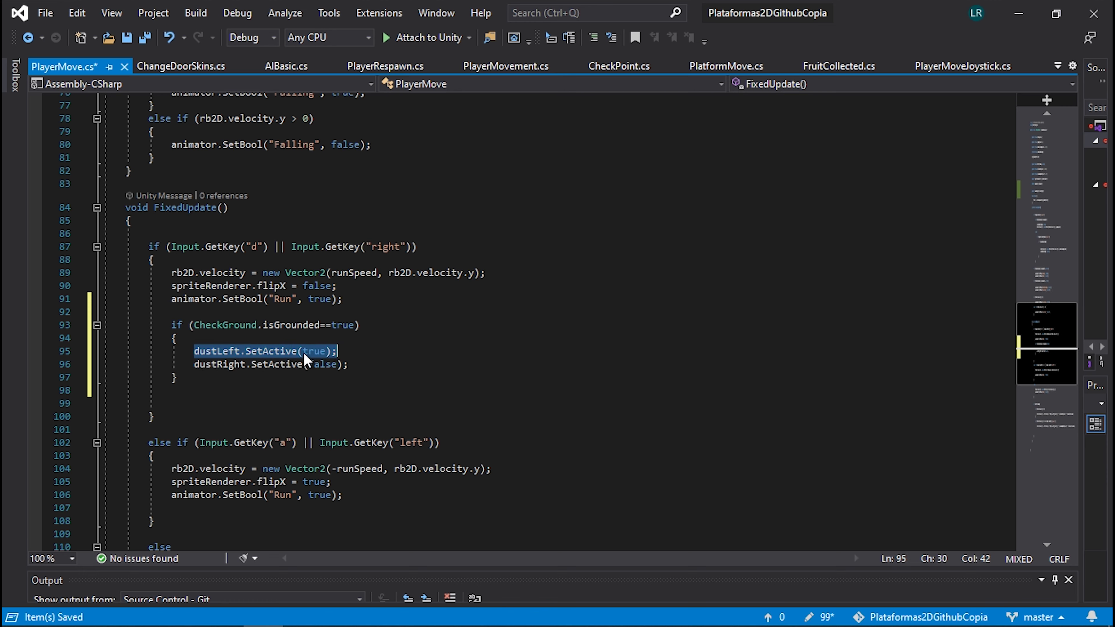
pyautogui.moveTo(189, 364); pyautogui.dragTo(362, 365)
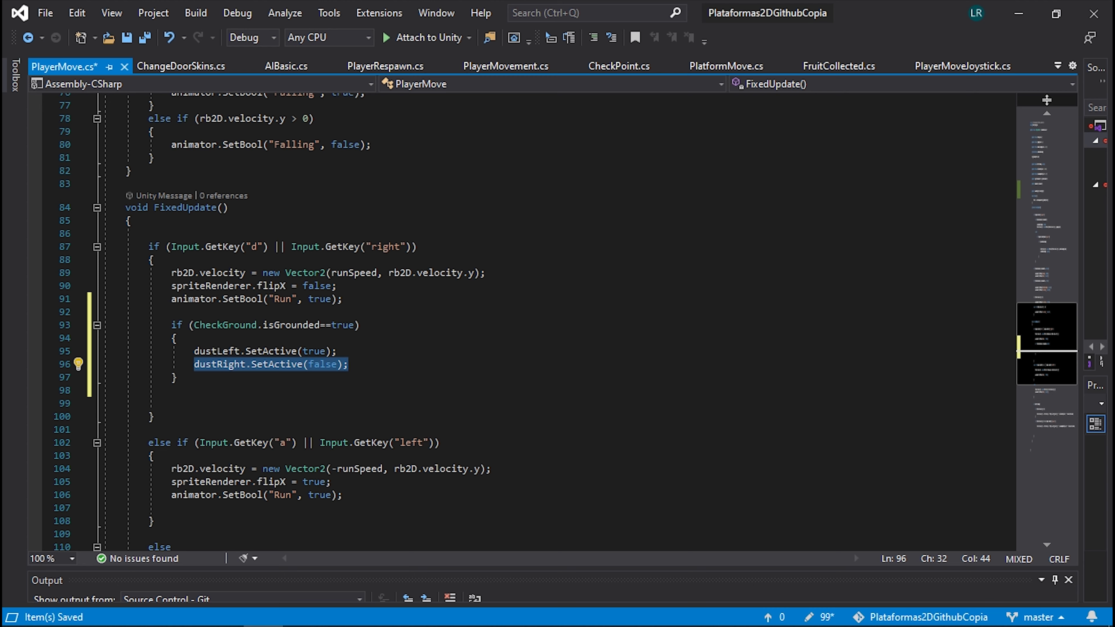
pyautogui.scroll(-1, 397, 276)
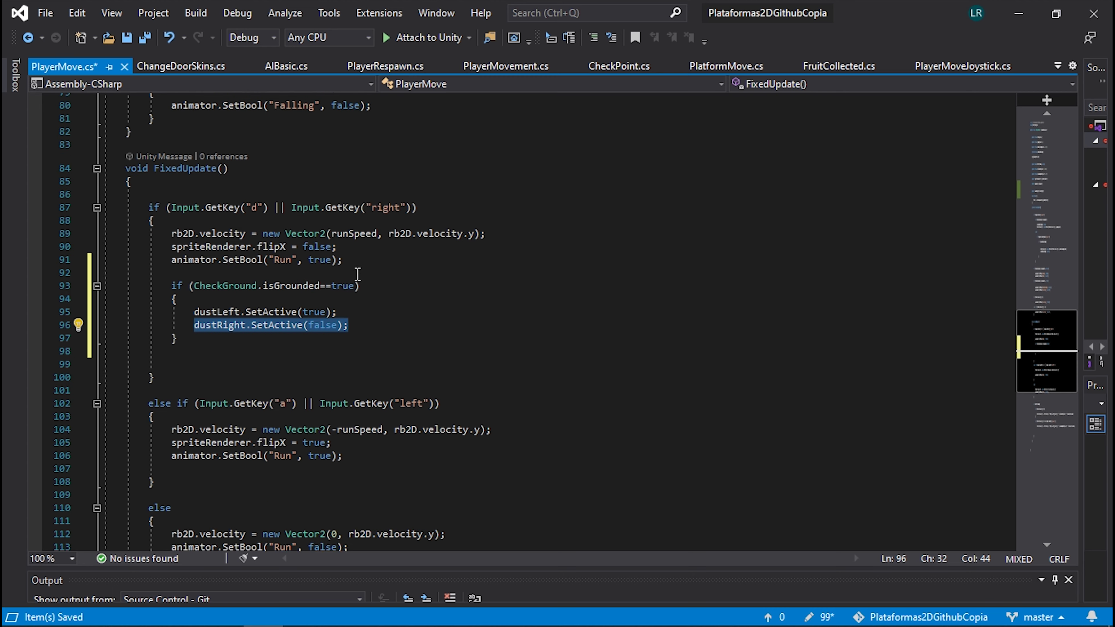
pyautogui.scroll(-2, 356, 273)
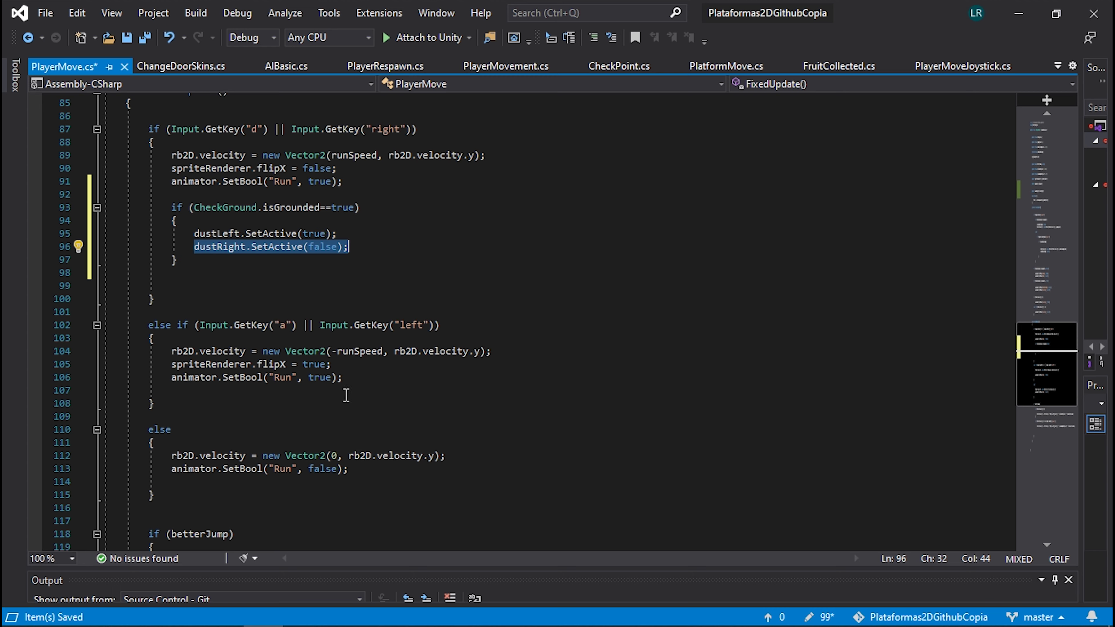
# Step: Paste a copy of the grounded dust if-block into the left-running branch
pyautogui.click(379, 379)
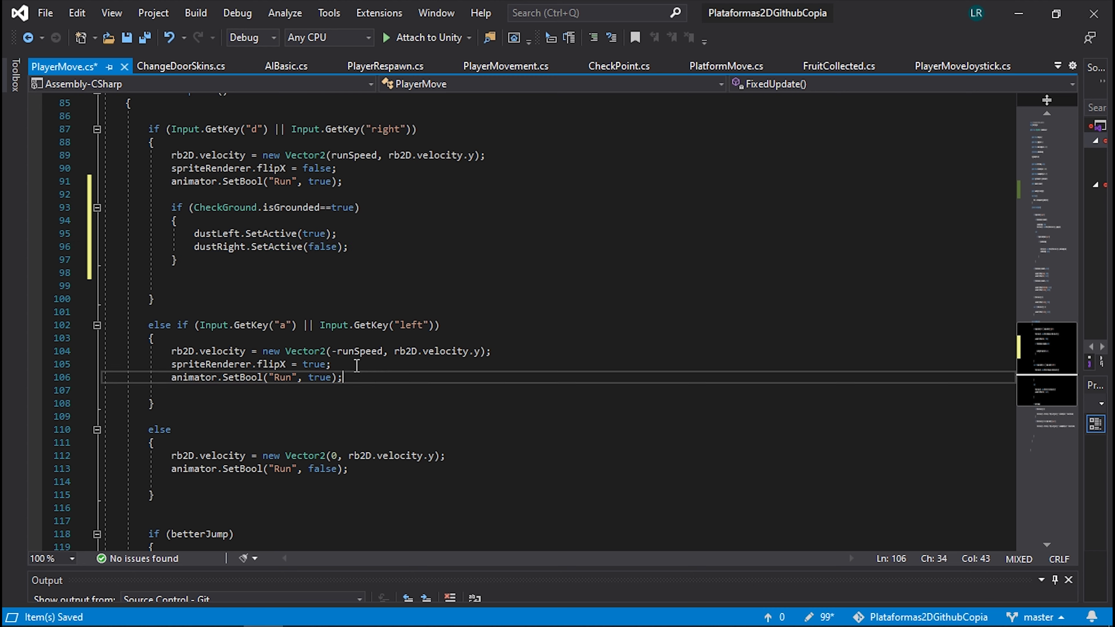
pyautogui.press('Return')
pyautogui.click(165, 209)
pyautogui.moveTo(166, 209); pyautogui.dragTo(197, 263)
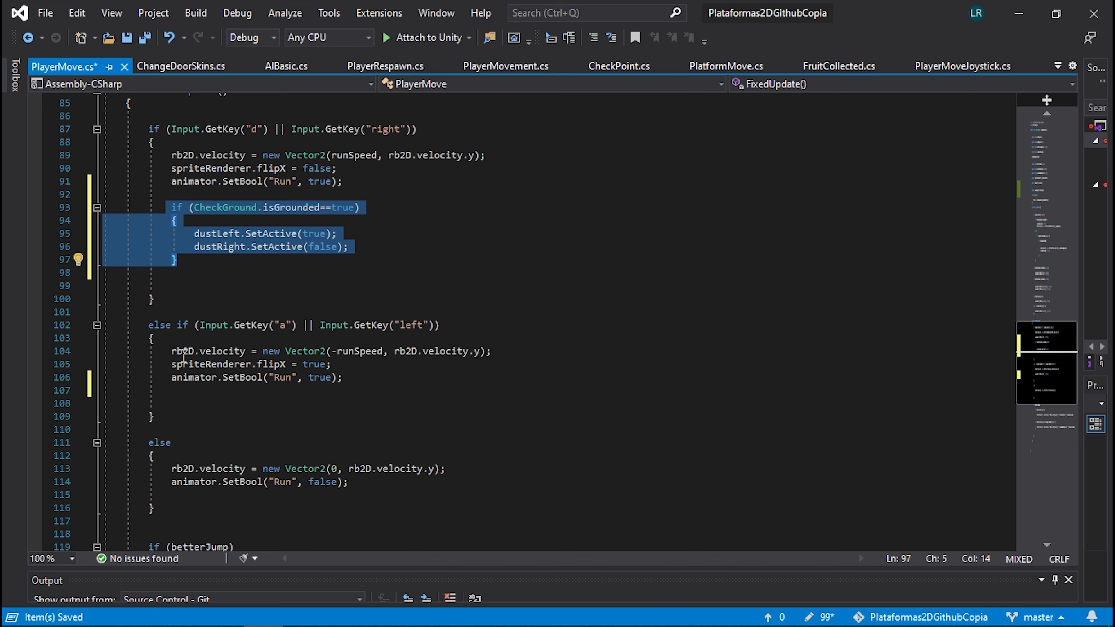
pyautogui.hotkey('ctrl', 'c')
pyautogui.click(183, 402)
pyautogui.hotkey('ctrl', 'v')
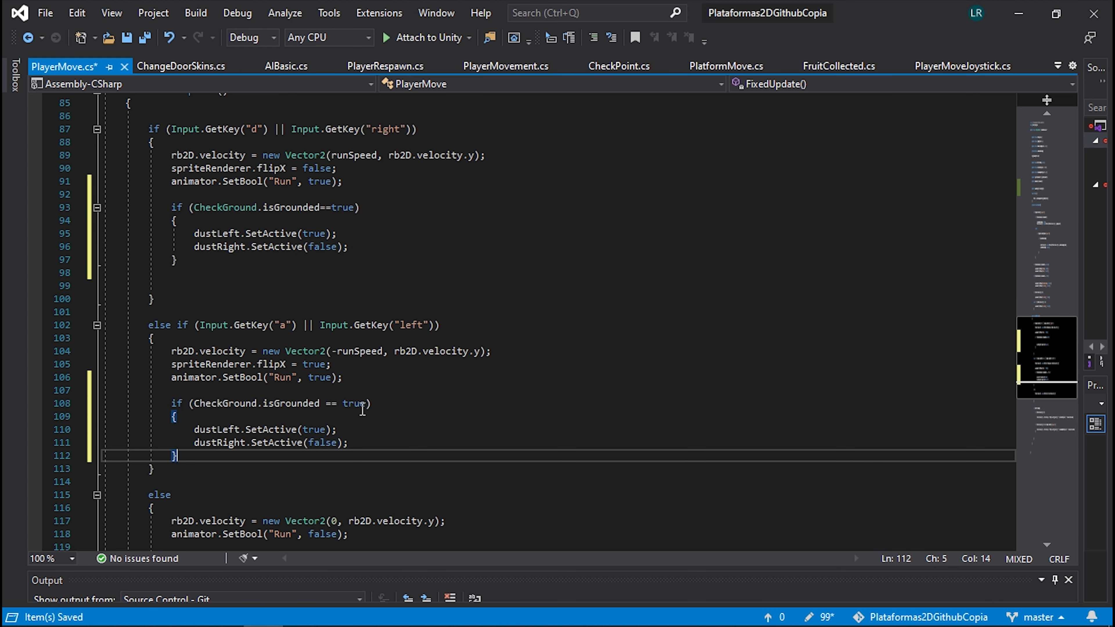
# Step: In the left branch, set dustLeft to false and dustRight to true, then save
pyautogui.scroll(-3, 360, 391)
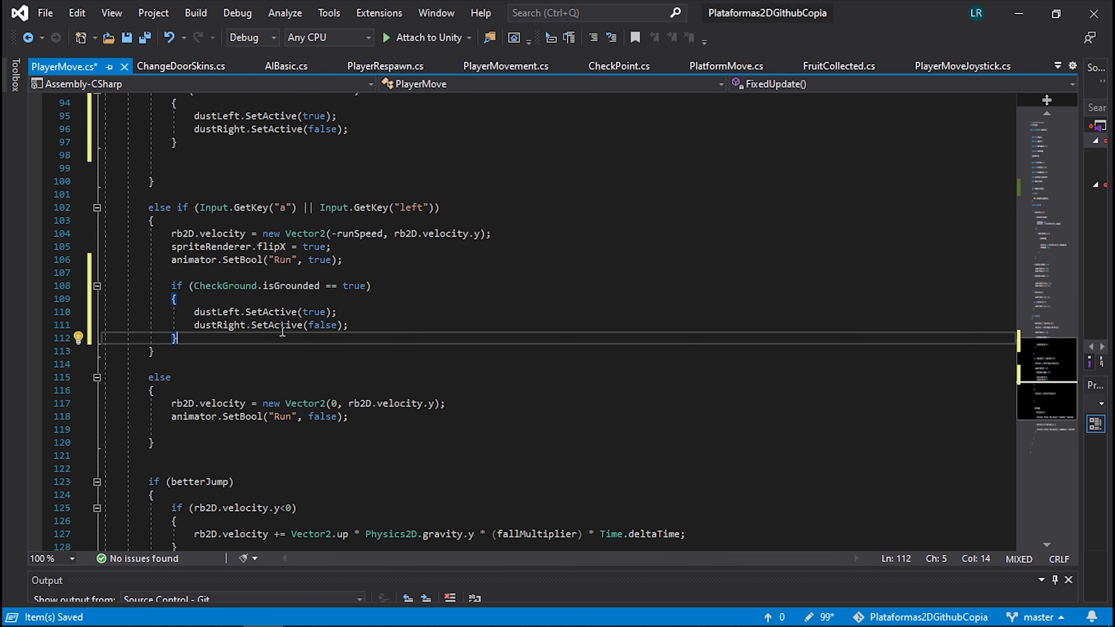
pyautogui.doubleClick(314, 311)
pyautogui.press('BackSpace')
pyautogui.write('false')
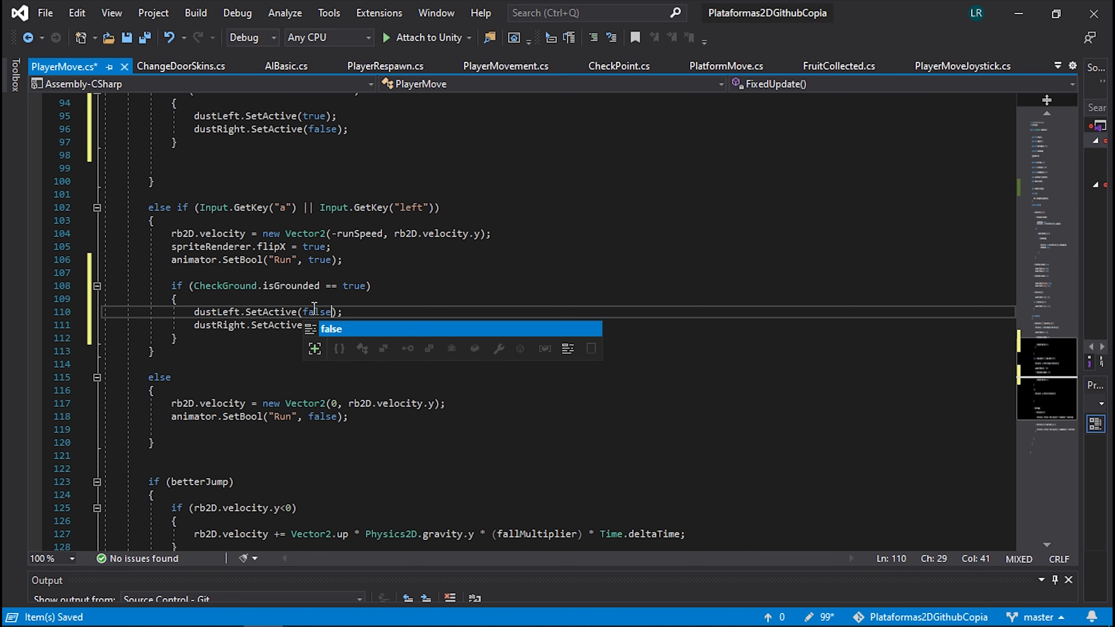
pyautogui.doubleClick(323, 327)
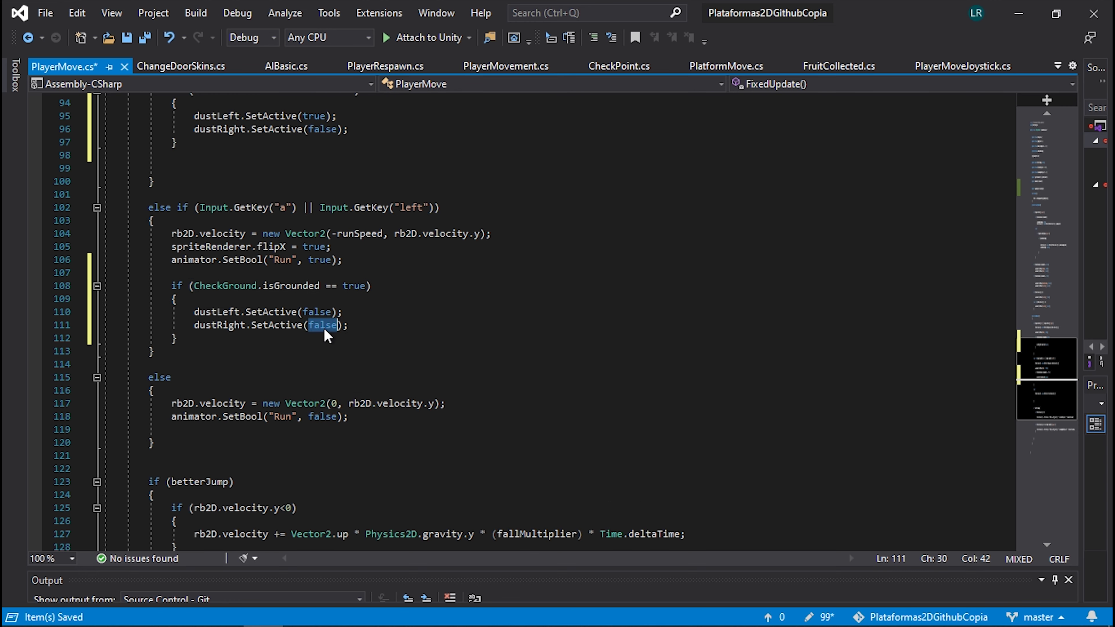
pyautogui.write('tru')
pyautogui.press('Tab')
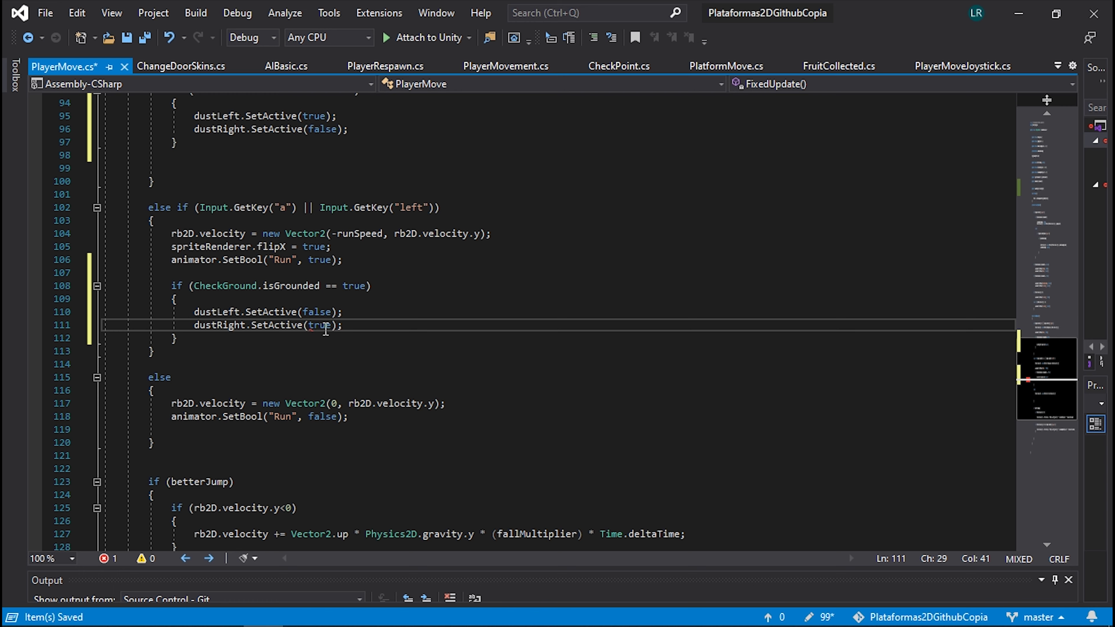
pyautogui.click(372, 324)
pyautogui.hotkey('ctrl', 's')
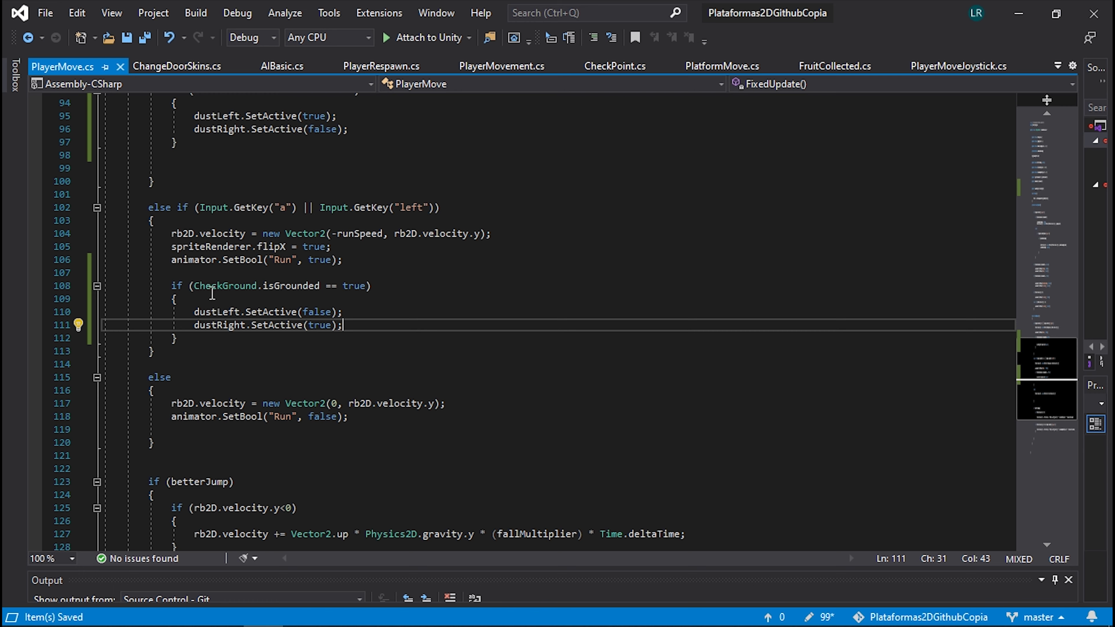
# Step: Add both dust SetActive(false) lines to the idle branch, save, and return to Unity
pyautogui.moveTo(195, 311); pyautogui.dragTo(363, 325)
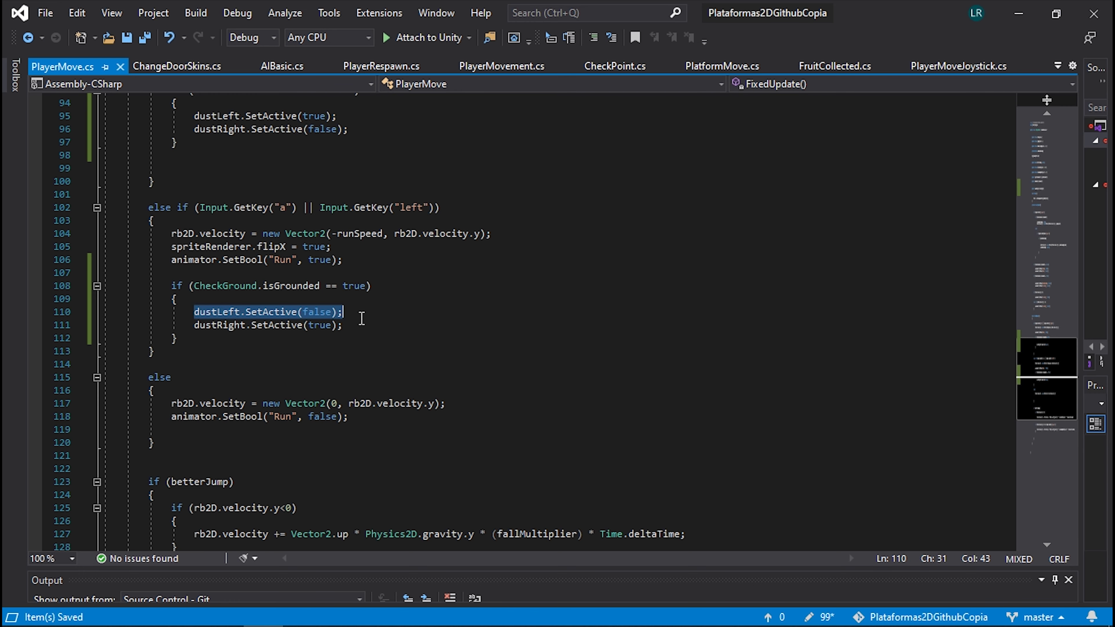
pyautogui.click(351, 418)
pyautogui.press('Return')
pyautogui.press('Return')
pyautogui.hotkey('ctrl', 'v')
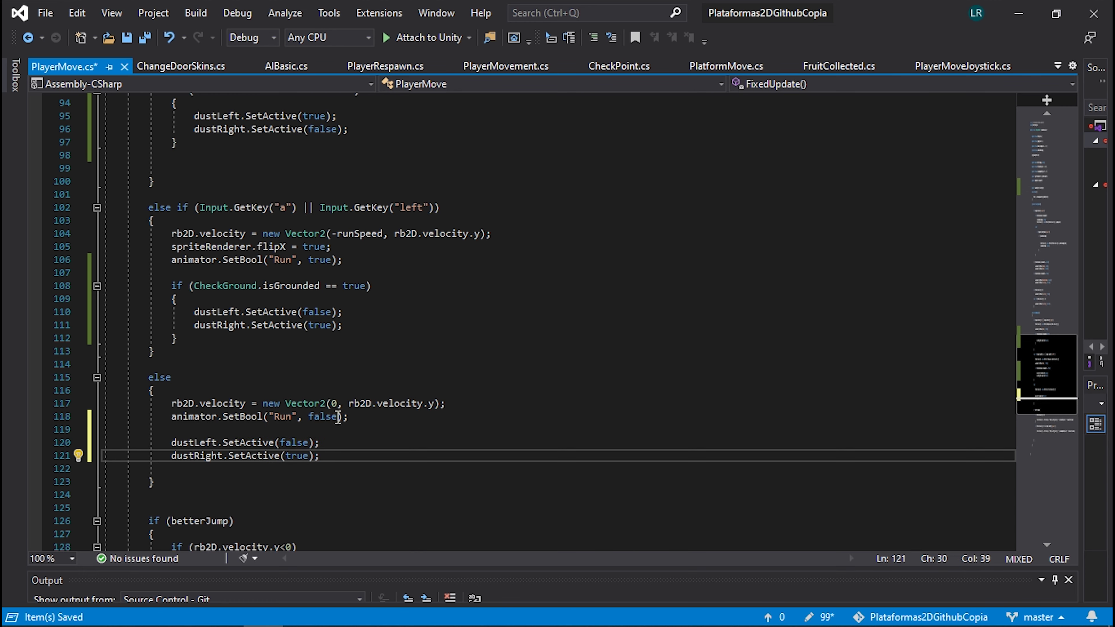
pyautogui.doubleClick(302, 456)
pyautogui.write('fals')
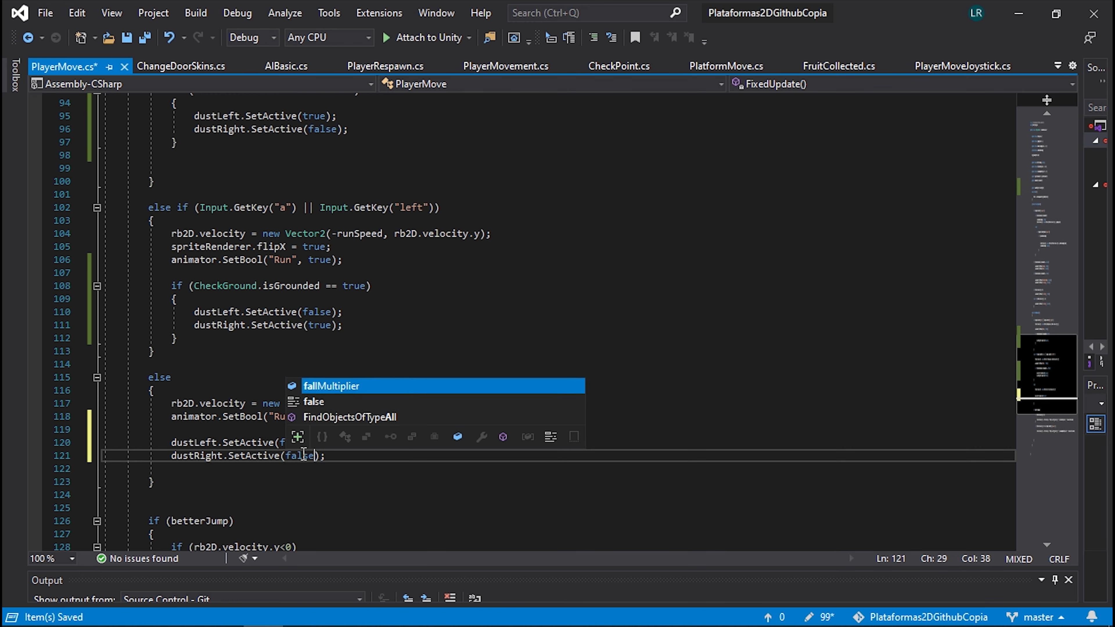
pyautogui.write('e')
pyautogui.click(507, 309)
pyautogui.hotkey('ctrl', 's')
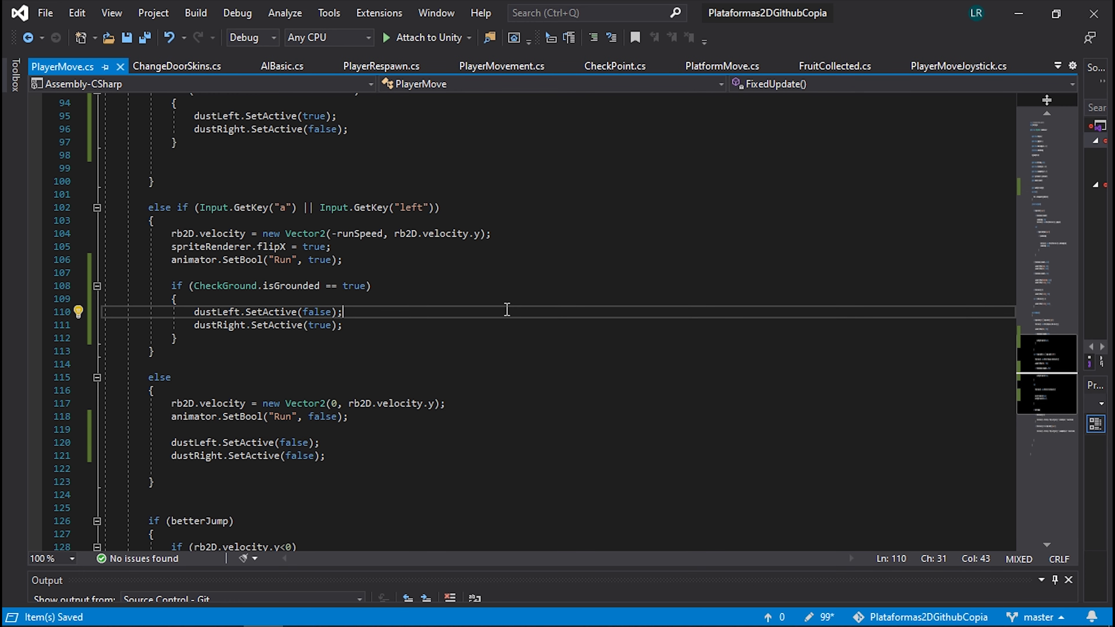
pyautogui.scroll(4, 510, 310)
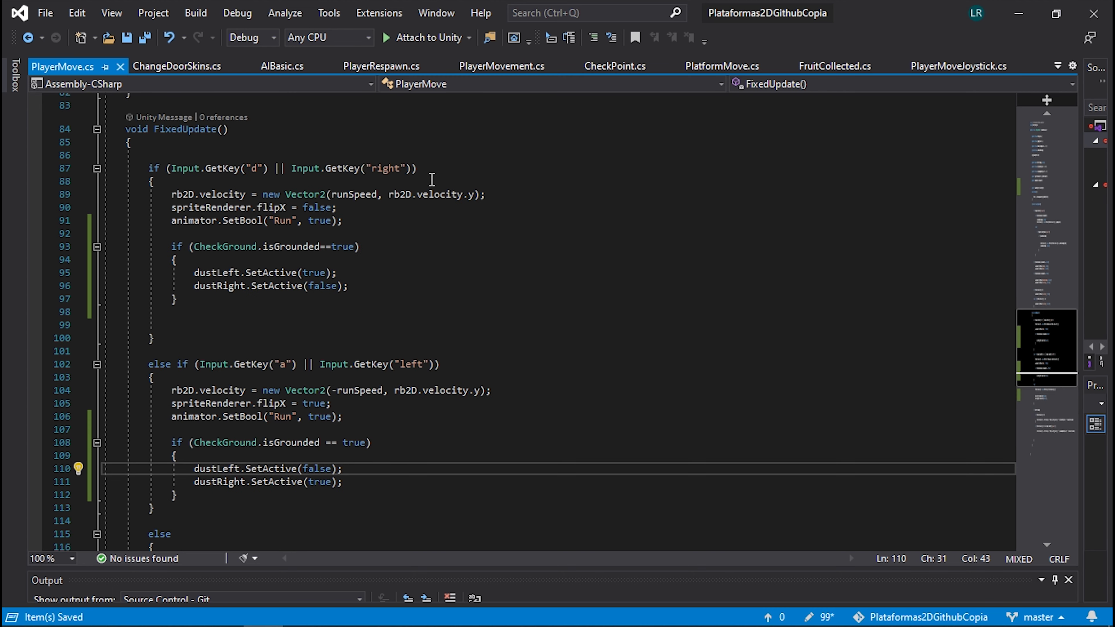
pyautogui.scroll(-4, 388, 380)
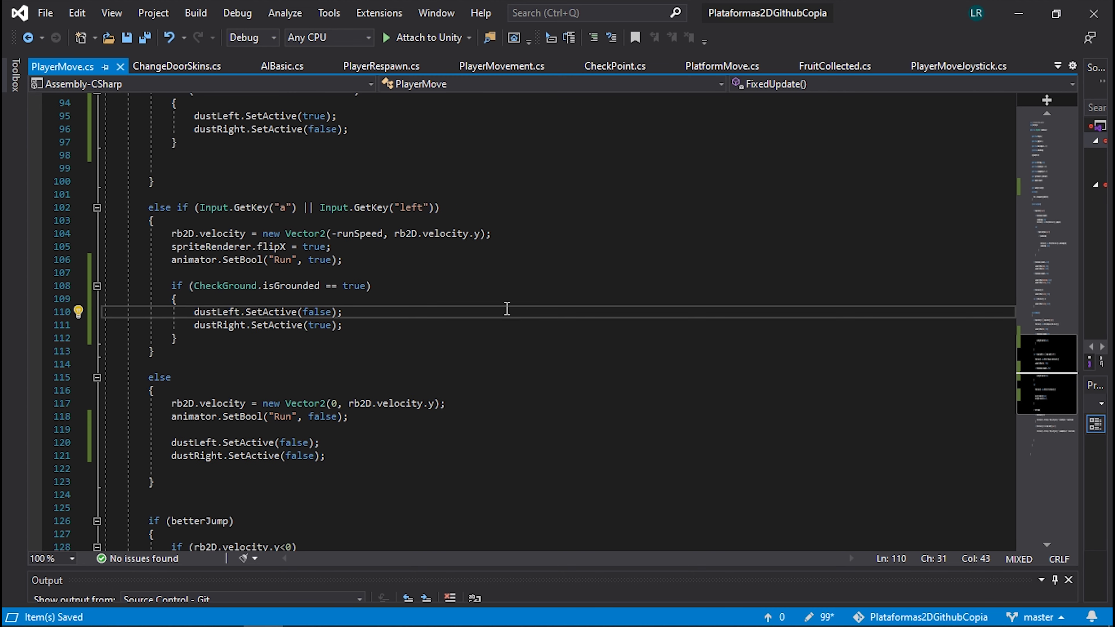
pyautogui.hotkey('alt', 'Tab')
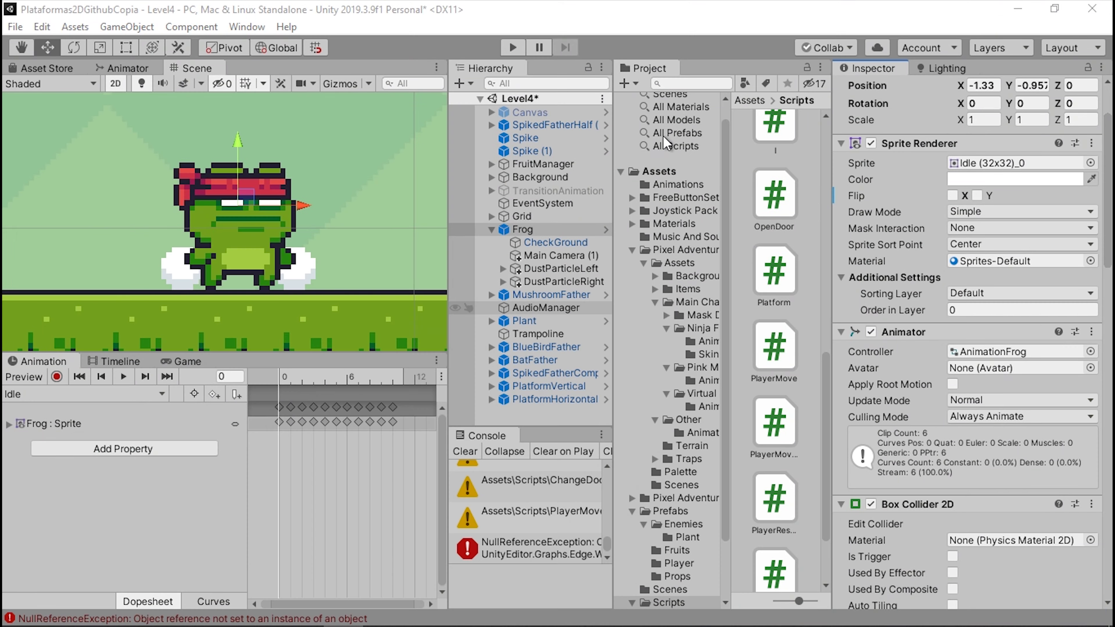
# Step: Deactivate DustParticleLeft and DustParticleRight, clear the console, and run a quick Play test
pyautogui.click(550, 269)
pyautogui.keyDown('shift'); pyautogui.click(557, 282); pyautogui.keyUp('shift')
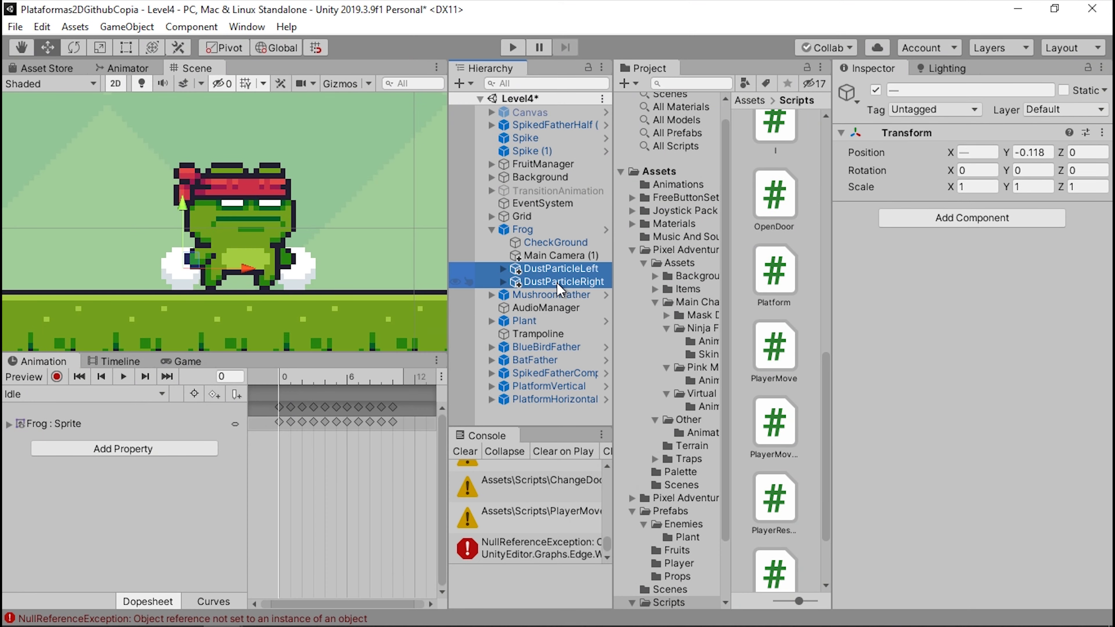
pyautogui.click(875, 90)
pyautogui.scroll(-3, 234, 259)
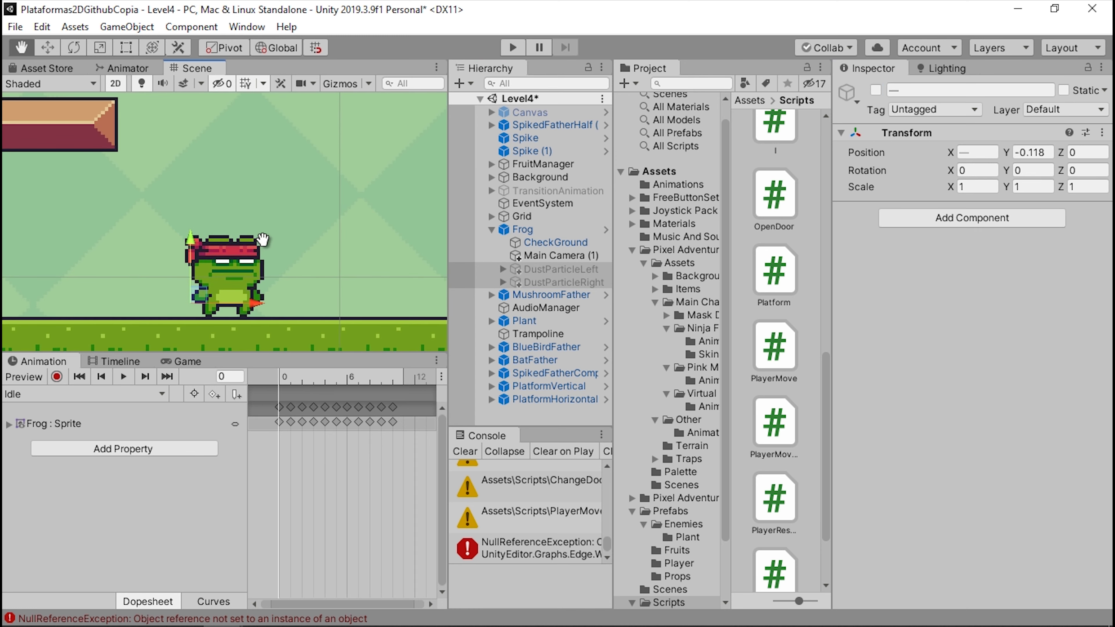
pyautogui.click(473, 452)
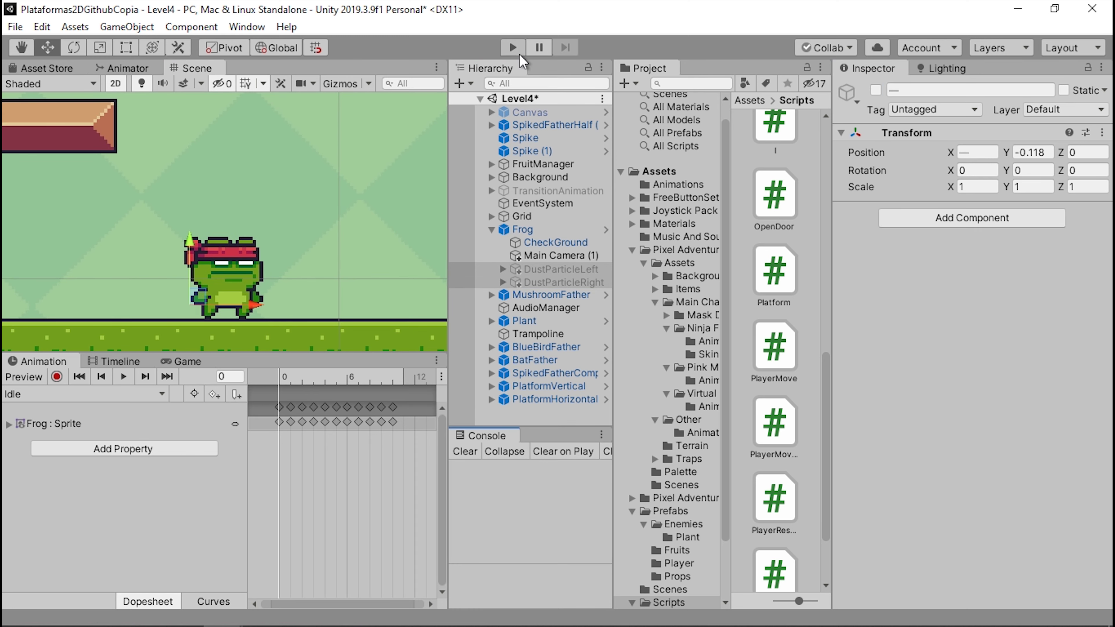
pyautogui.click(513, 48)
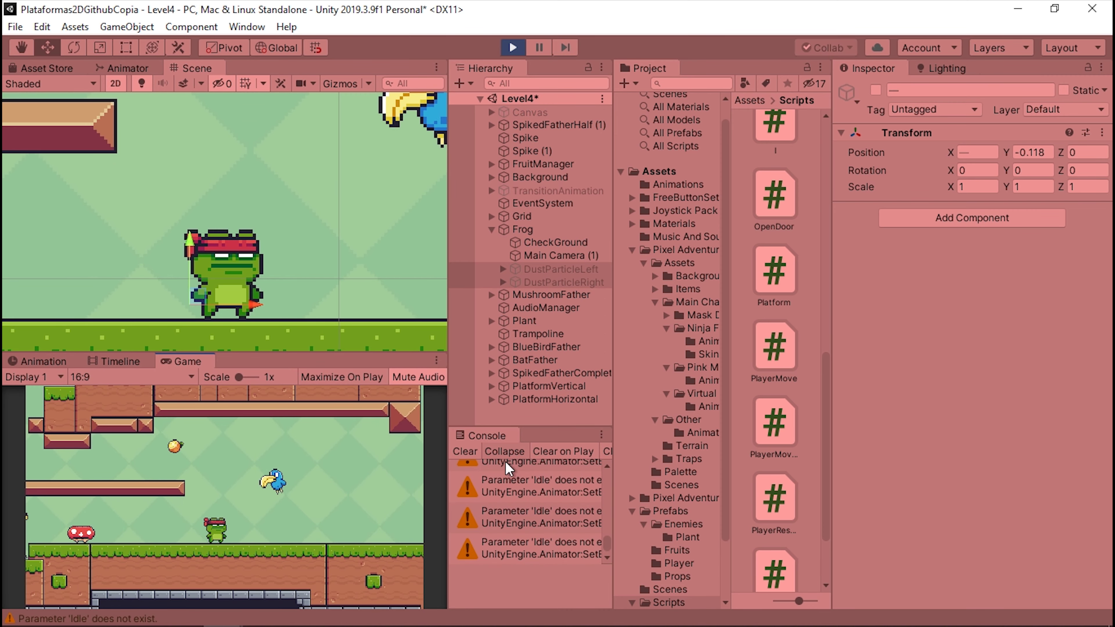
pyautogui.click(512, 47)
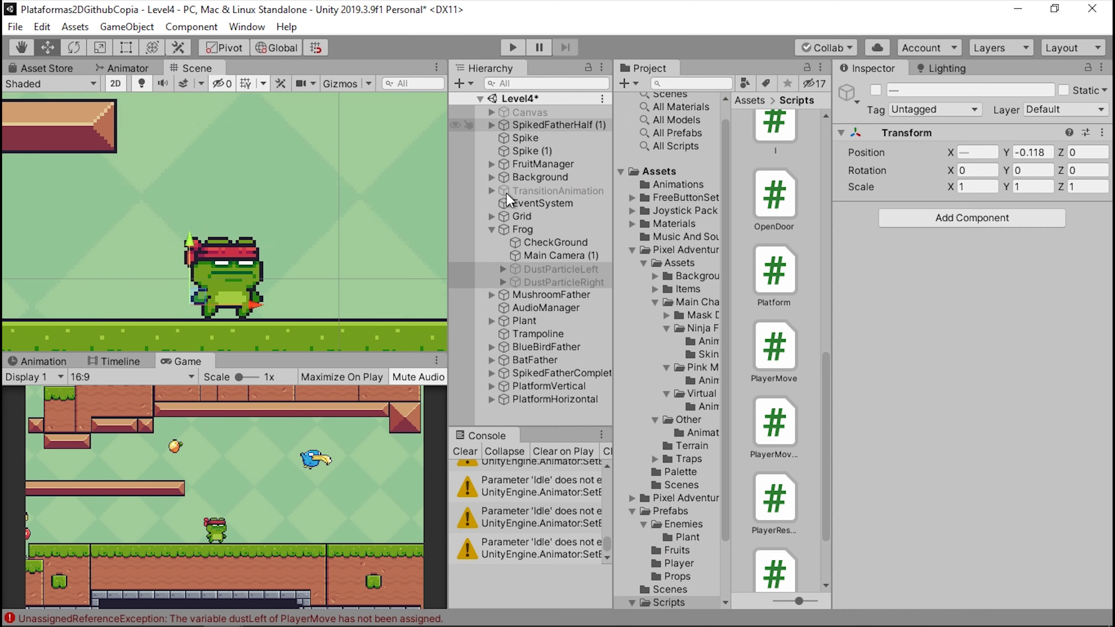
# Step: On the Frog, drag DustParticleLeft into Dust Left and DustParticleRight into Dust Right
pyautogui.click(522, 230)
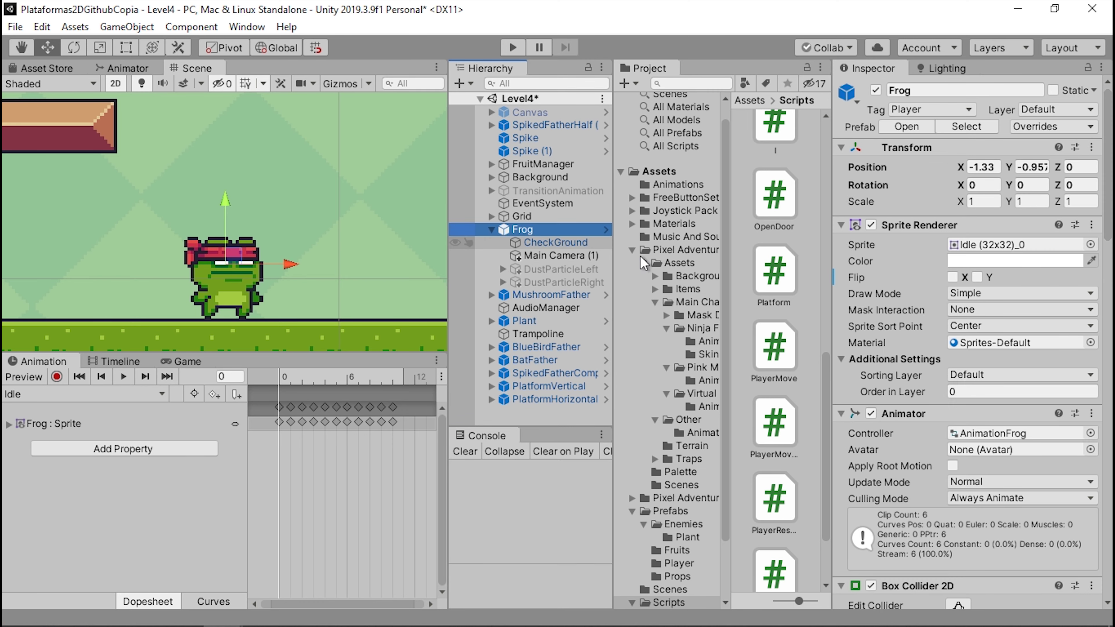
pyautogui.scroll(-10, 942, 371)
pyautogui.scroll(-2, 941, 371)
pyautogui.scroll(-6, 942, 371)
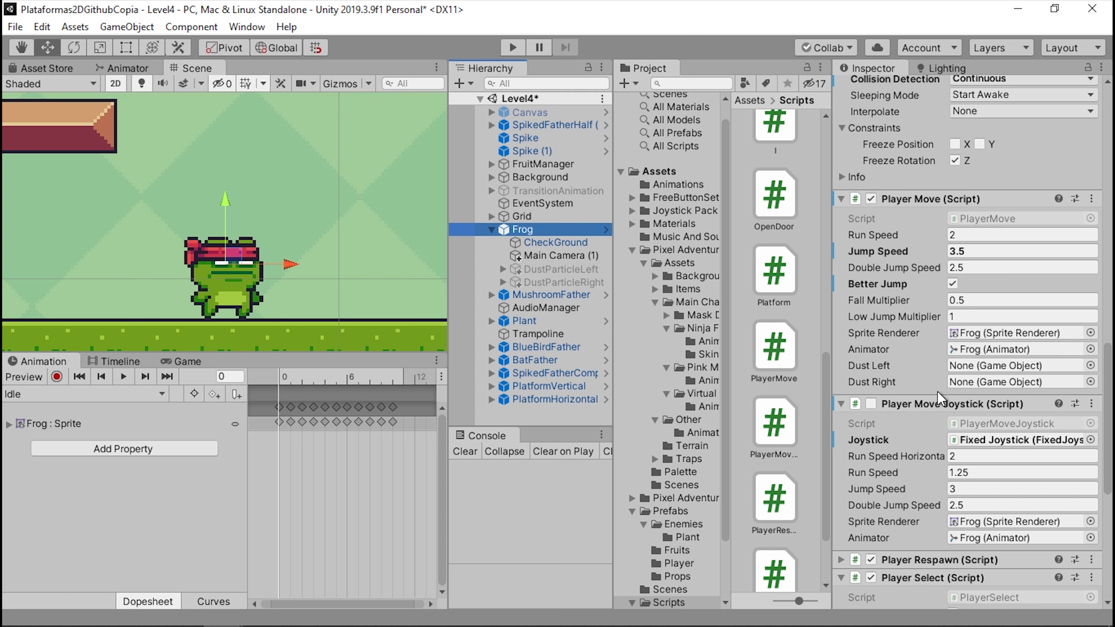
pyautogui.moveTo(555, 268)
pyautogui.mouseDown()
pyautogui.moveTo(1000, 356)
pyautogui.moveTo(998, 365)
pyautogui.mouseUp()
pyautogui.moveTo(562, 282)
pyautogui.mouseDown()
pyautogui.moveTo(965, 345)
pyautogui.moveTo(1009, 382)
pyautogui.mouseUp()
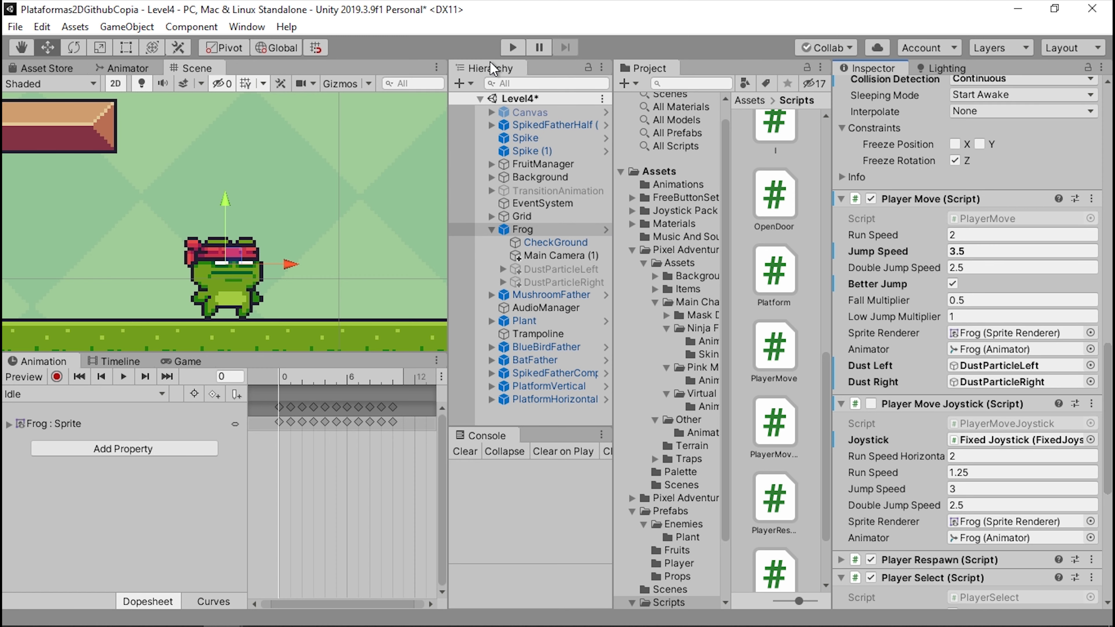
# Step: Play the level, running the frog left and right and jumping up the ledges, then stop
pyautogui.click(512, 47)
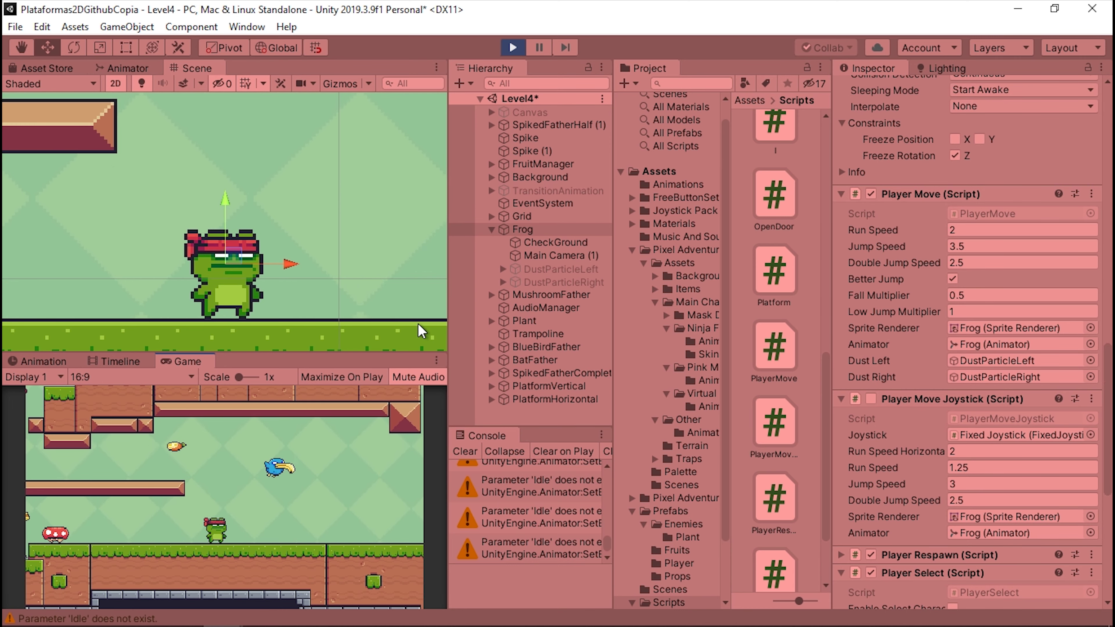
pyautogui.click(324, 267)
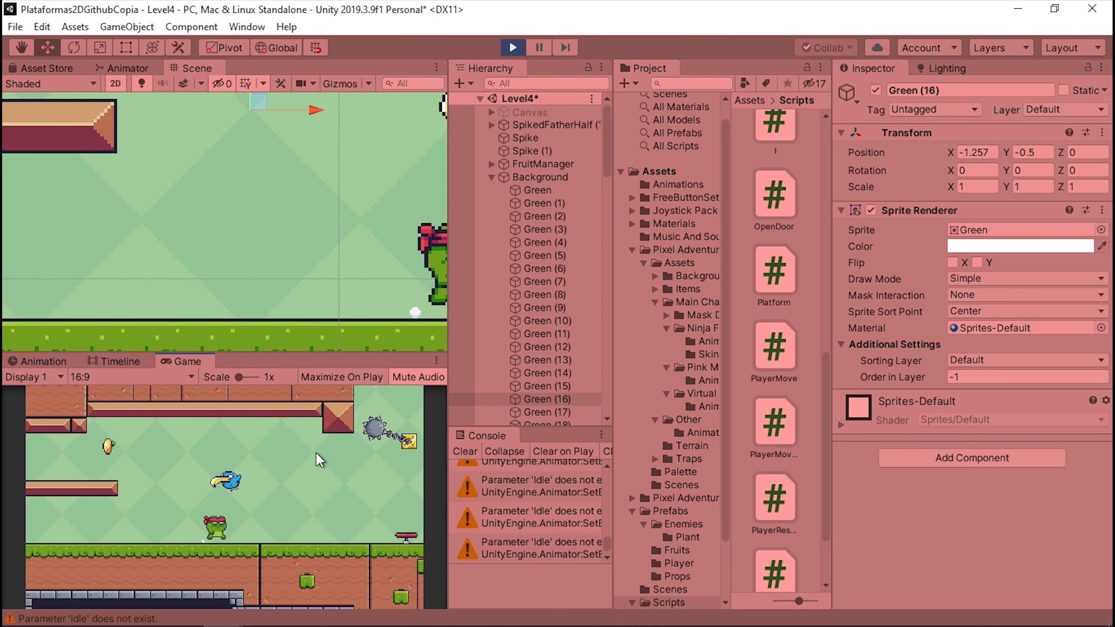
pyautogui.press('Left')
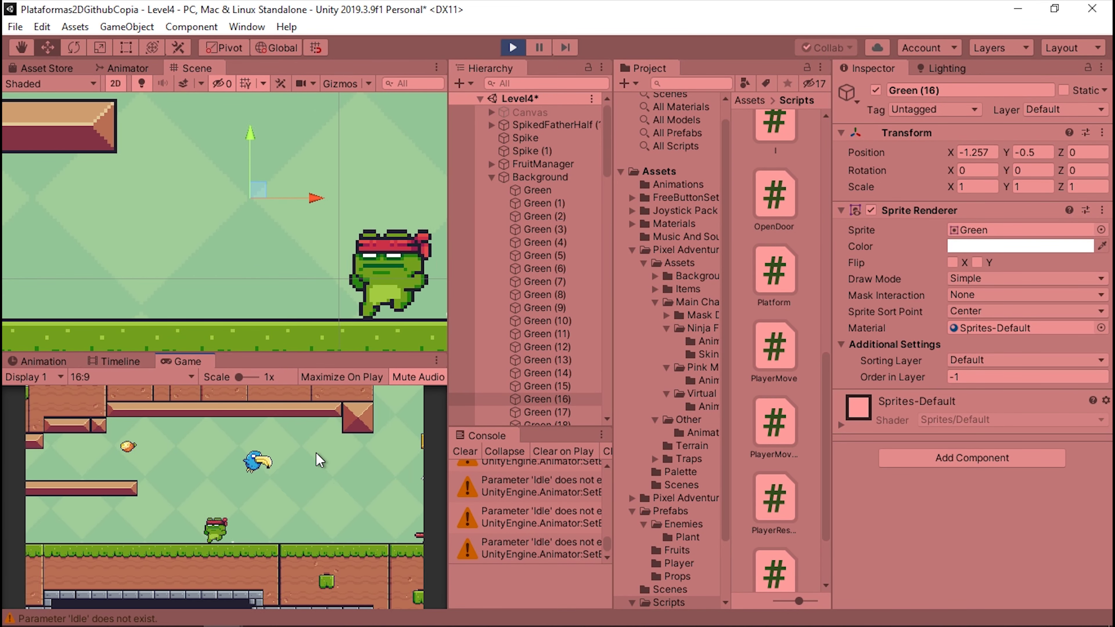
pyautogui.press('Left')
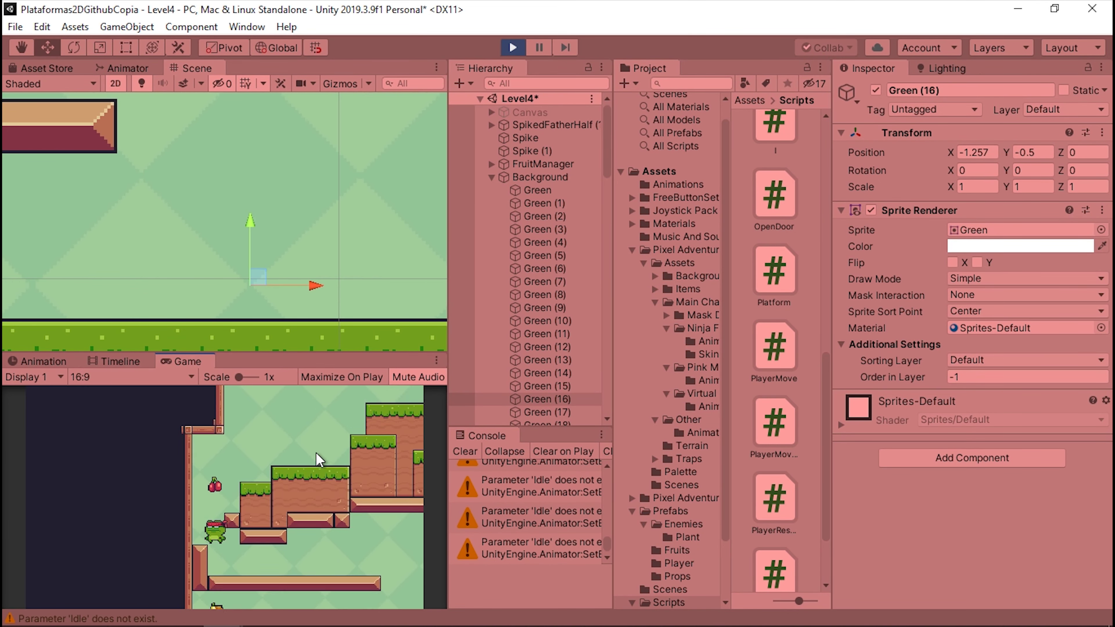
pyautogui.press('space')
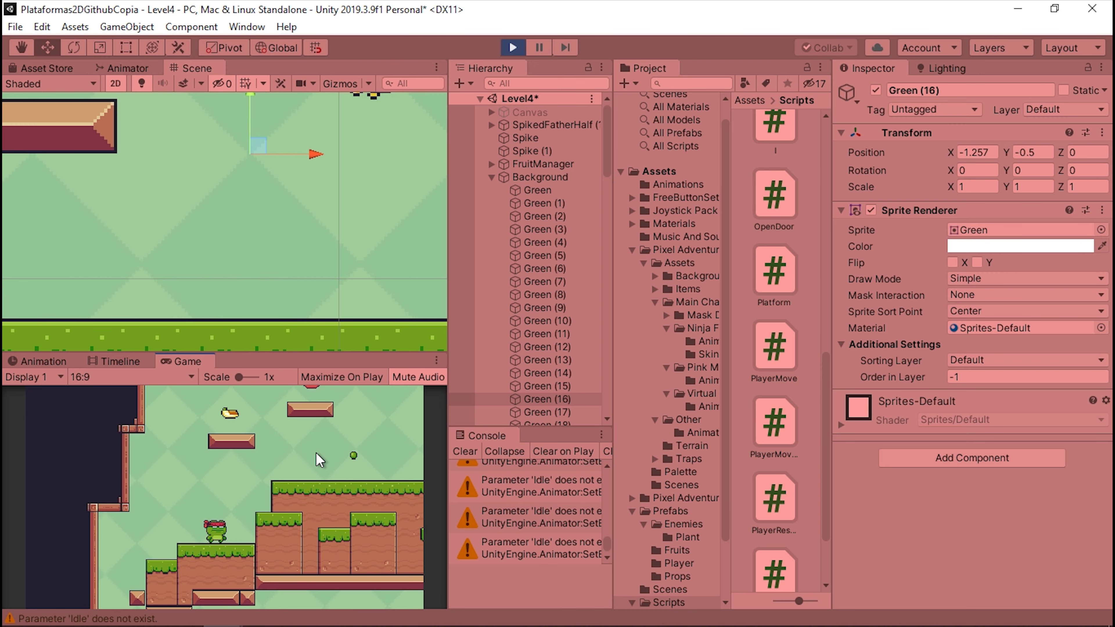
pyautogui.press('Right')
pyautogui.press('space')
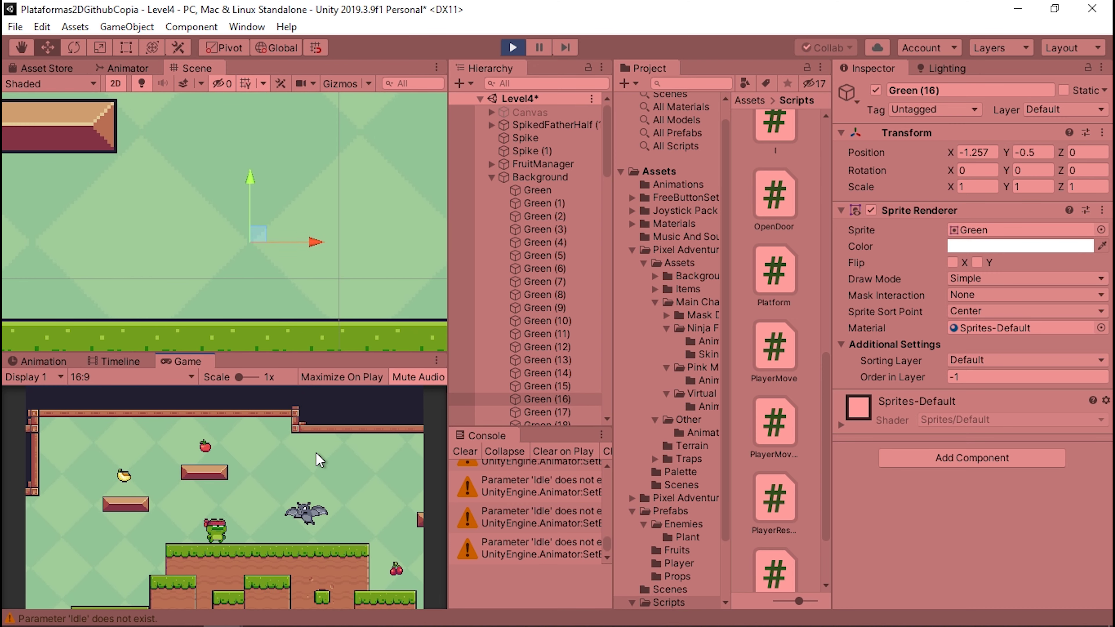
pyautogui.press('space')
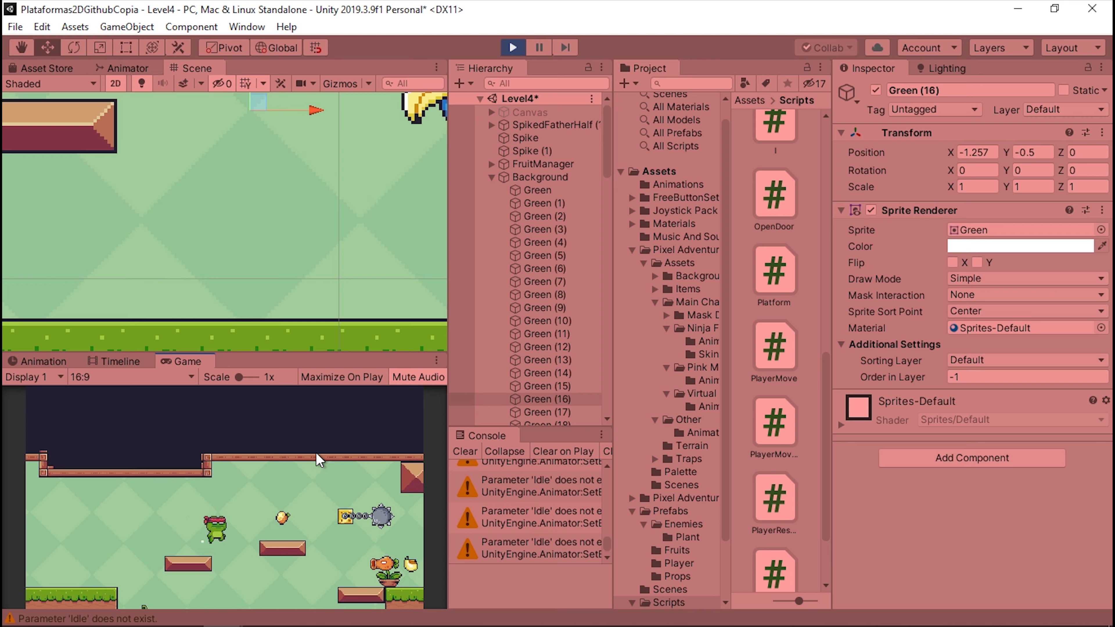
pyautogui.press('Right')
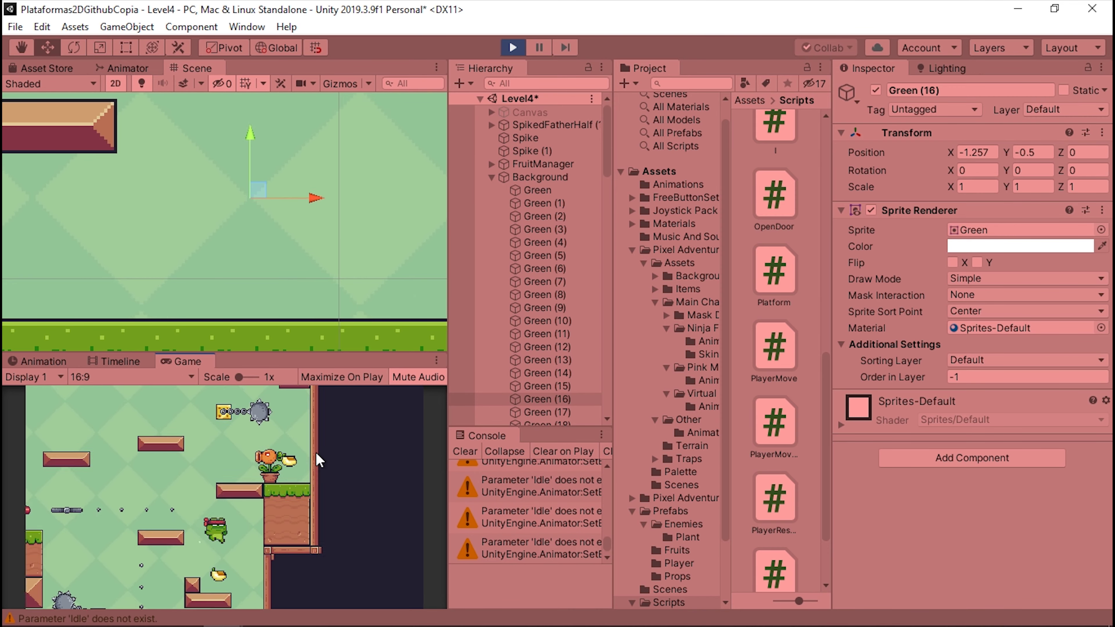
pyautogui.press('space')
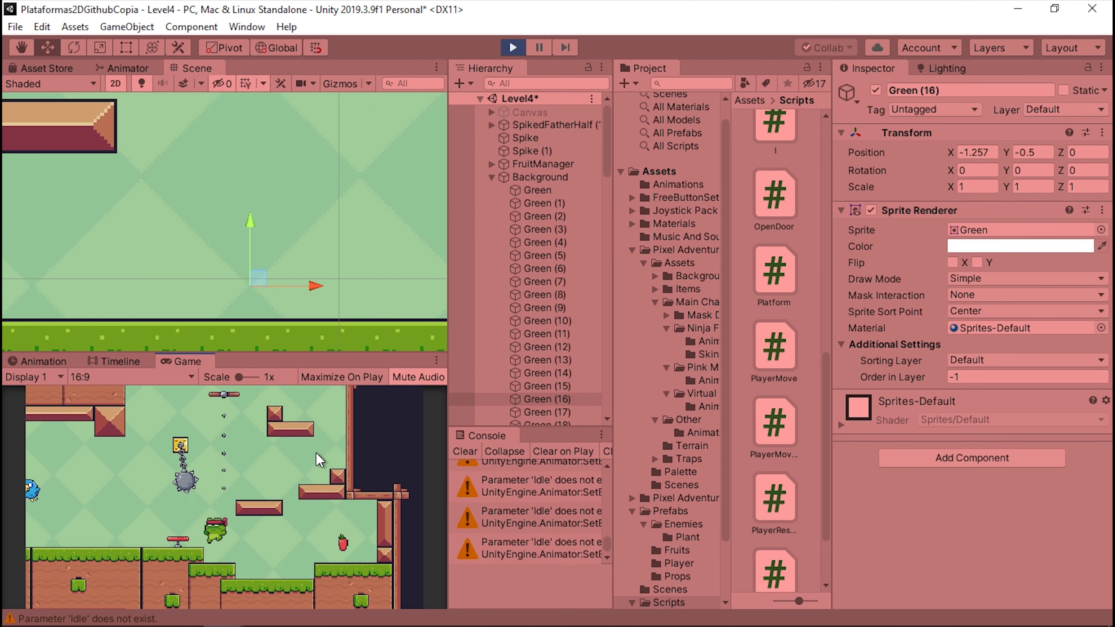
pyautogui.press('Left')
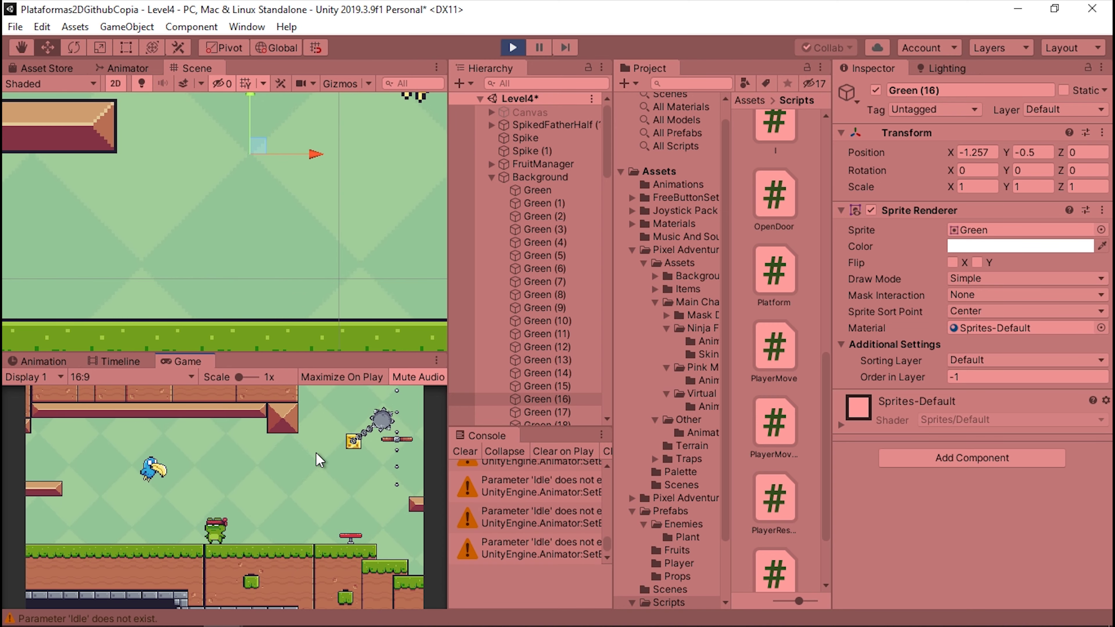
pyautogui.press('space')
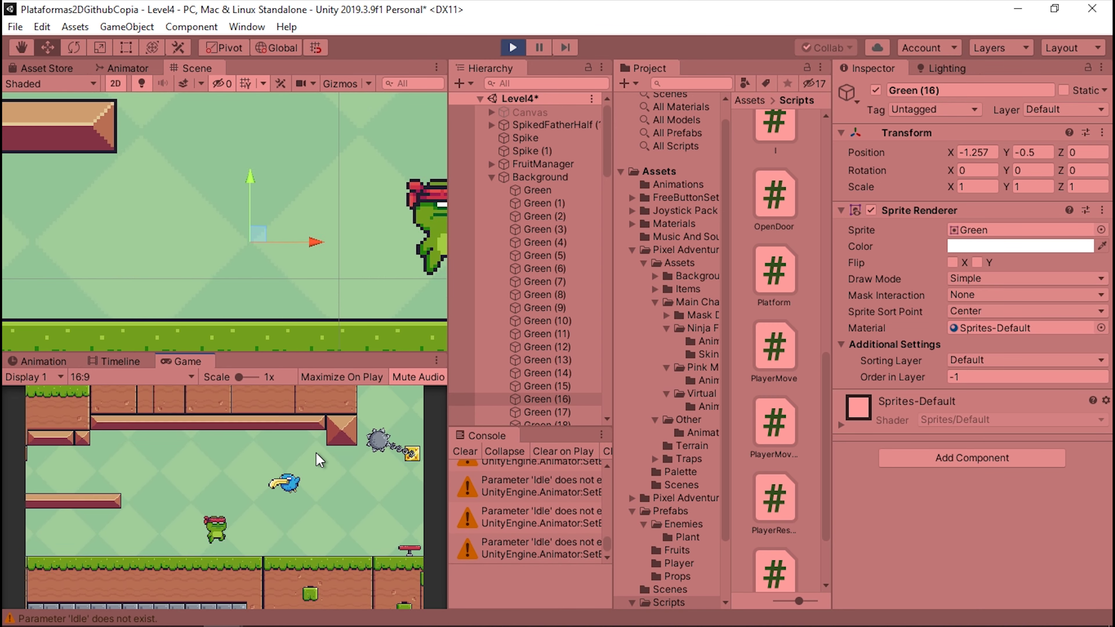
pyautogui.press('Left')
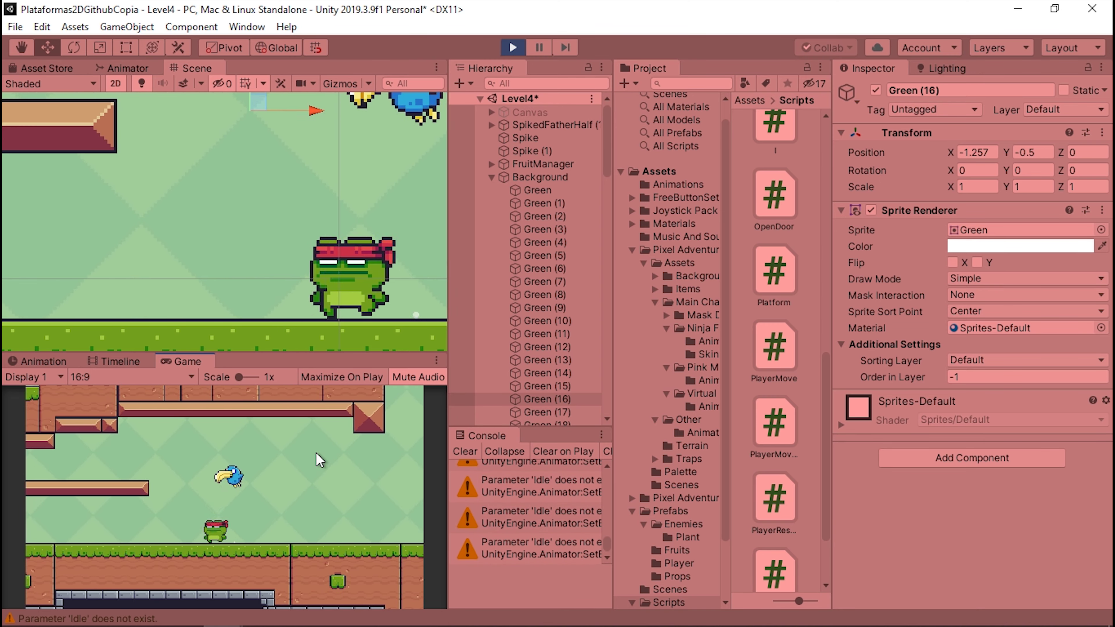
pyautogui.press('Left')
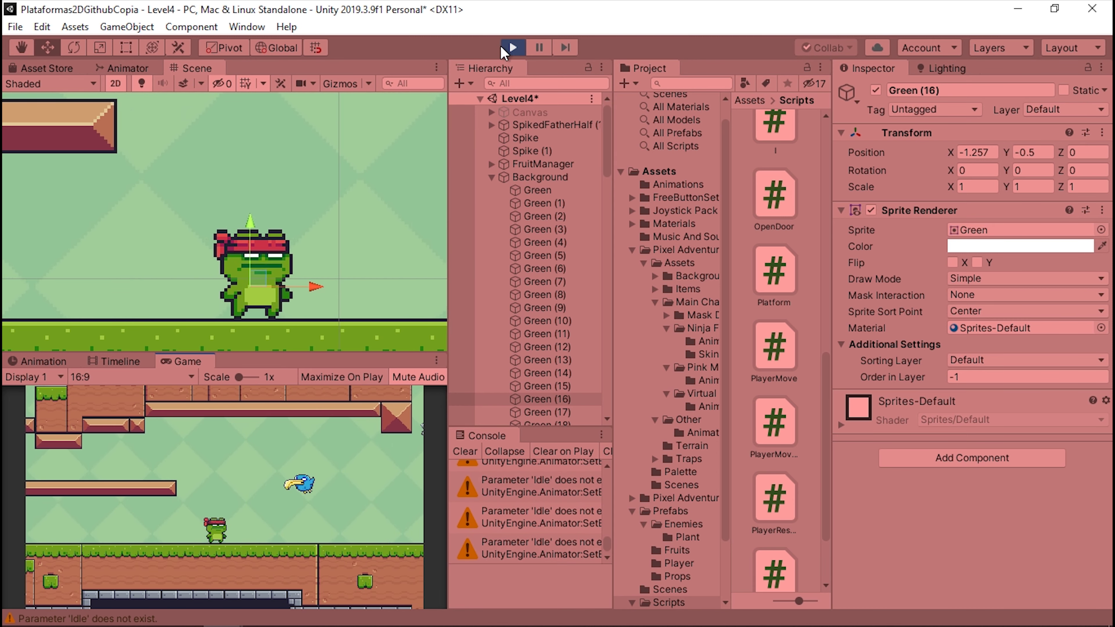
pyautogui.click(515, 44)
# Step: Select Frog and open its Player Move Joystick script in Visual Studio
pyautogui.click(492, 176)
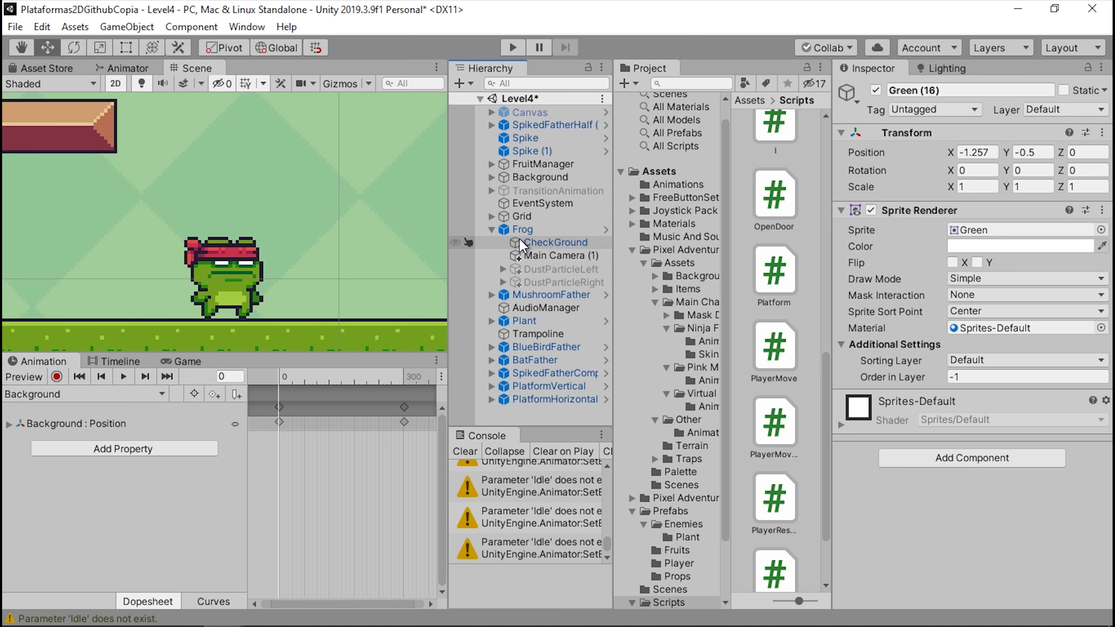
pyautogui.click(534, 235)
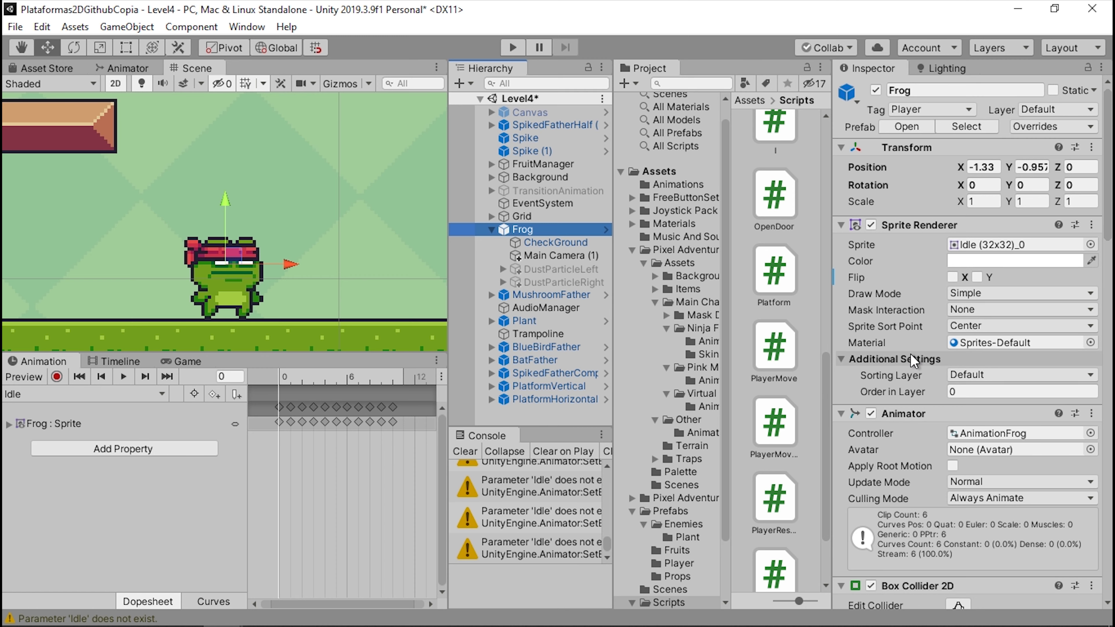
pyautogui.scroll(-10, 911, 354)
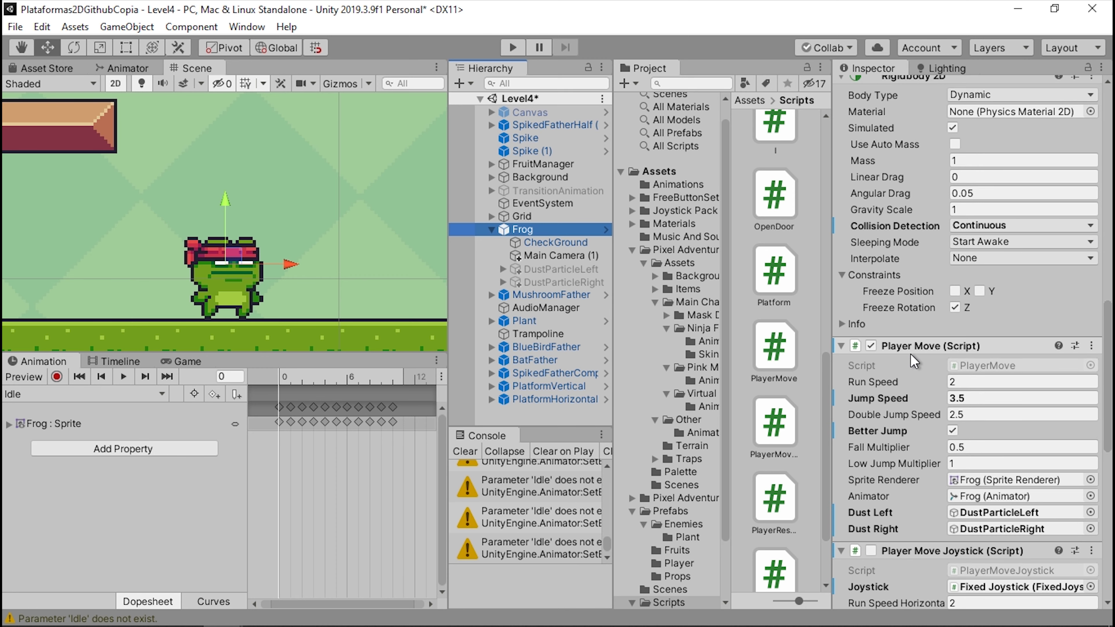
pyautogui.scroll(-10, 922, 350)
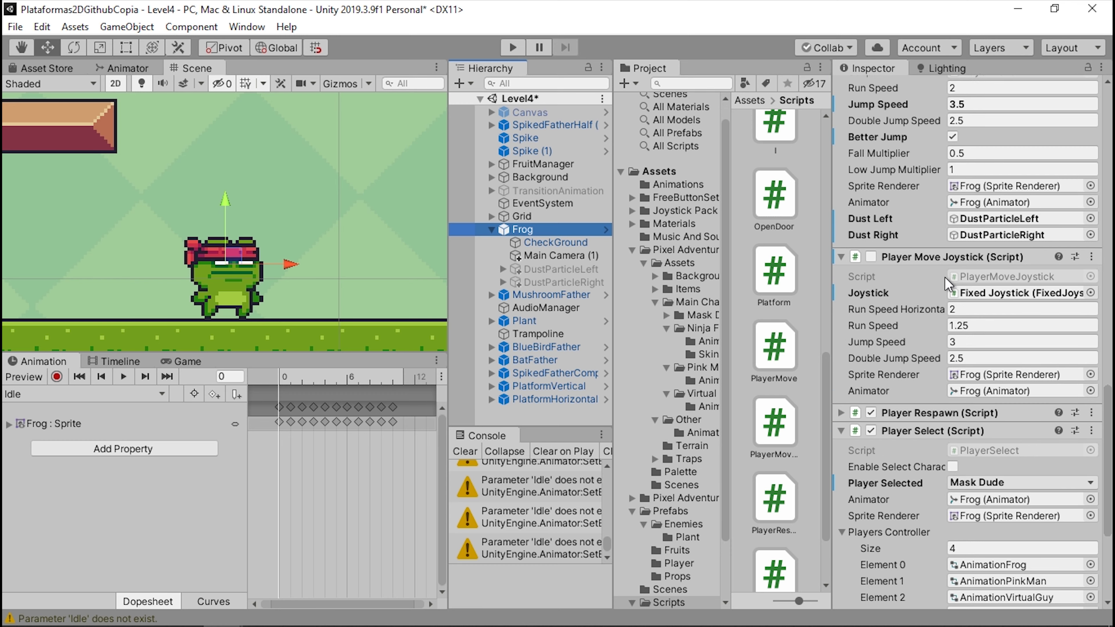
pyautogui.click(978, 277)
pyautogui.doubleClick(978, 276)
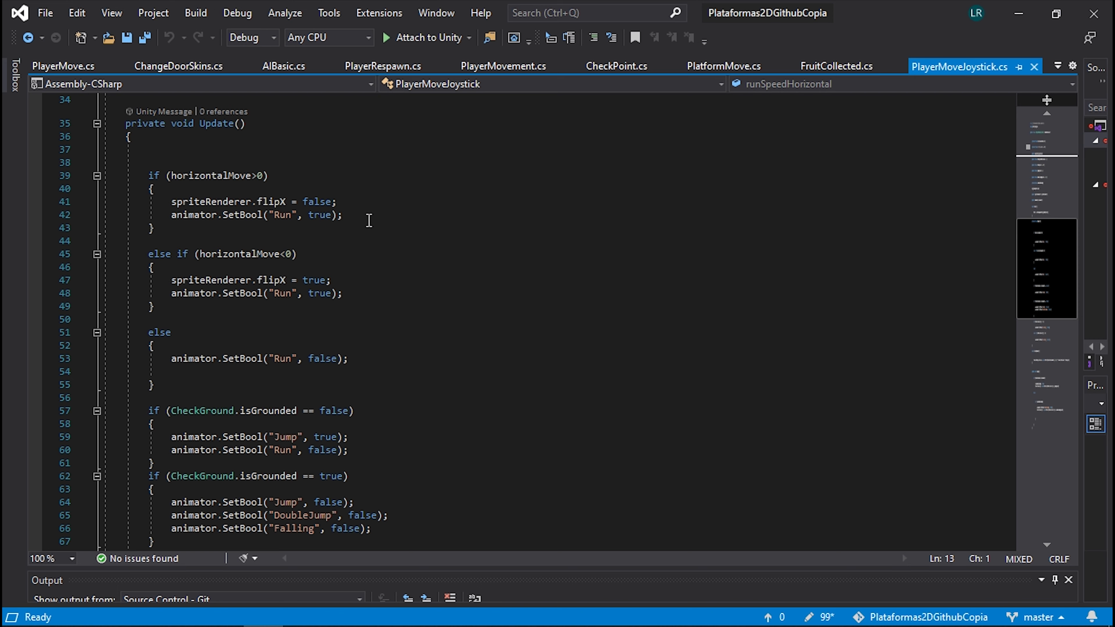
# Step: Insert a blank line after line 48 in the left-movement branch, then switch to PlayerMove.cs
pyautogui.scroll(2, 374, 219)
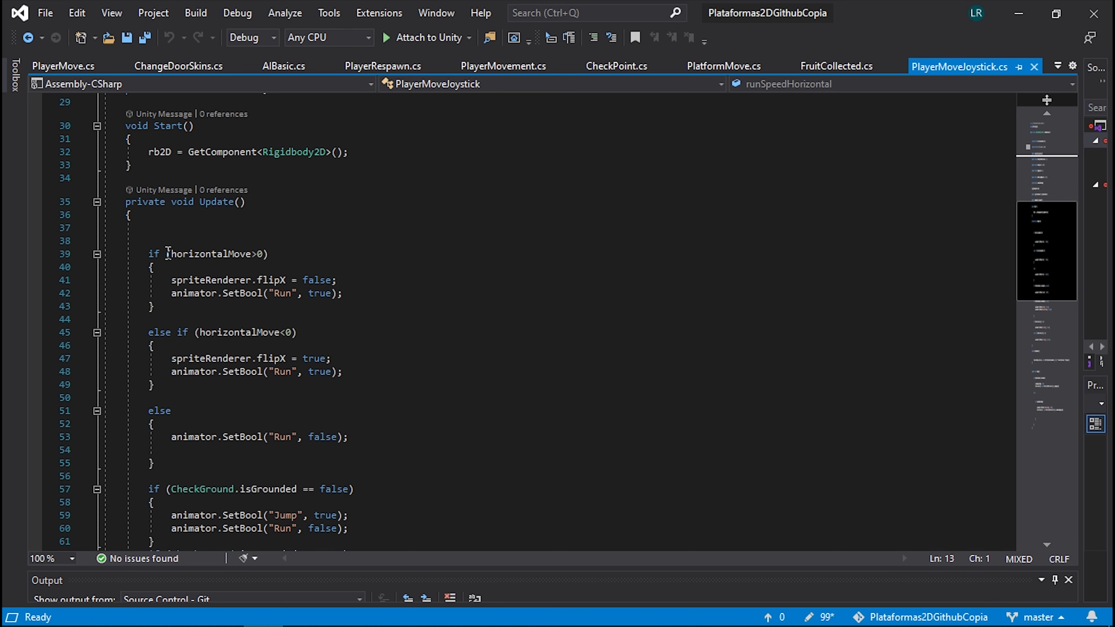
pyautogui.moveTo(168, 254); pyautogui.dragTo(269, 254)
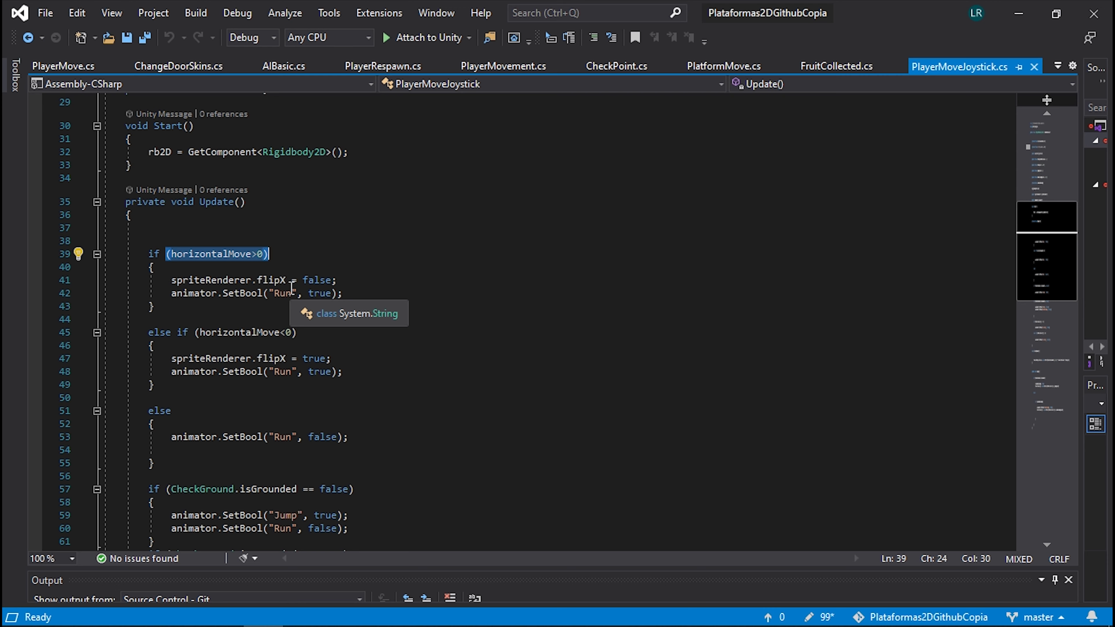
pyautogui.scroll(-2, 181, 288)
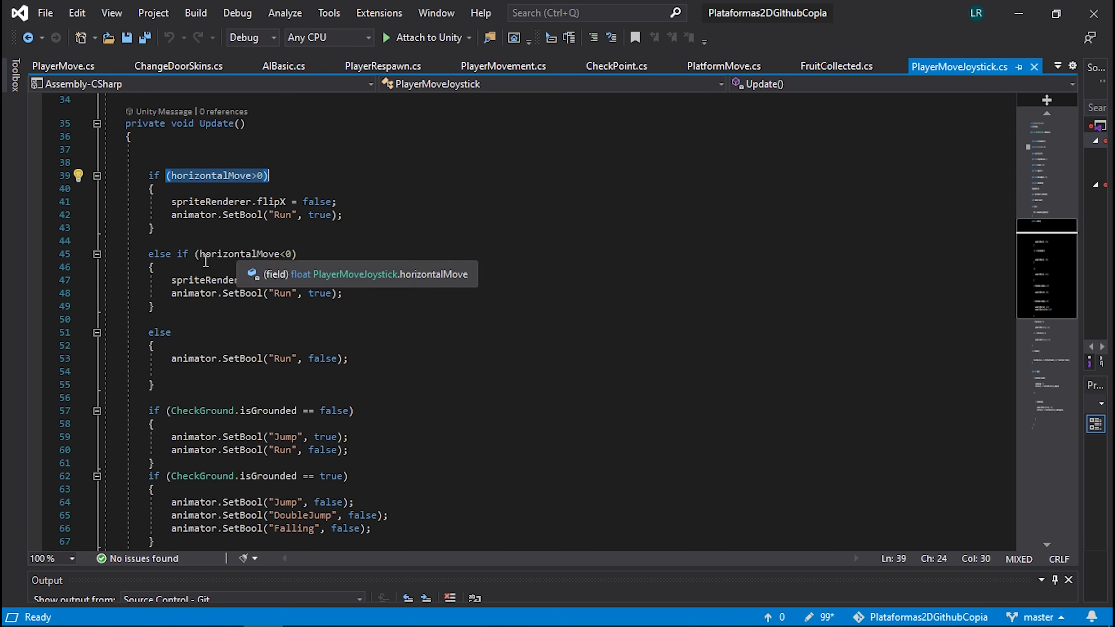
pyautogui.click(380, 289)
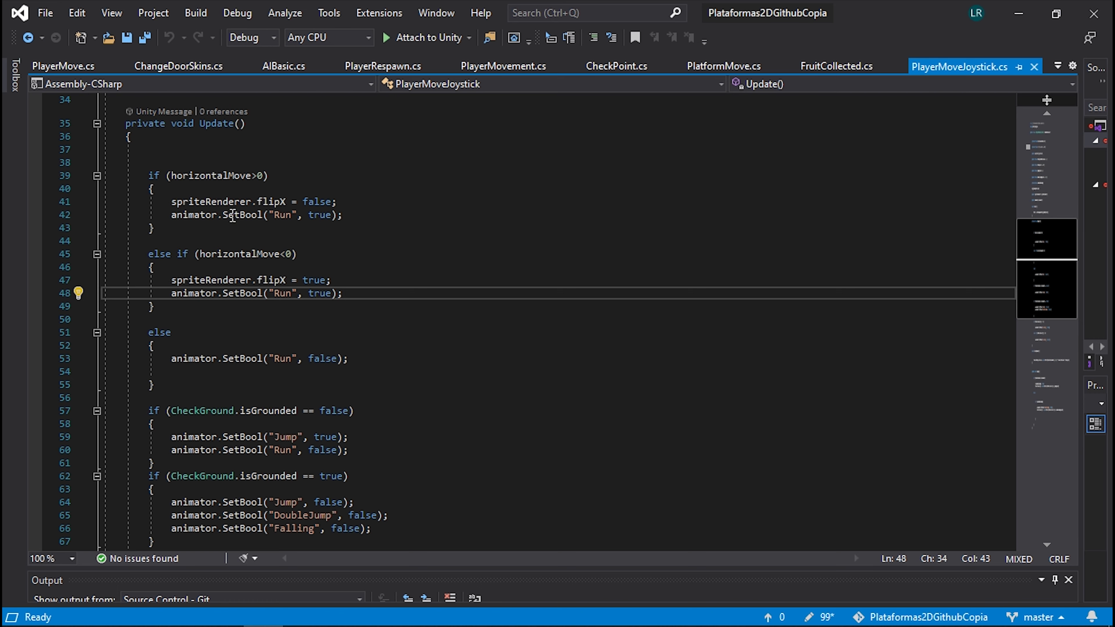
pyautogui.press('Return')
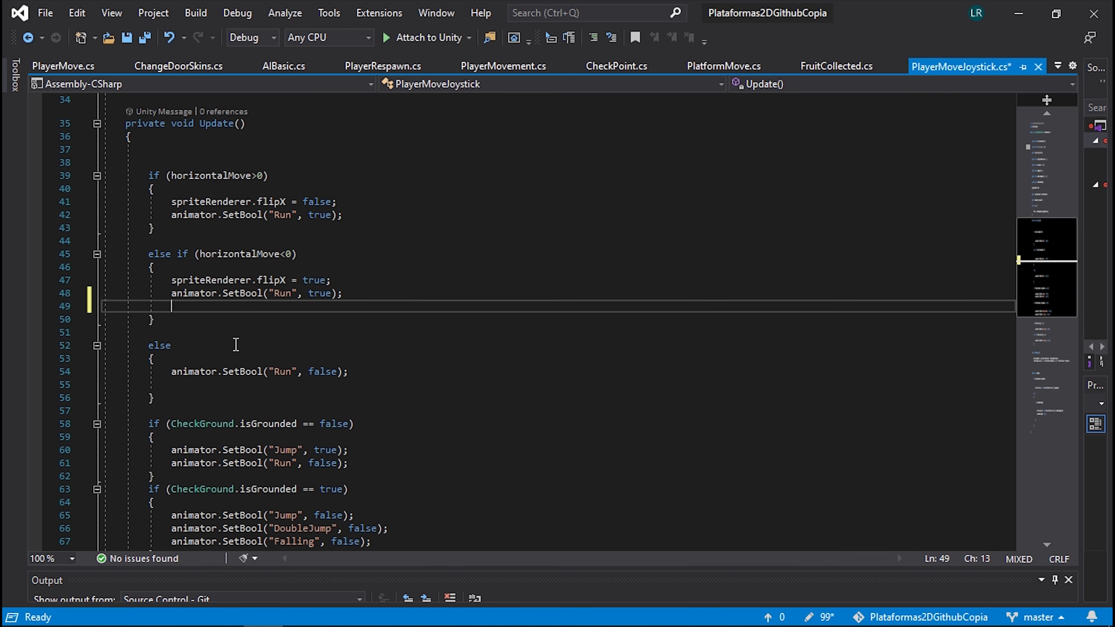
pyautogui.moveTo(148, 176); pyautogui.dragTo(154, 398)
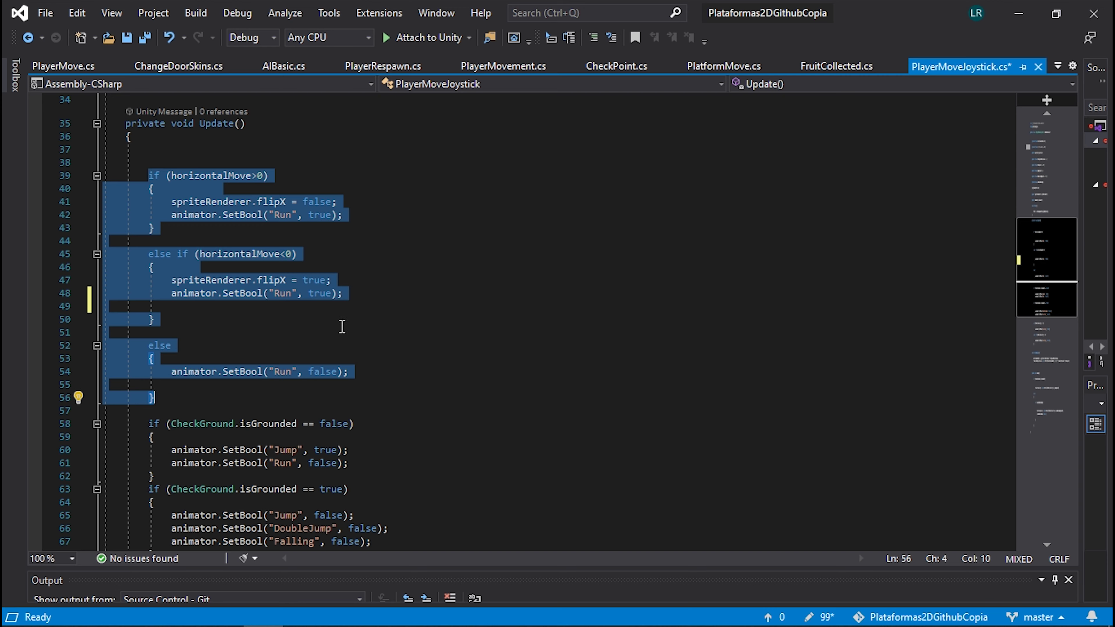
pyautogui.scroll(10, 347, 323)
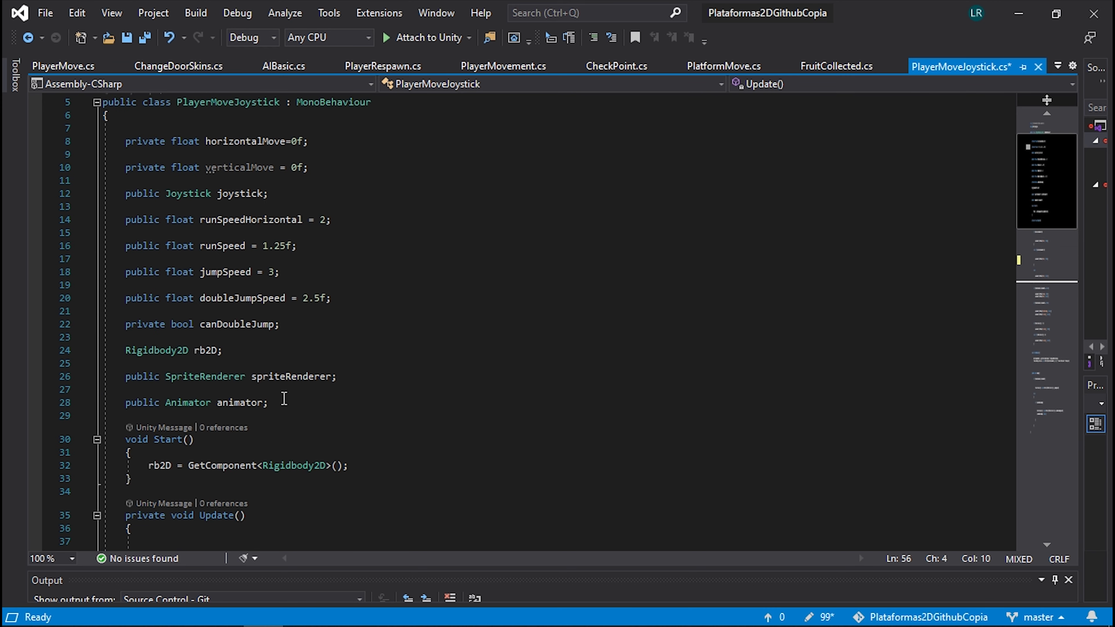
pyautogui.scroll(-8, 298, 362)
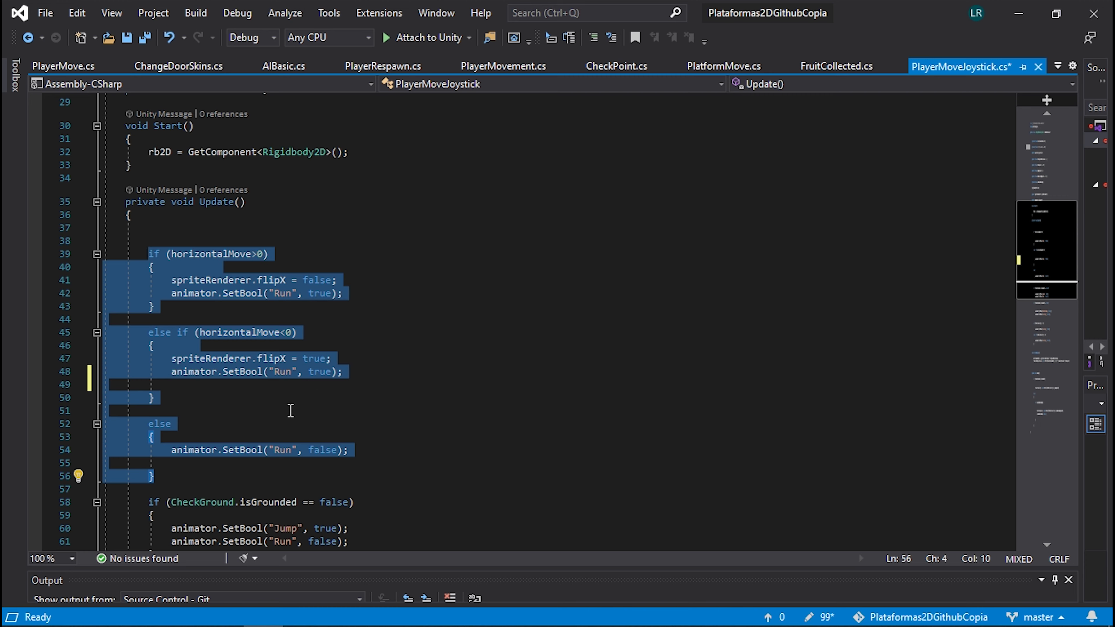
pyautogui.click(297, 395)
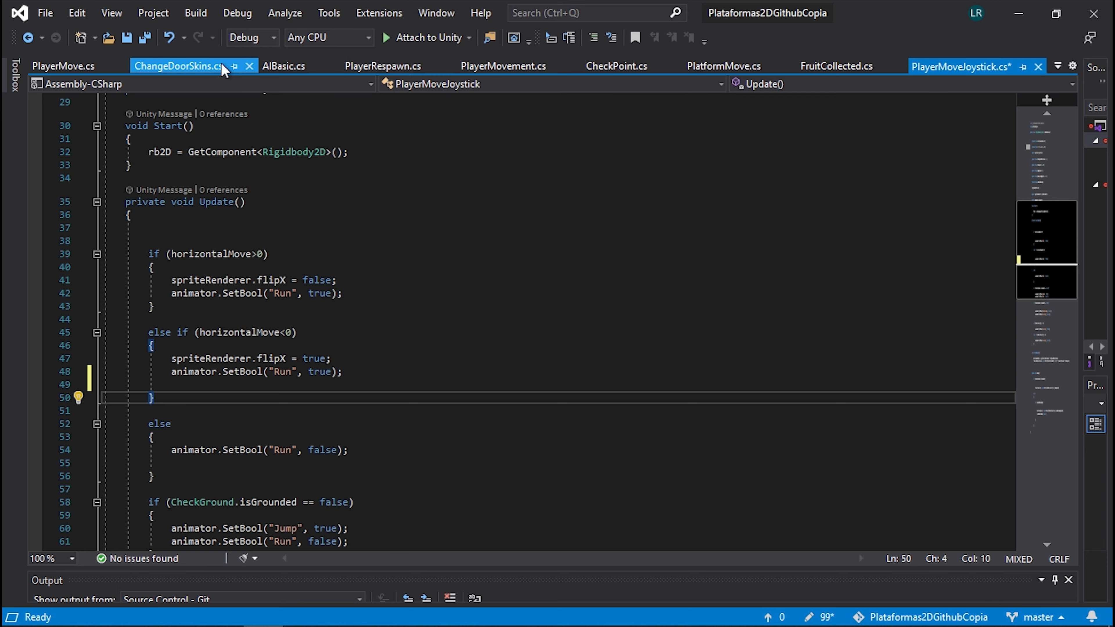
pyautogui.click(63, 66)
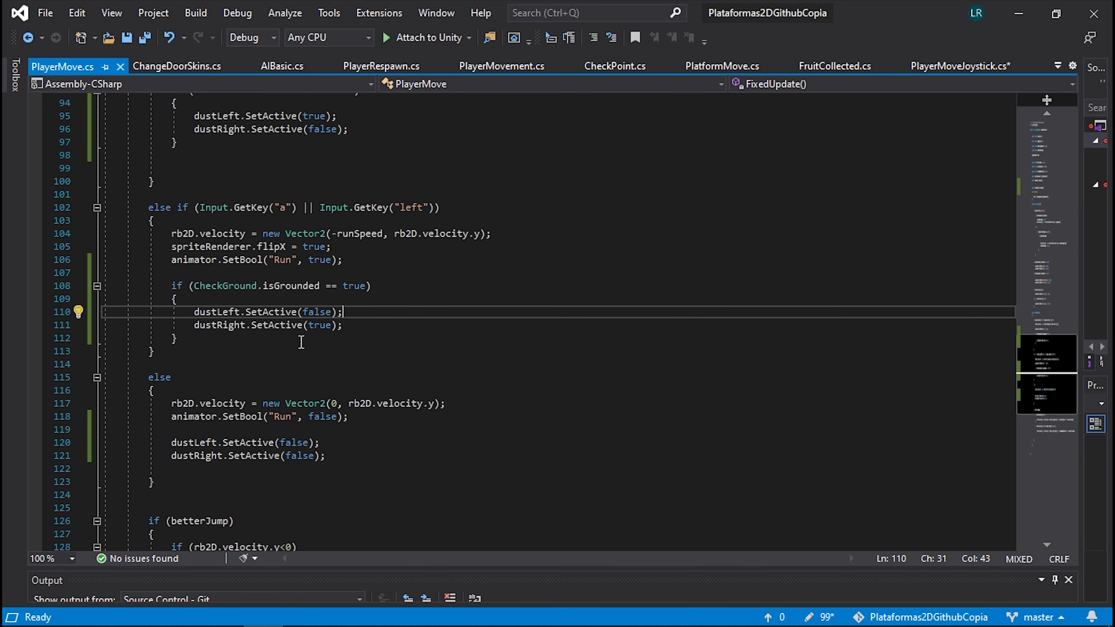
# Step: Open a blank line after the Run line in the isGrounded == false block
pyautogui.scroll(-5, 301, 342)
pyautogui.scroll(4, 248, 341)
pyautogui.scroll(5, 283, 318)
pyautogui.scroll(5, 283, 319)
pyautogui.scroll(2, 280, 282)
pyautogui.scroll(1, 284, 284)
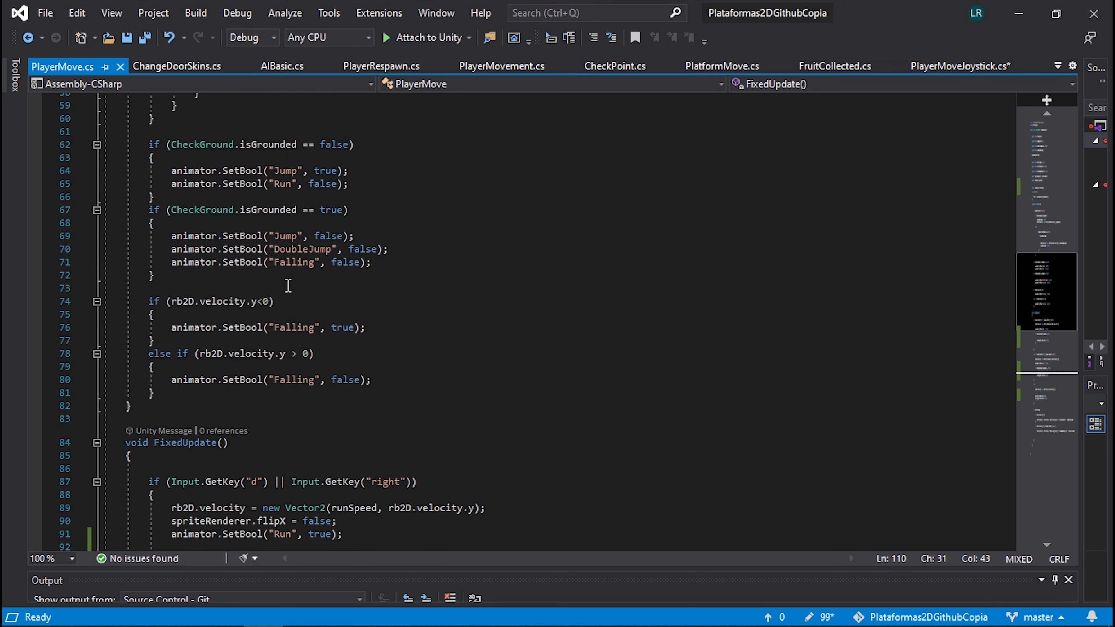
pyautogui.scroll(-4, 272, 273)
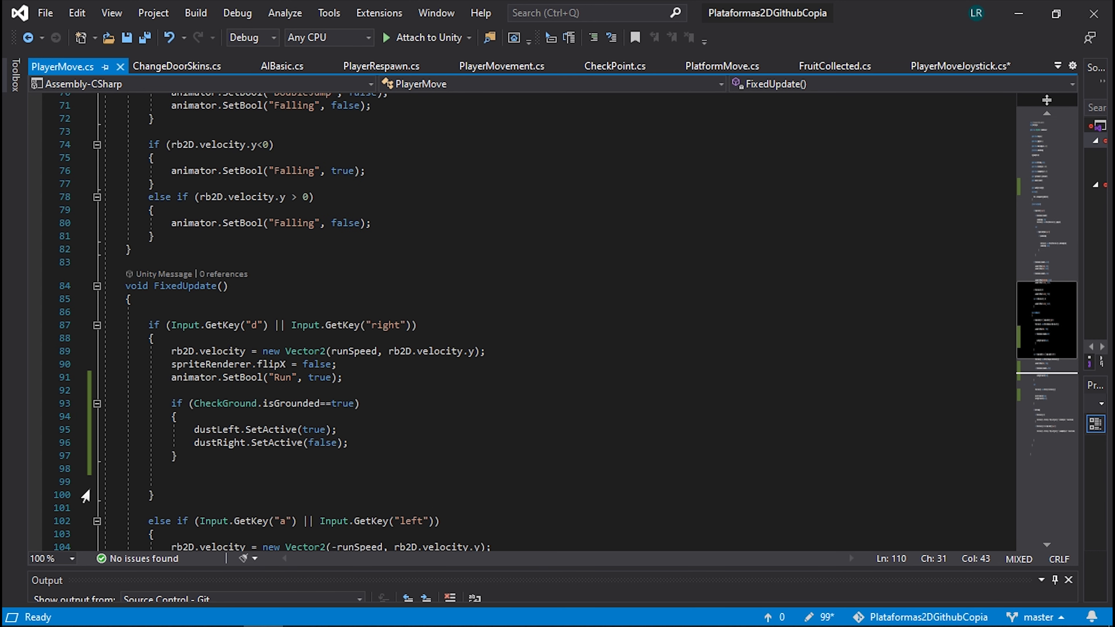
pyautogui.doubleClick(855, 20)
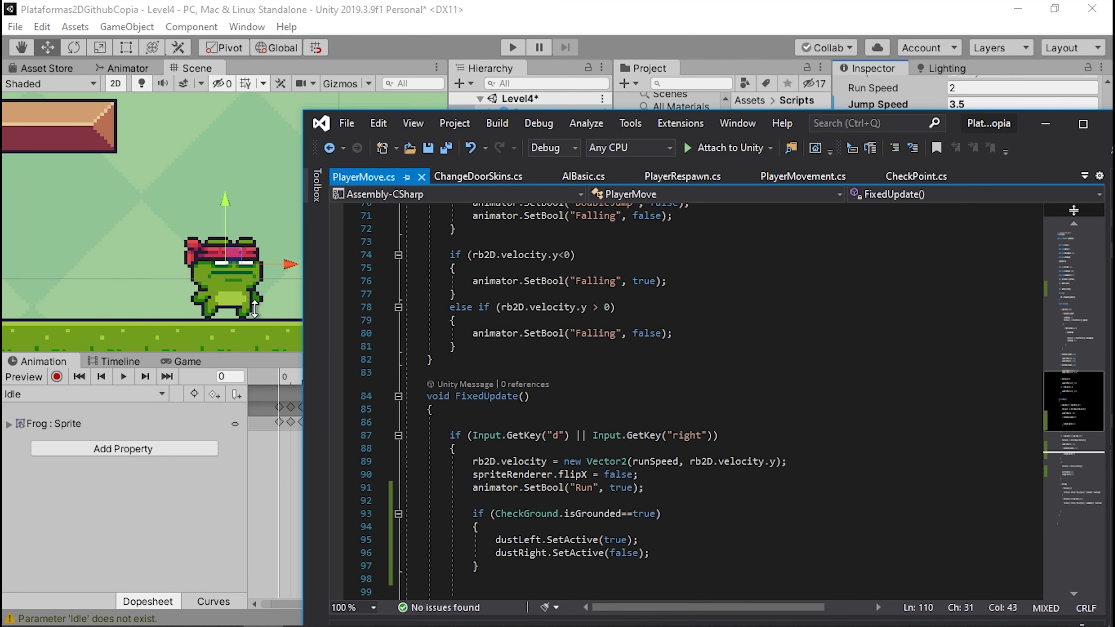
pyautogui.click(1084, 132)
pyautogui.scroll(3, 421, 297)
pyautogui.scroll(2, 421, 298)
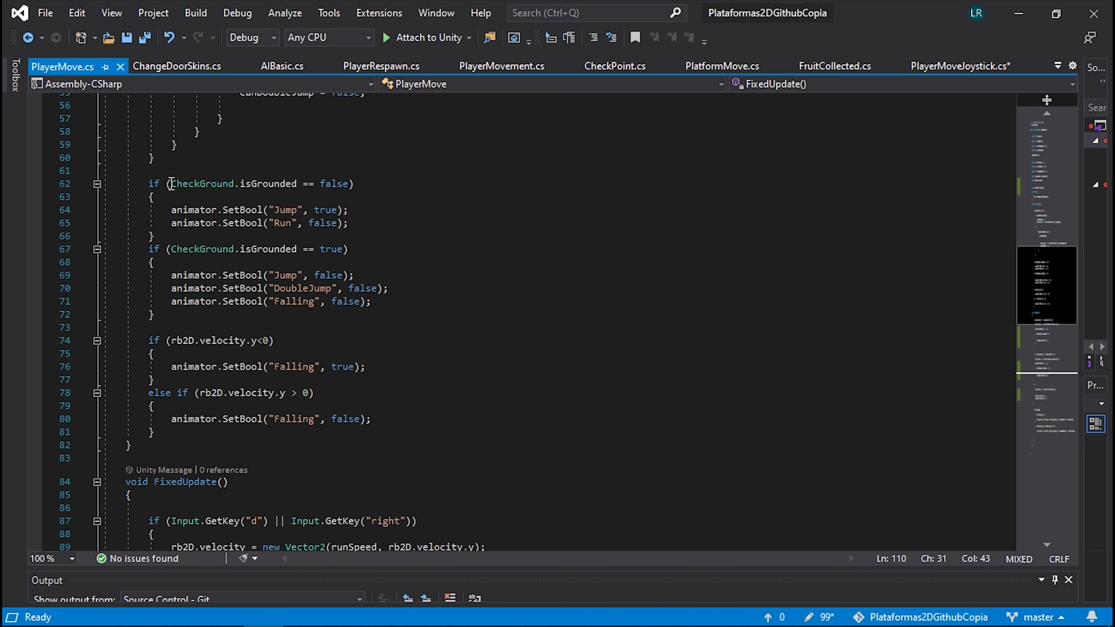
pyautogui.click(363, 223)
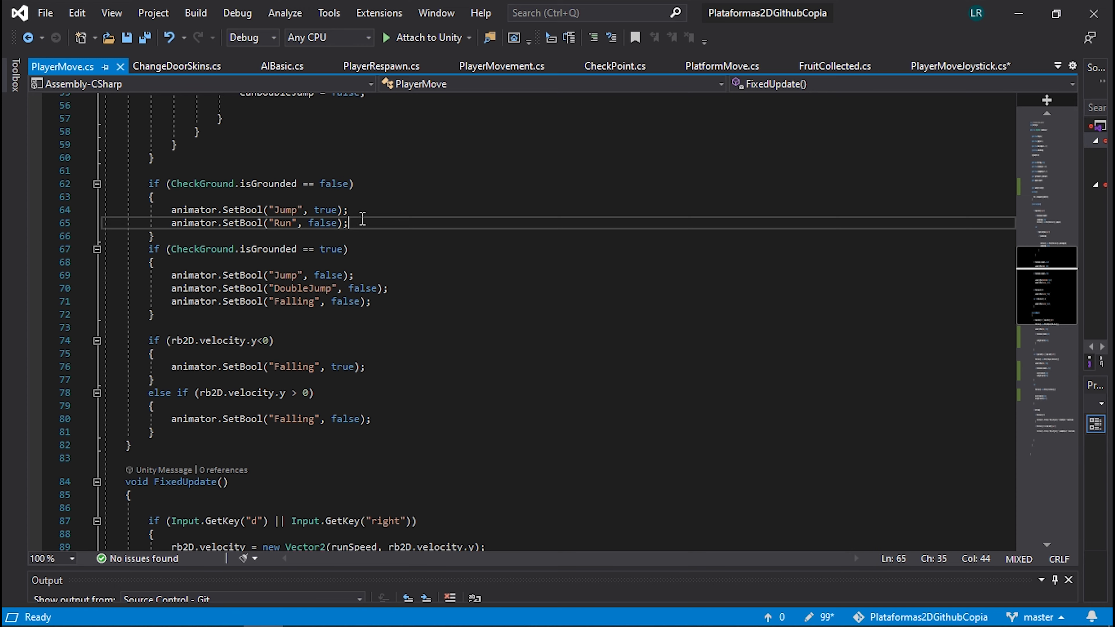
pyautogui.press('Return')
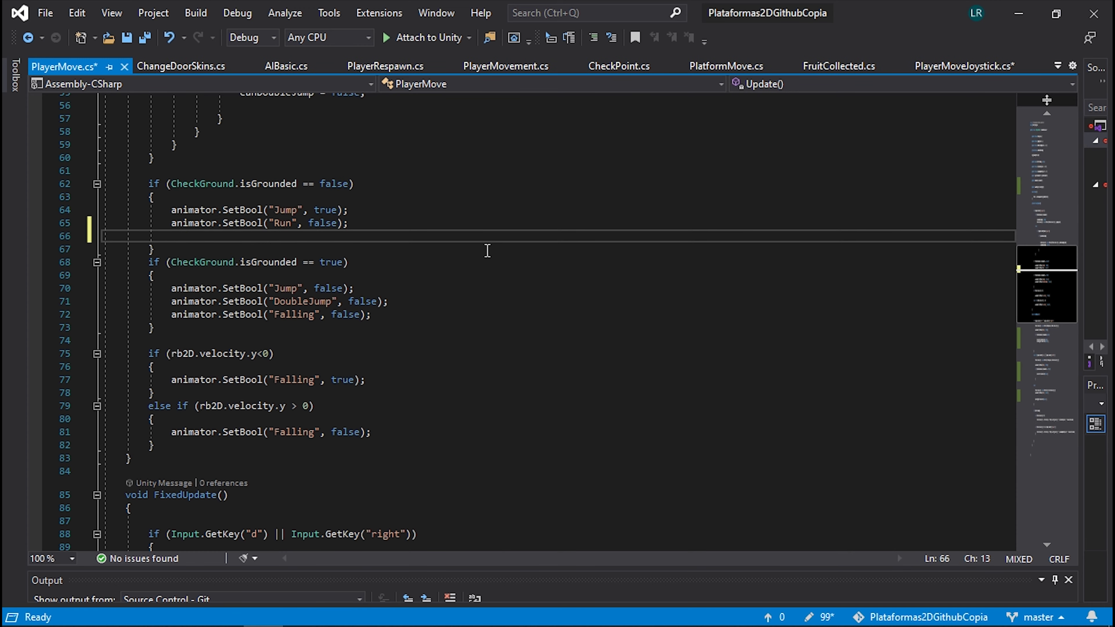
# Step: Paste the dustLeft/dustRight SetActive(false) lines into the airborne block, save, and minimize Visual Studio
pyautogui.scroll(-6, 487, 251)
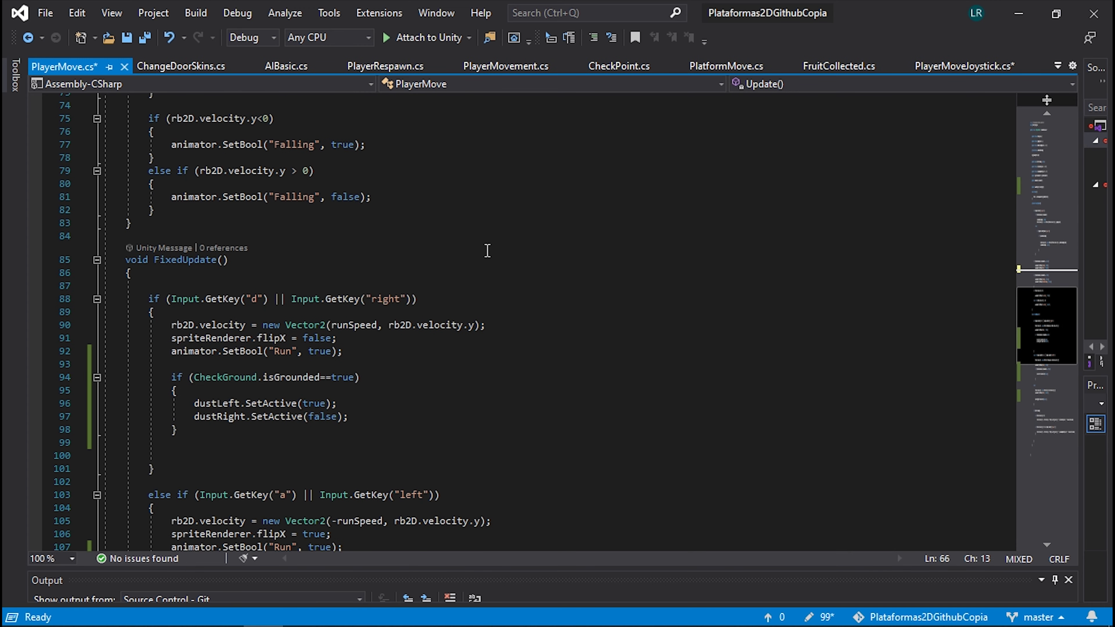
pyautogui.scroll(-3, 487, 250)
pyautogui.scroll(-1, 487, 251)
pyautogui.scroll(-3, 488, 250)
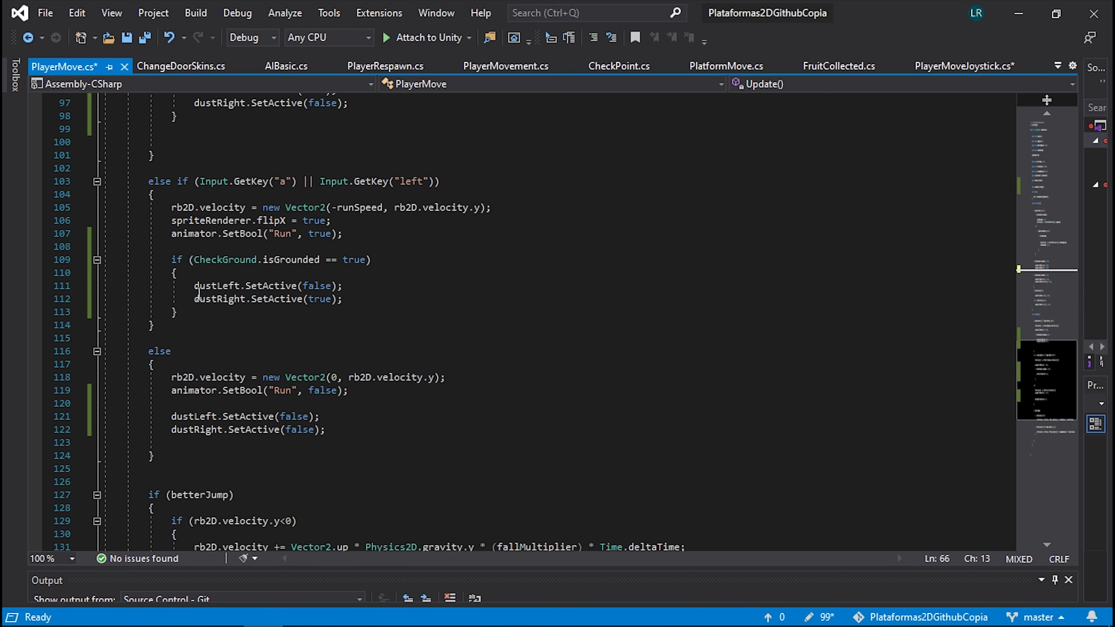
pyautogui.moveTo(172, 413); pyautogui.dragTo(336, 430)
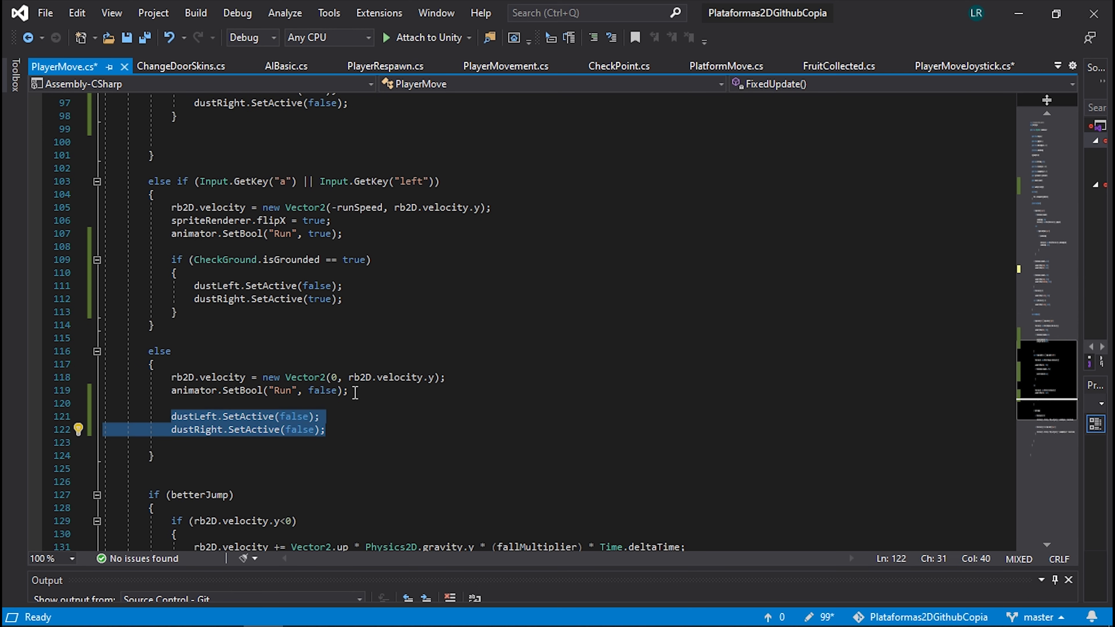
pyautogui.scroll(2, 358, 303)
pyautogui.scroll(6, 358, 303)
pyautogui.scroll(3, 302, 262)
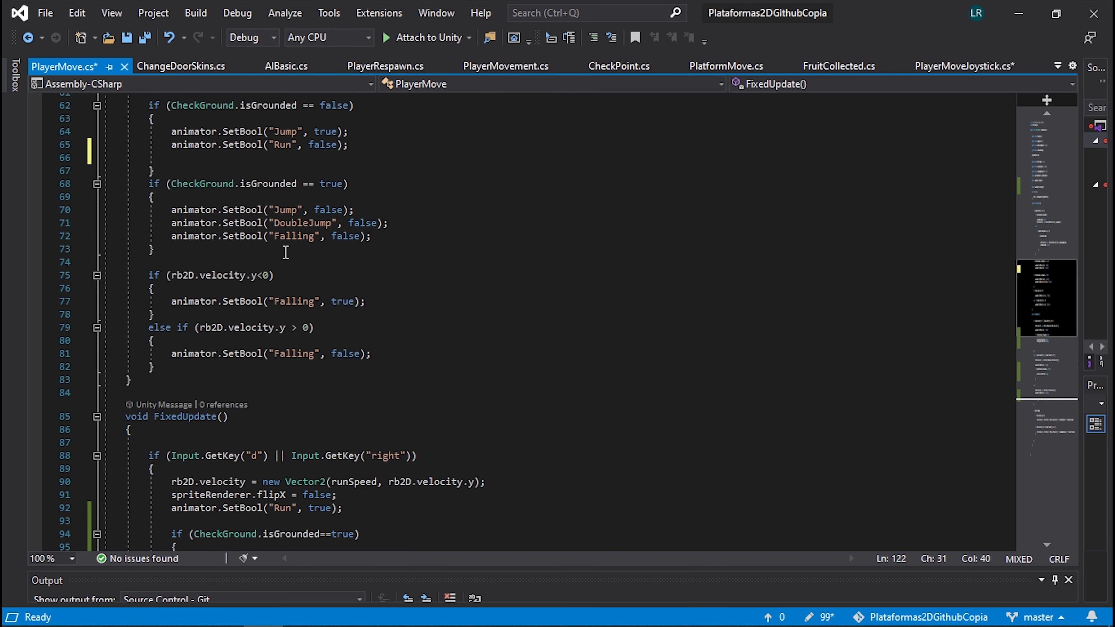
pyautogui.scroll(3, 281, 249)
pyautogui.click(225, 237)
pyautogui.write('dustLeft.SetActive(false); \t\t\tdustRight.SetActive(false);')
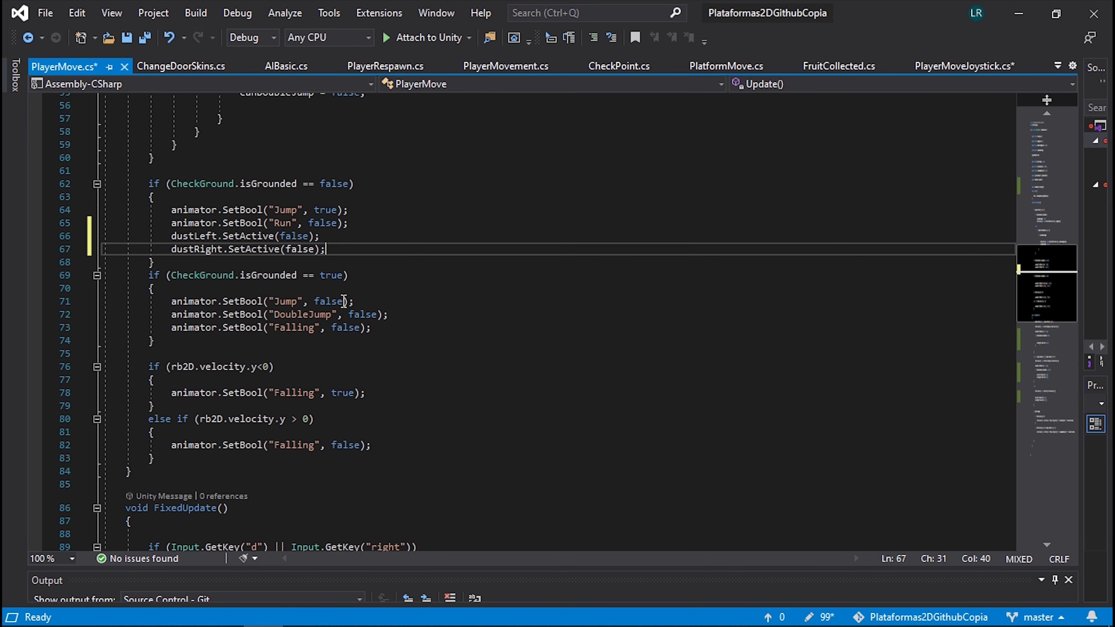
pyautogui.hotkey('ctrl', 's')
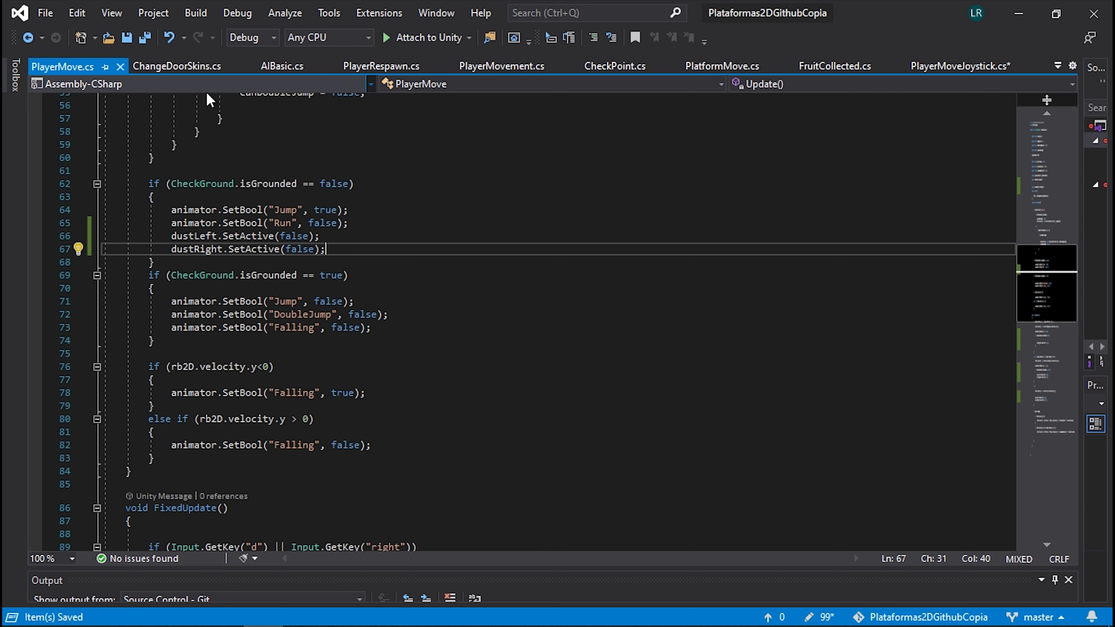
pyautogui.click(1018, 14)
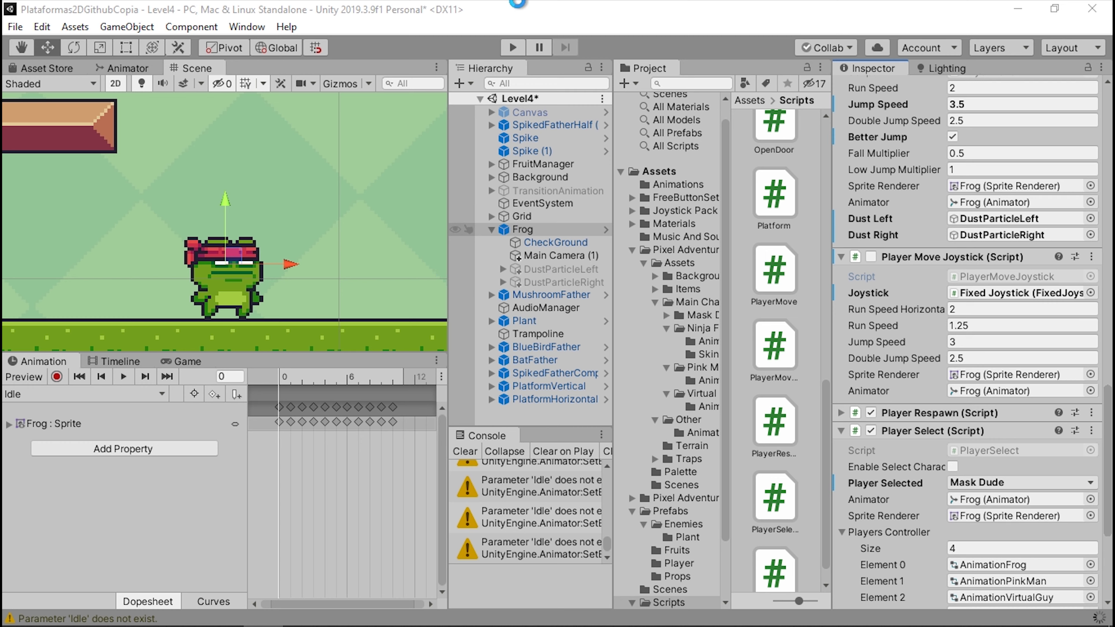
# Step: Play Level4, jumping and running the frog both ways to watch the dust toggle
pyautogui.click(513, 48)
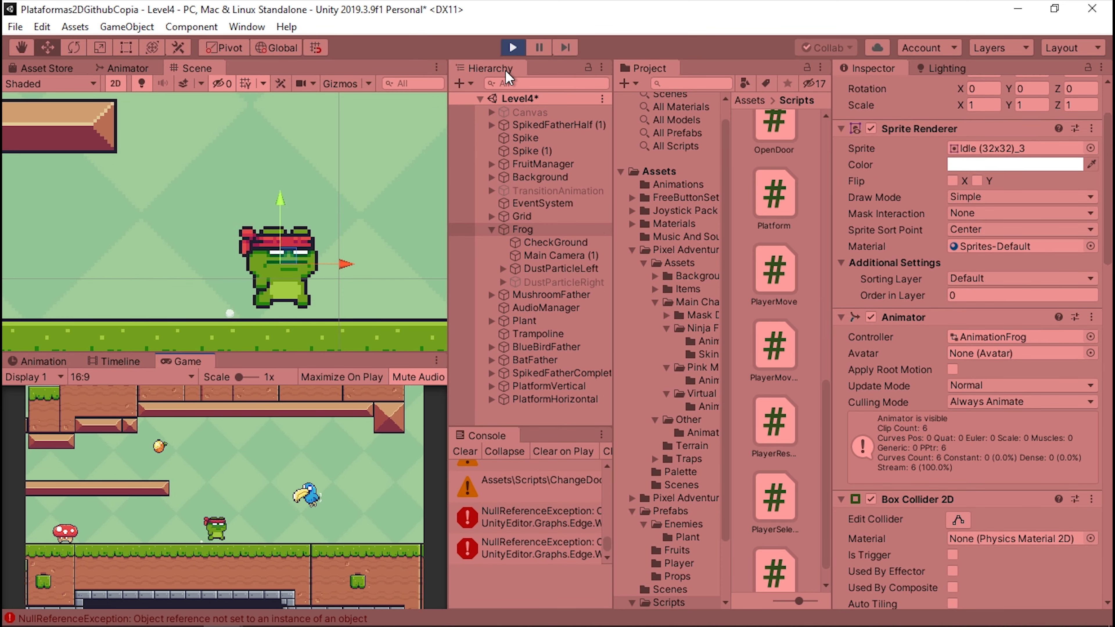
pyautogui.press('space')
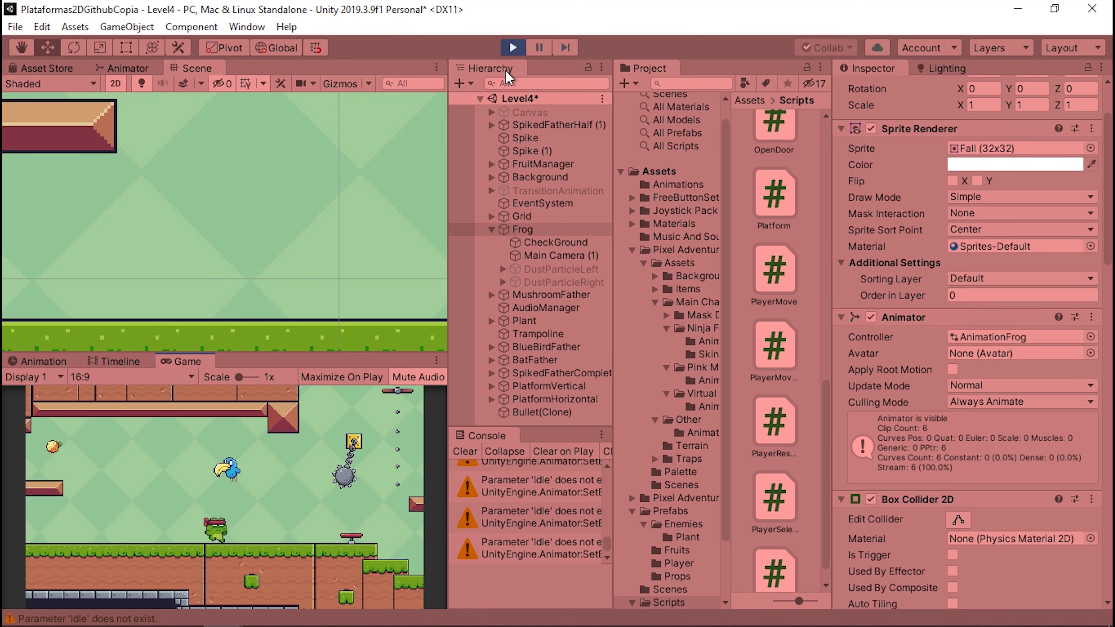
pyautogui.press('space')
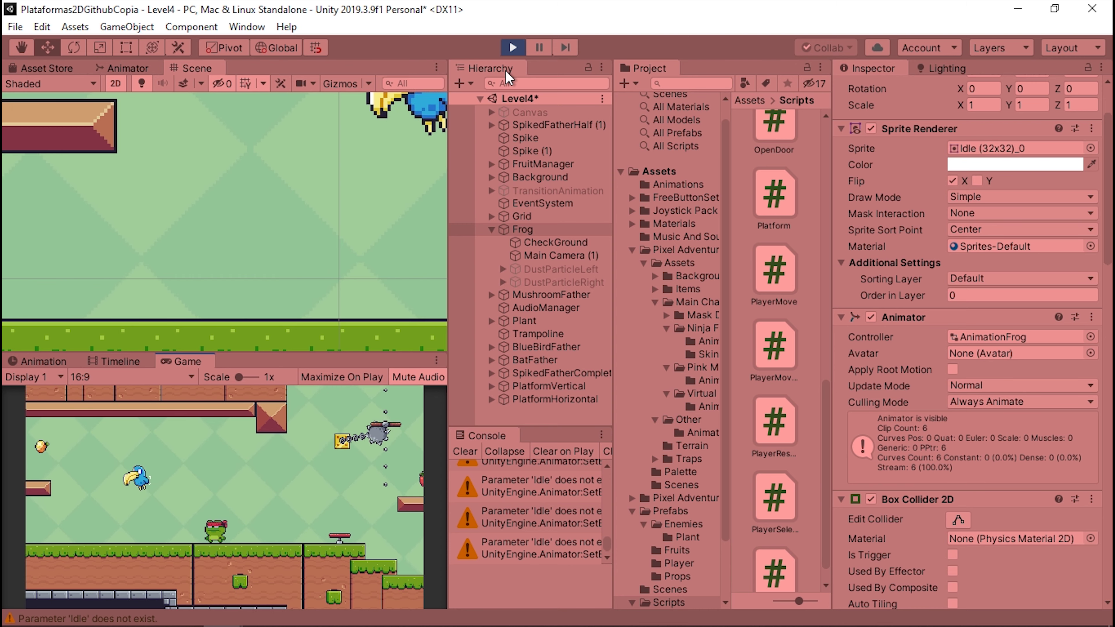
pyautogui.press('Left')
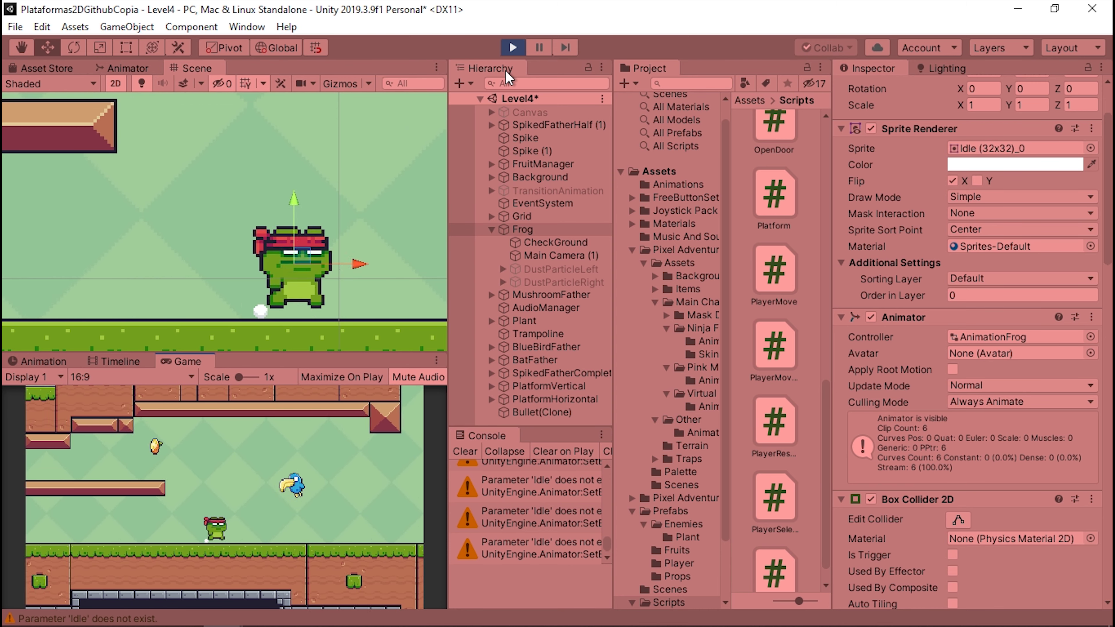
pyautogui.press('Right')
pyautogui.press('Right')
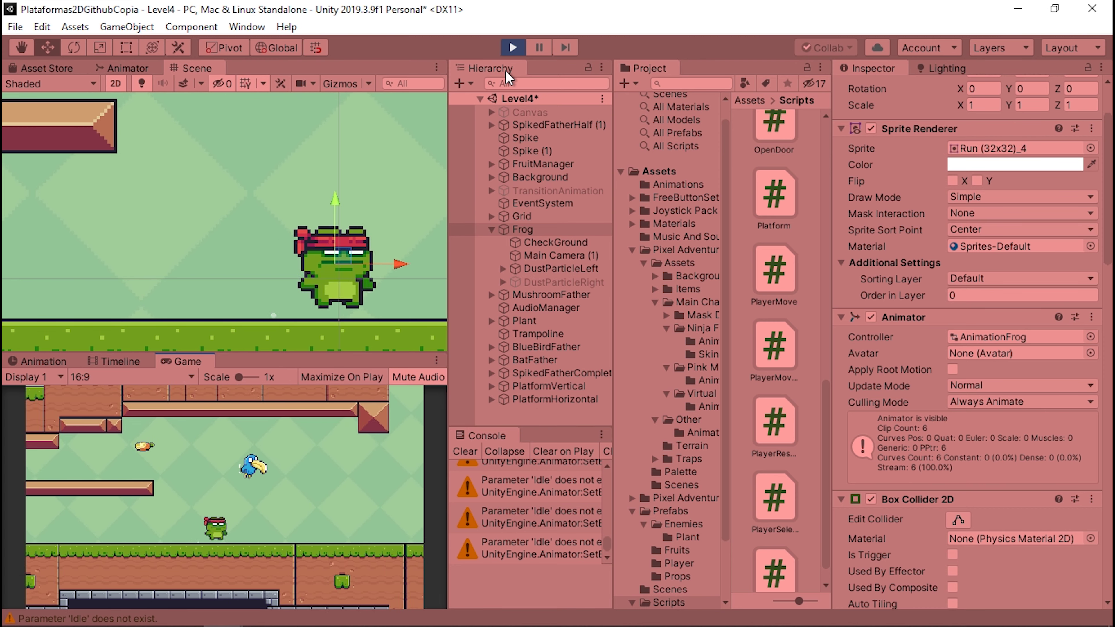
pyautogui.press('Right')
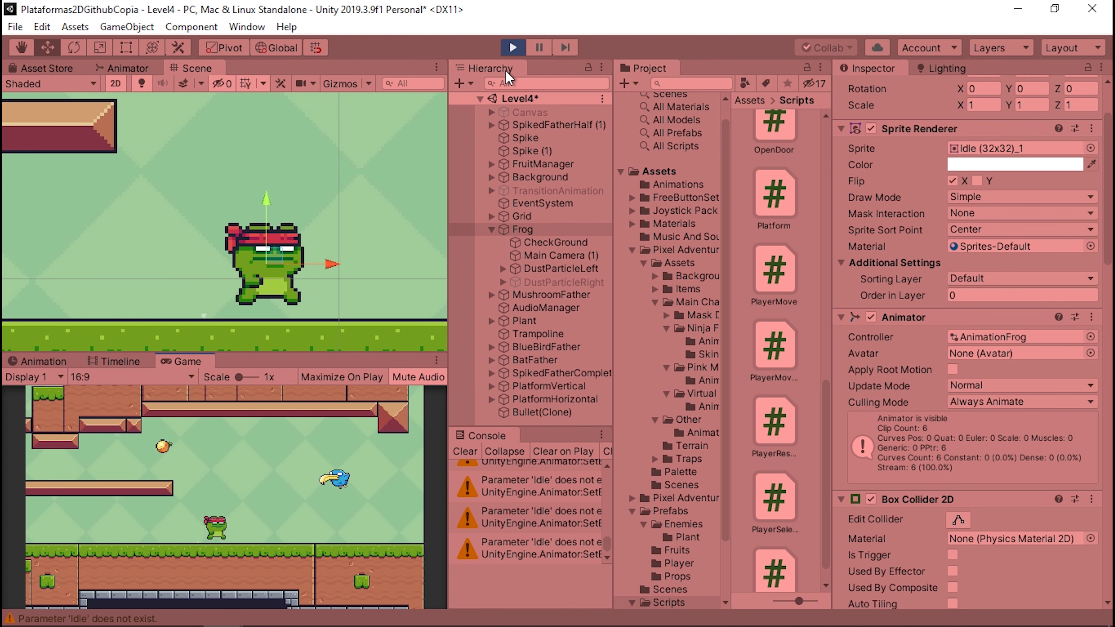
pyautogui.press('space')
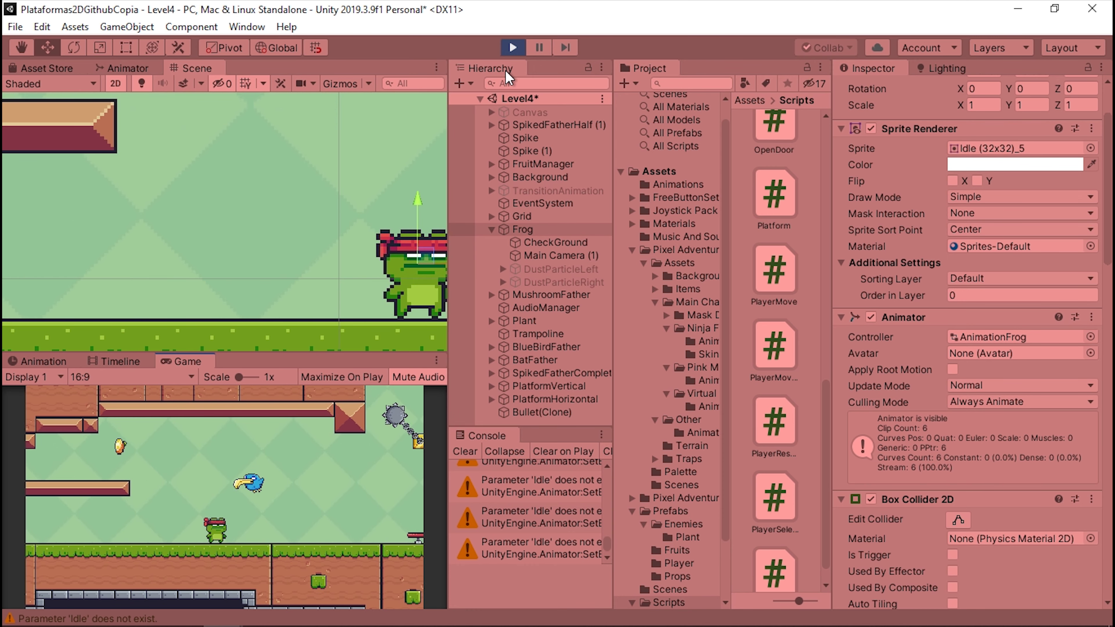
pyautogui.press('Left')
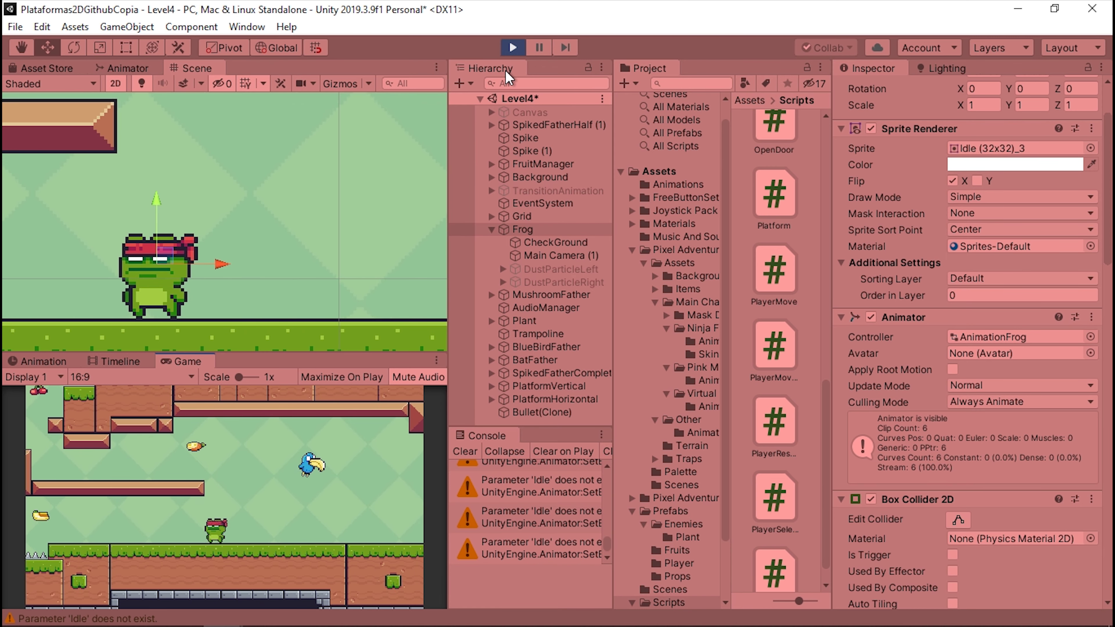
pyautogui.press('Right')
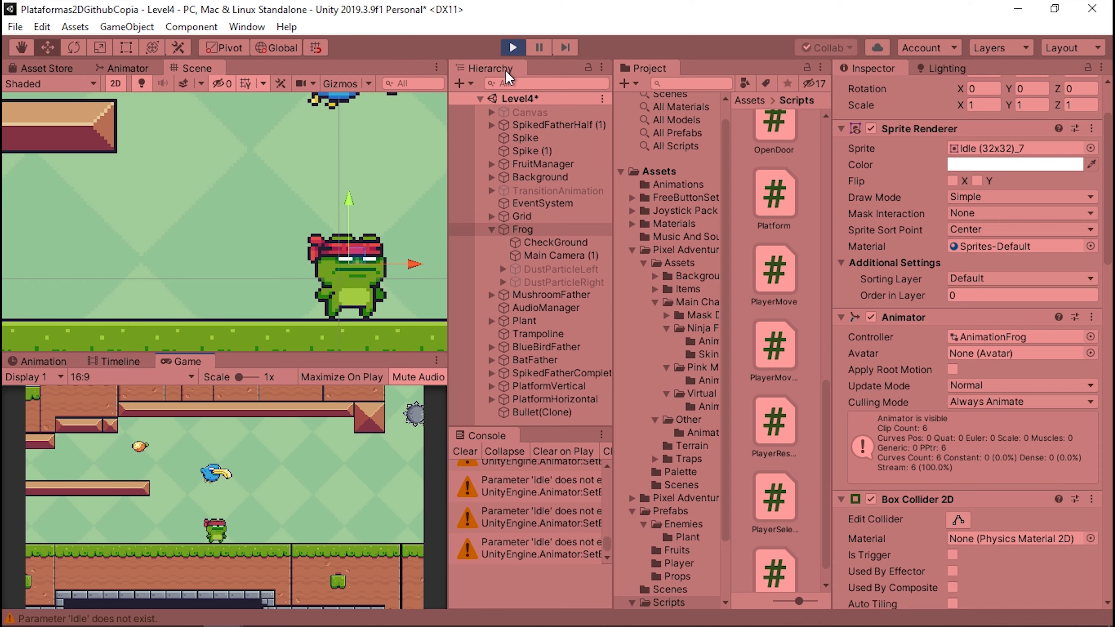
pyautogui.press('Left')
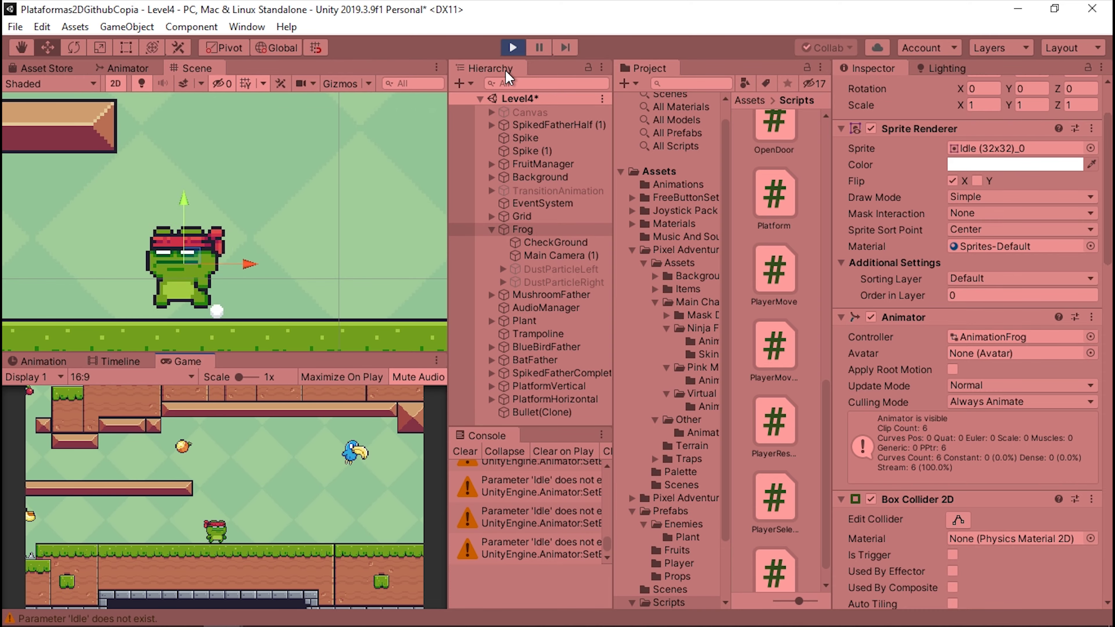